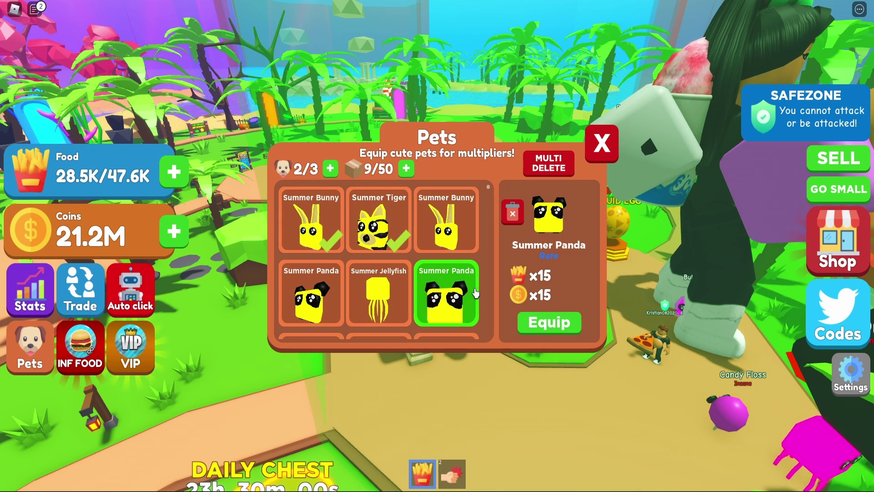
- Equip the selected Summer Panda, and view the "+2 Pets equipped" purchase offer without buying it
click(549, 322)
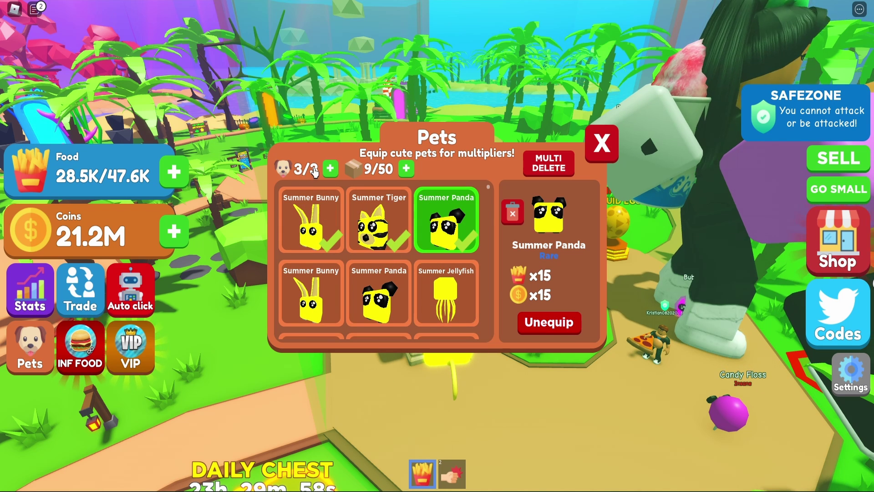
click(330, 169)
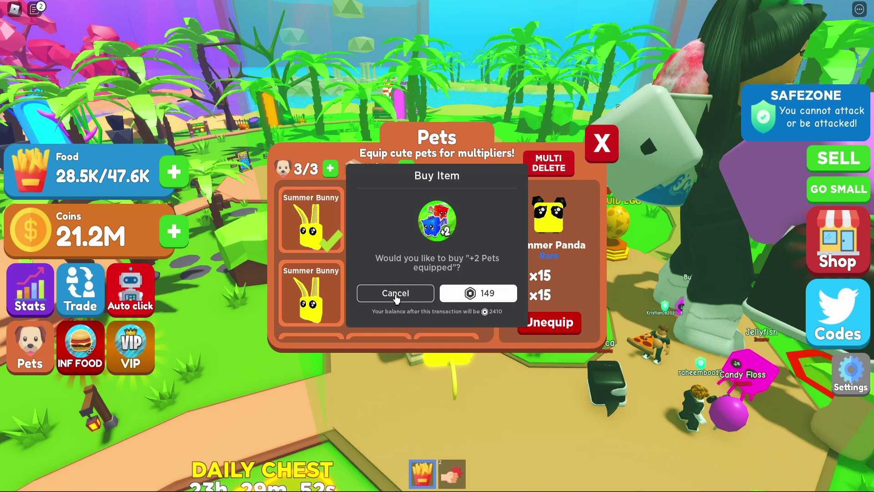
click(395, 294)
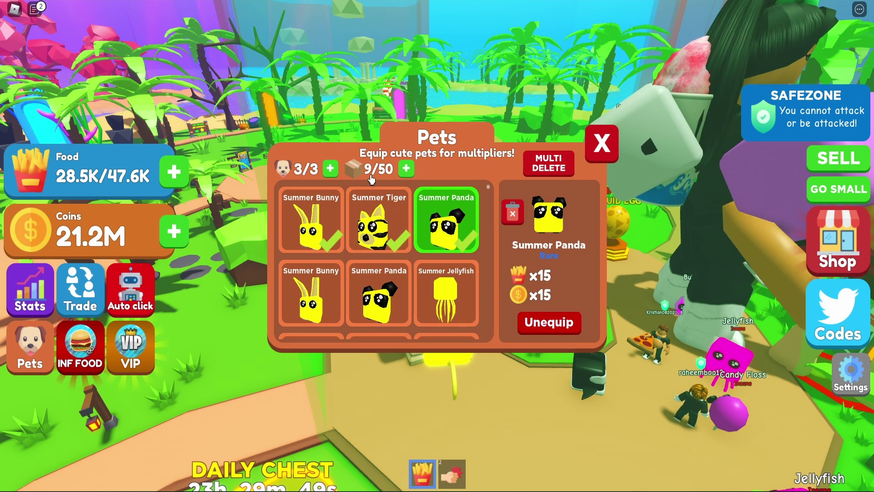
- View the "+100 Pet storage" purchase offer and decline it
scroll(433, 255, down, 3)
scroll(434, 259, up, 3)
scroll(434, 259, up, 1)
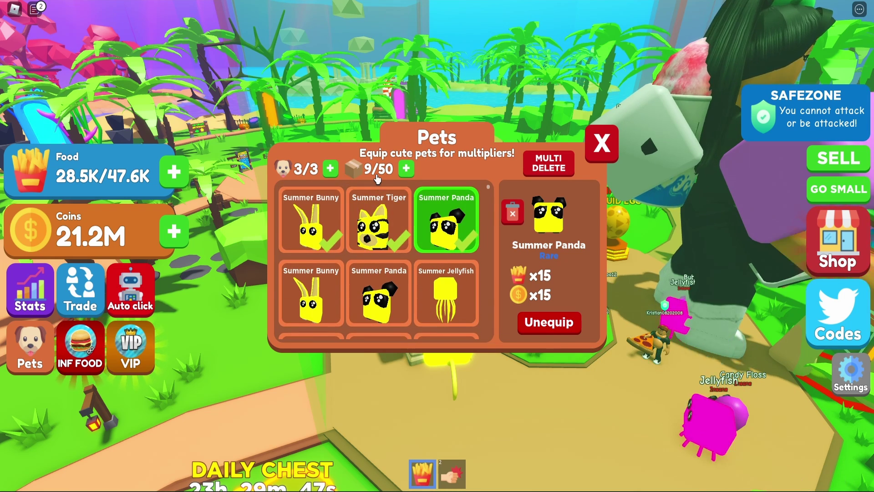
click(406, 170)
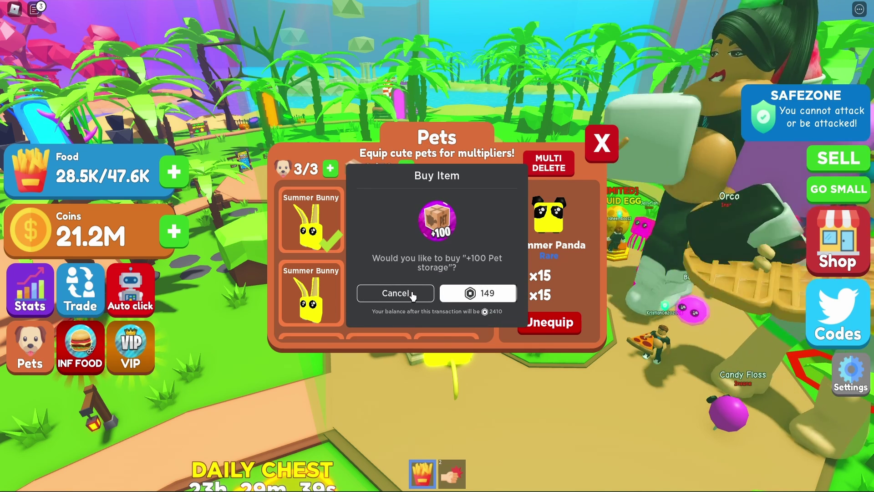
click(412, 294)
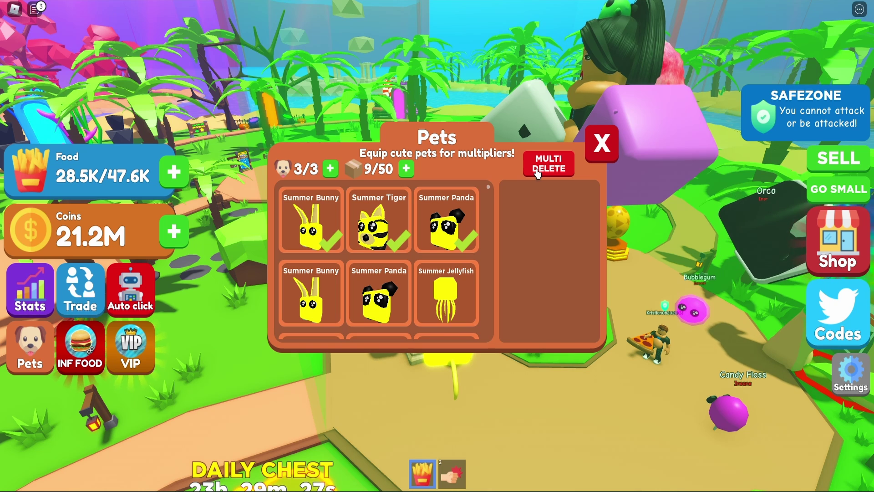
- Try out multi delete by marking the first six pets in the inventory, without confirming the deletion
click(538, 172)
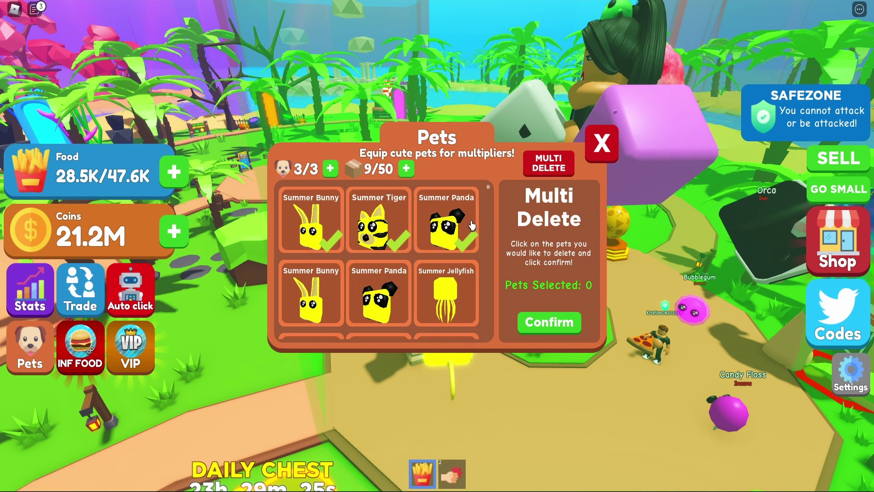
click(446, 225)
click(378, 226)
click(313, 228)
click(311, 300)
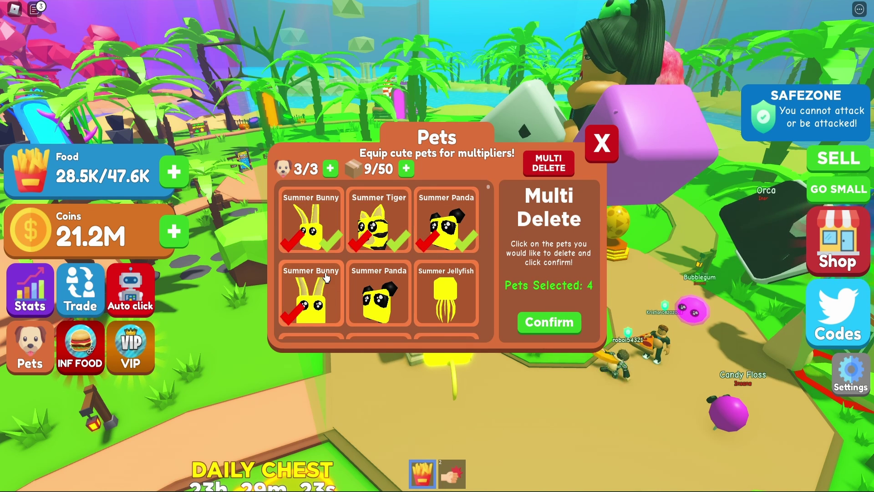
click(379, 301)
click(444, 301)
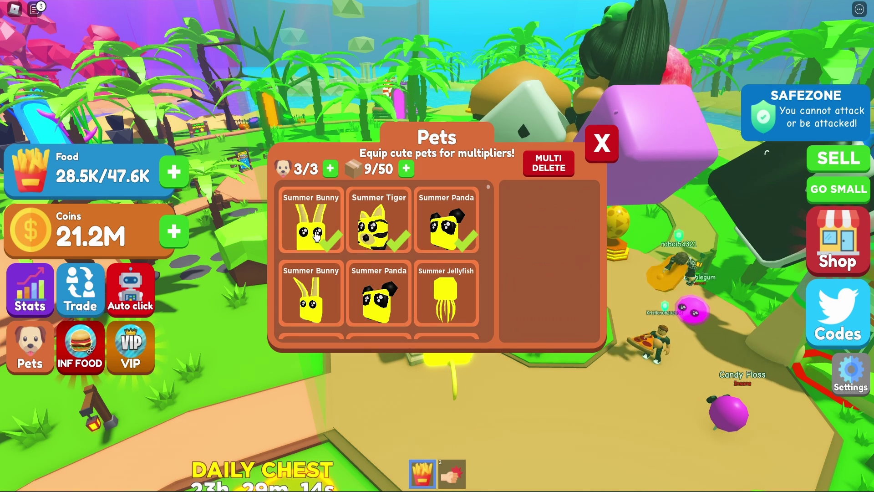
- Examine the pet details for the equipped Summer Bunny and Summer Panda and for the Summer Jellyfish, including the delete option
scroll(440, 293, down, 2)
scroll(445, 295, up, 1)
scroll(445, 294, up, 1)
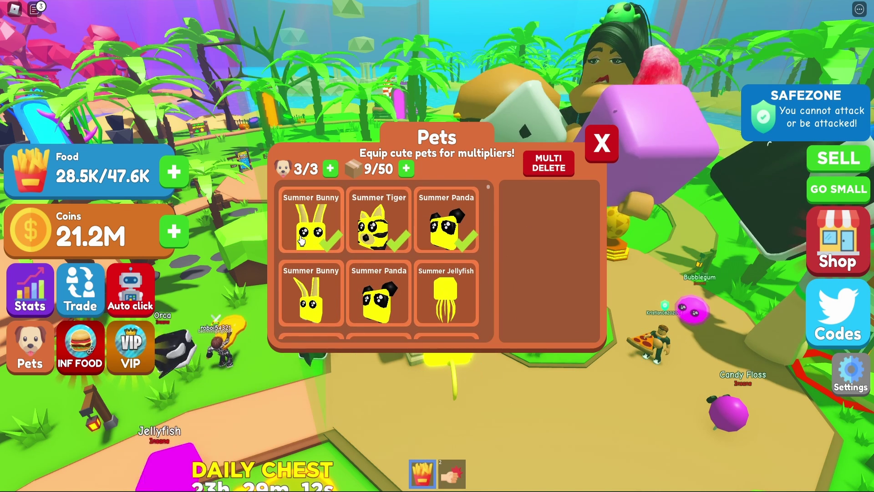
click(321, 227)
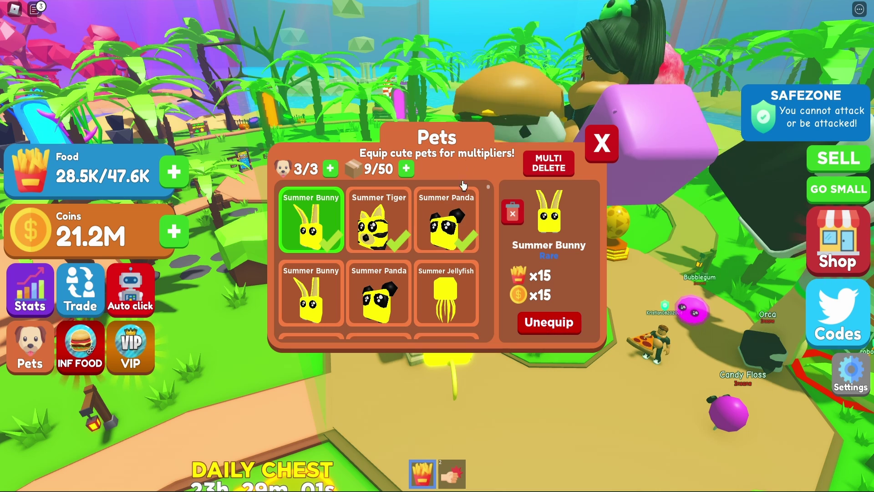
click(446, 226)
click(447, 291)
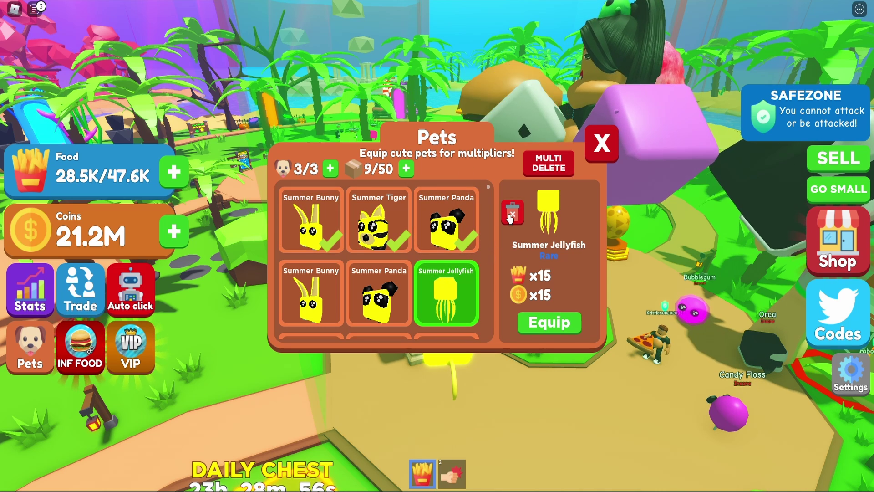
click(511, 214)
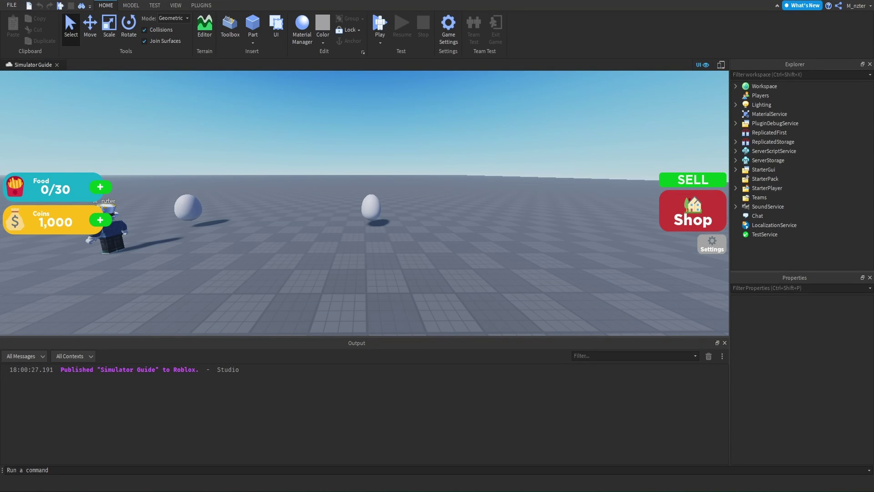
- Switch to Roblox Studio and duplicate the Settings ScreenGui inside StarterGui
click(737, 170)
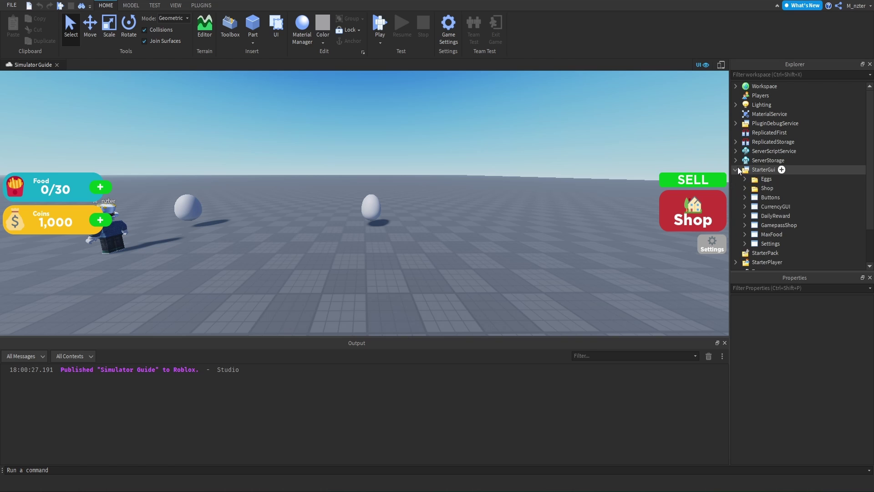
click(775, 244)
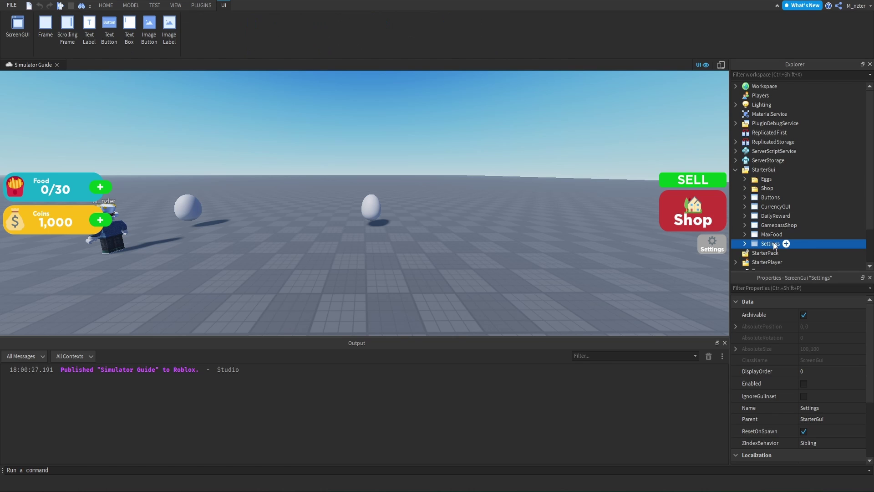
key(ctrl+d)
- Enable the duplicated Settings ScreenGui
click(785, 288)
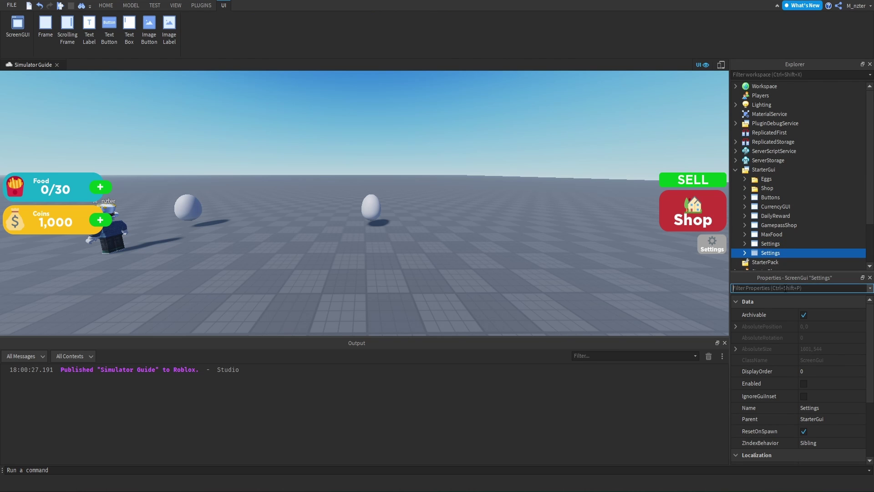
text(s)
key(BackSpace)
text(e)
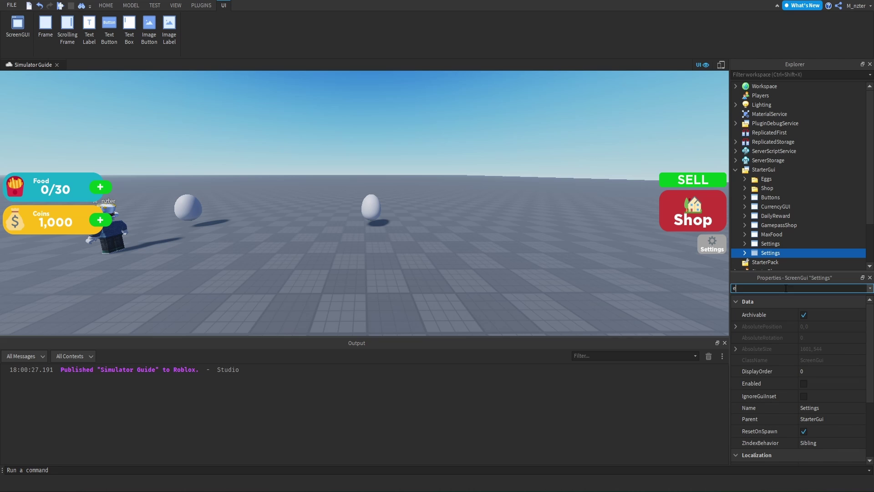
click(804, 383)
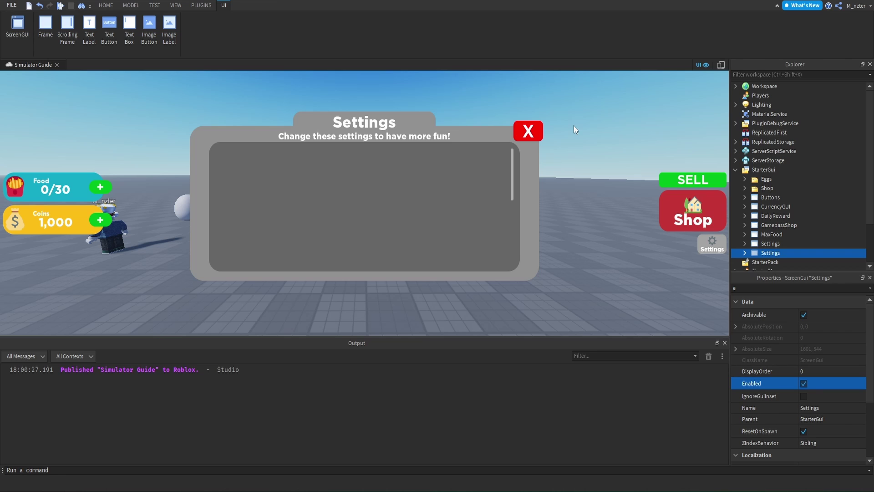
- Clear the property filter and rename the duplicated Settings ScreenGui as PetInventory
mouse_move(768, 254)
key(BackSpace)
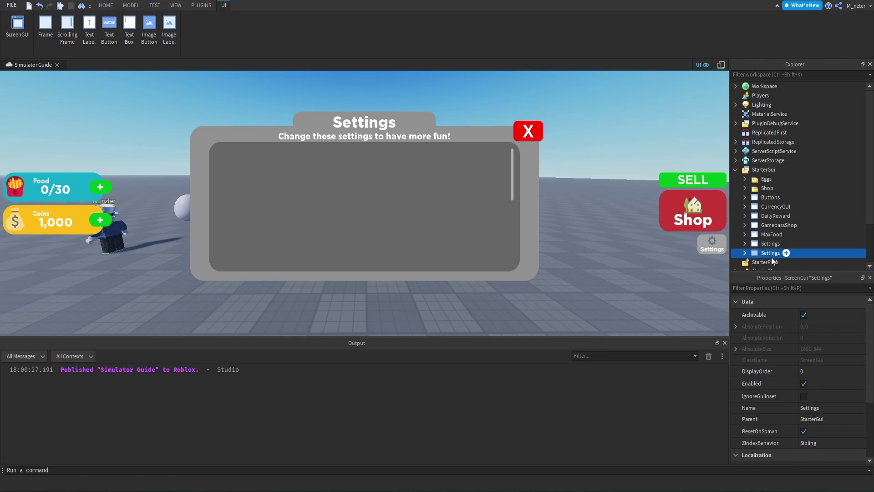
click(772, 257)
text(PetInventory)
key(Return)
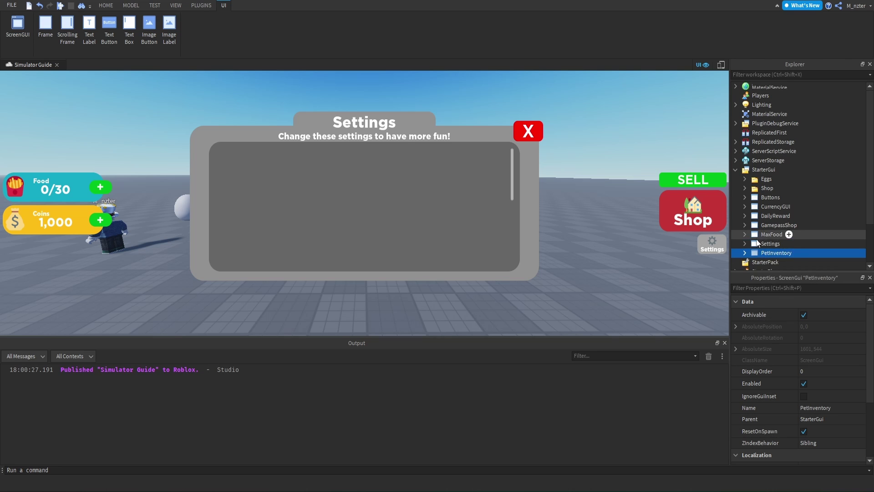
- Set the text of the Title label in PetInventory's Frame to "Pets"
scroll(755, 236, down, 1)
click(745, 227)
scroll(761, 223, down, 1)
click(754, 238)
scroll(765, 230, down, 1)
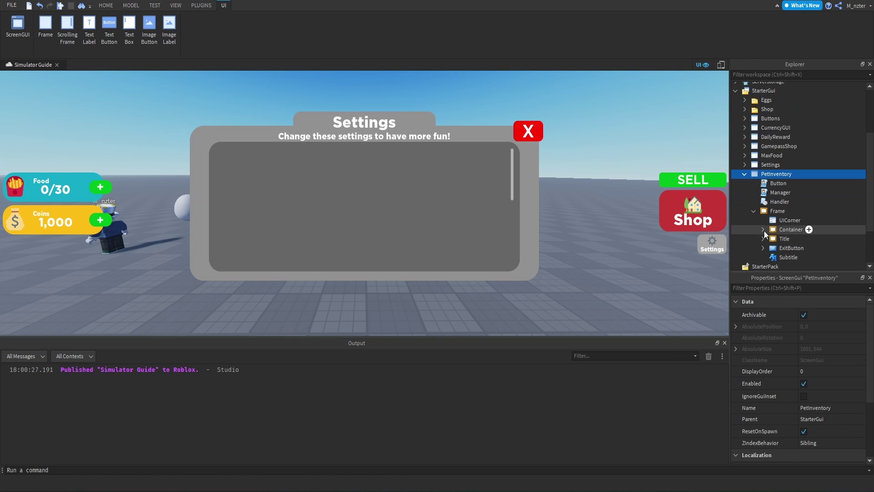
click(763, 239)
scroll(783, 233, down, 1)
click(785, 234)
click(793, 288)
text(text)
click(830, 338)
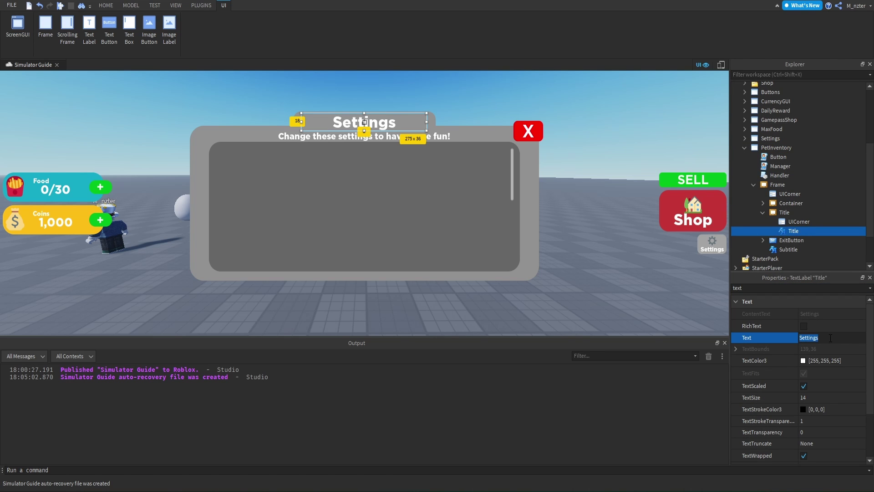
text(Pets)
key(Return)
- Set the Subtitle label's text to "Equip cute pets for multipliers!"
click(790, 249)
click(795, 288)
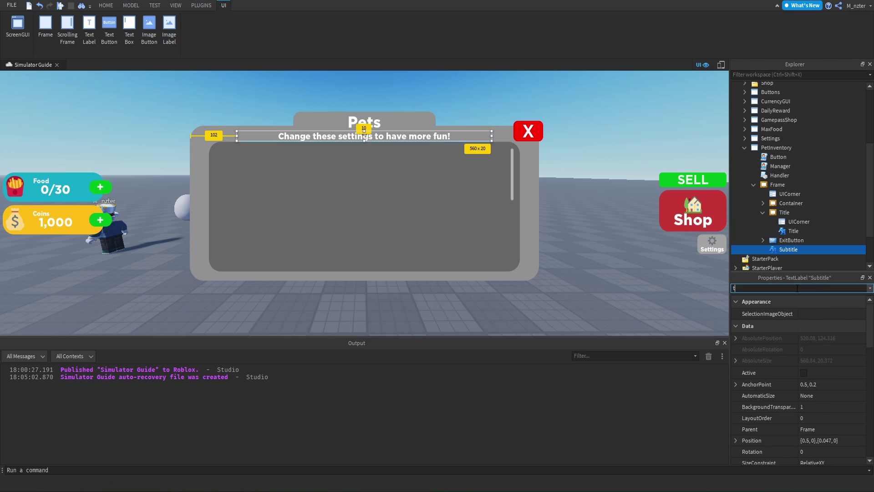
text(text)
click(822, 338)
text(Equip cute pets for mul)
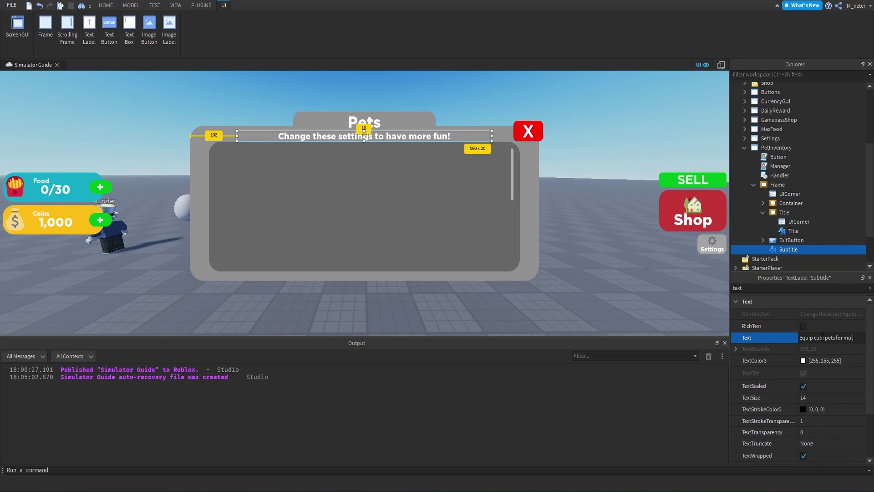
text(tipliers!)
key(Return)
click(614, 128)
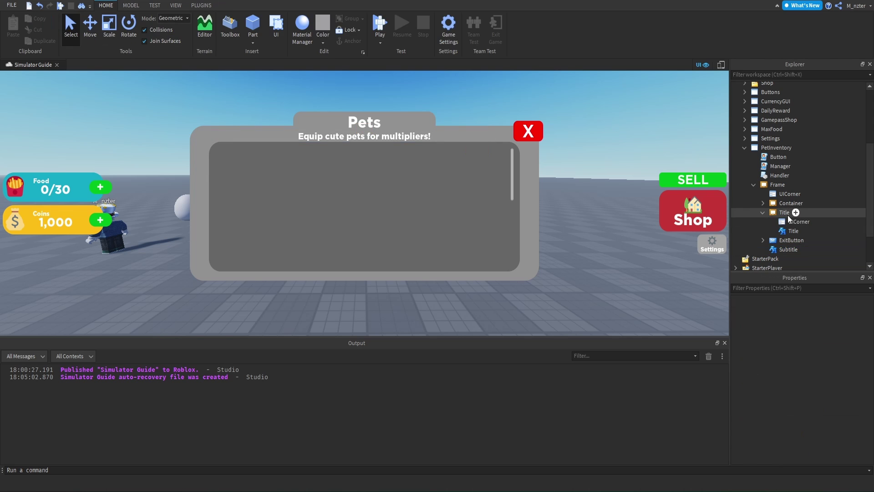
- Change the background colour of both the main Frame and the Title frame to orange
click(783, 212)
ctrl+click(776, 184)
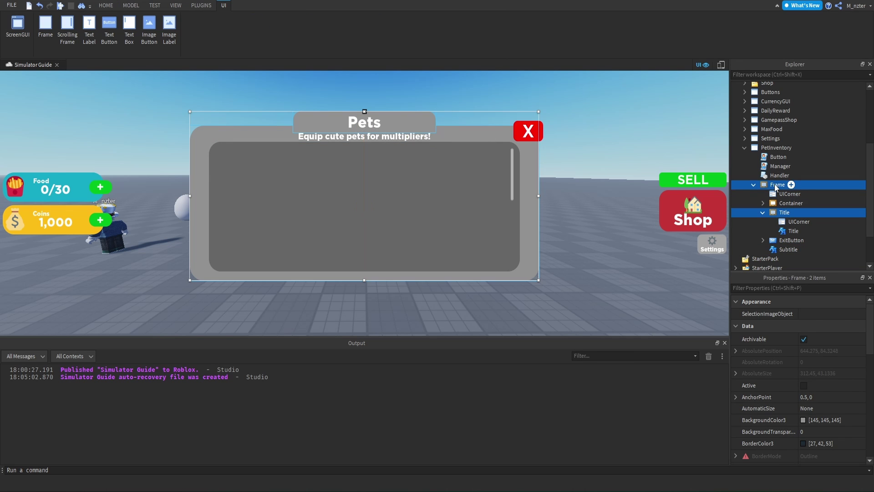
click(800, 287)
text(bac)
click(808, 315)
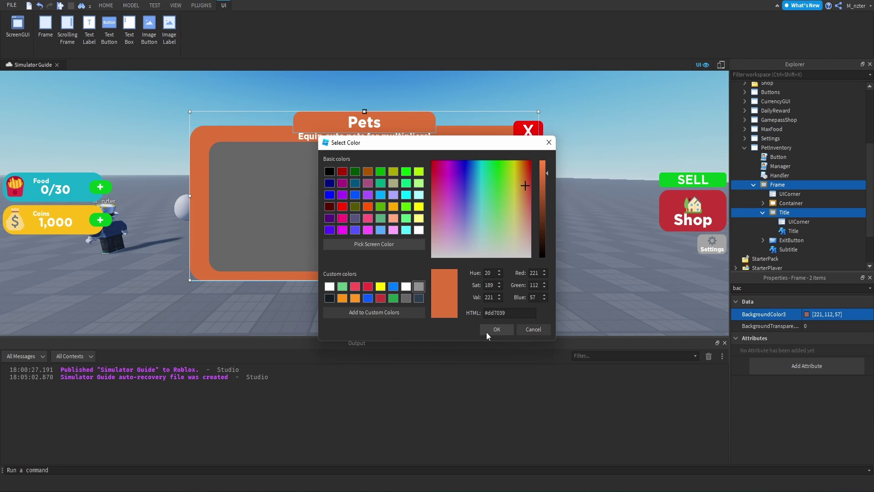
click(486, 332)
- Resize the Container frame to about 479 x 233, about 18 from the main frame's left and bottom edges
click(793, 203)
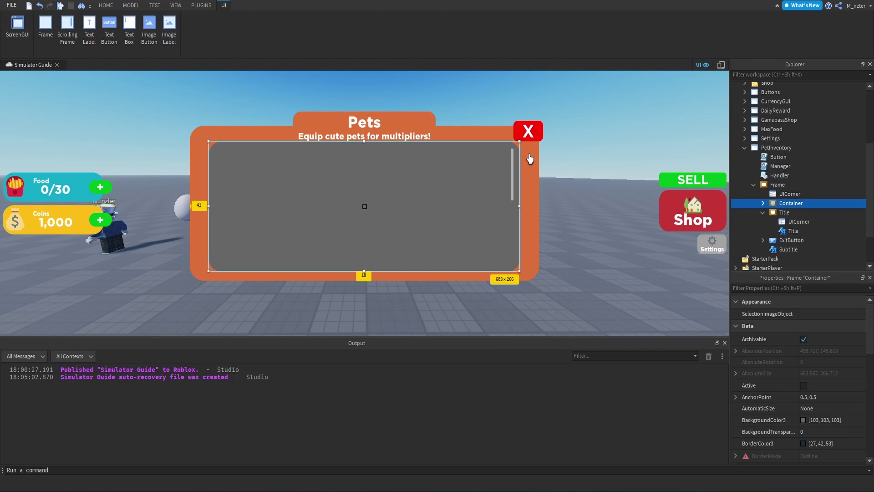
drag(363, 141, 365, 159)
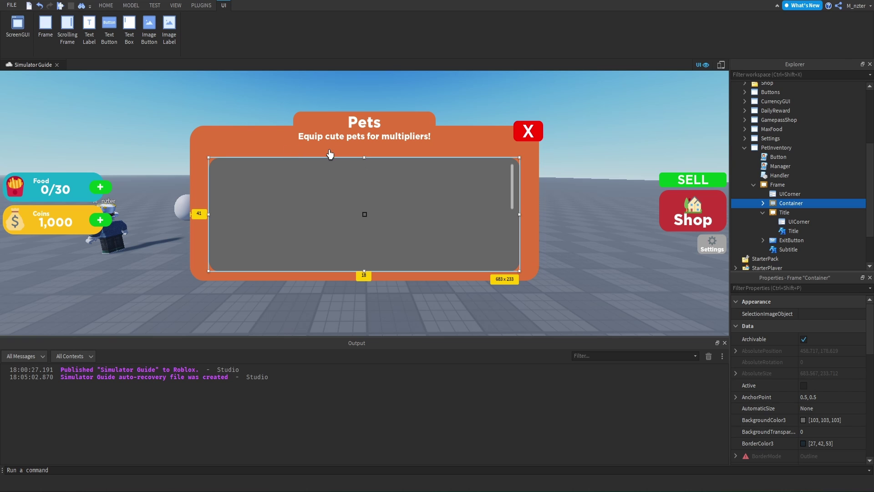
drag(521, 217, 428, 221)
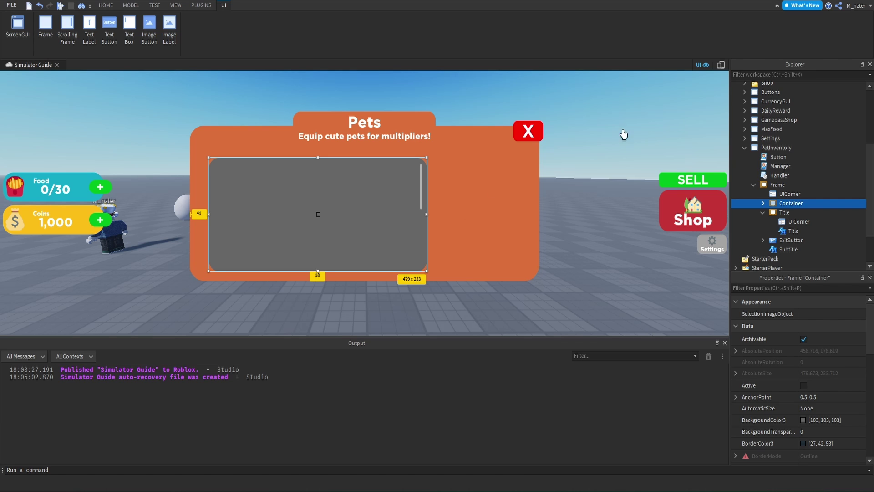
drag(425, 220, 417, 218)
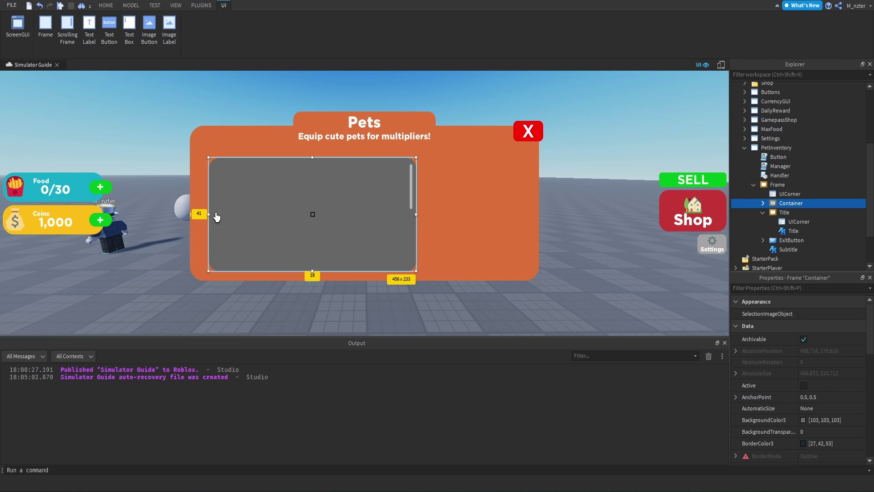
drag(209, 213, 198, 217)
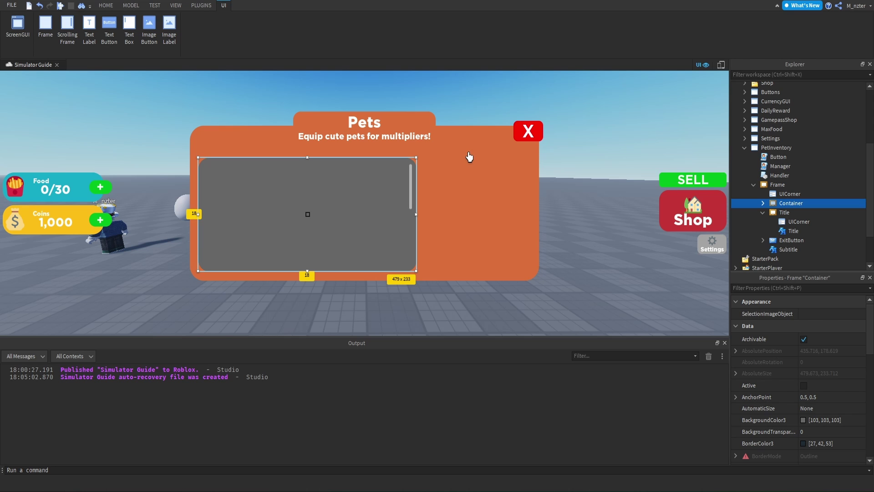
- Sample a darker brown as the Container's background colour, giving 160, 89, 54
click(805, 287)
text(bac)
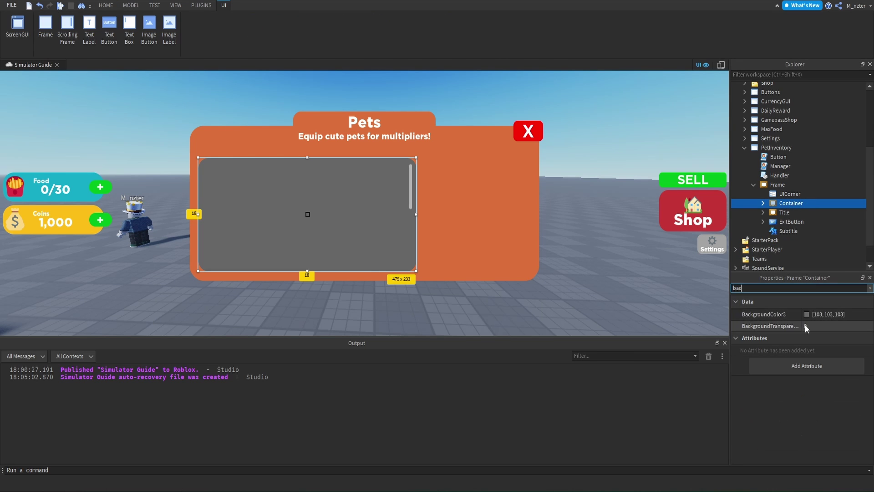
click(807, 314)
click(397, 244)
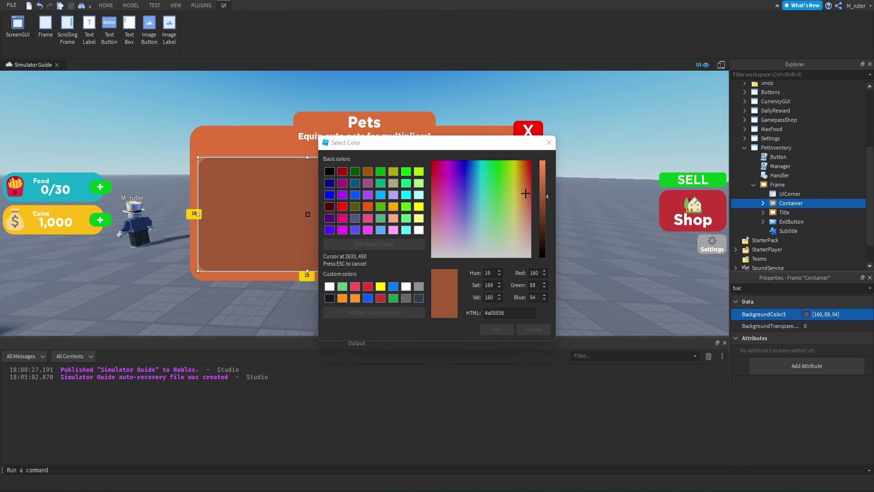
click(498, 329)
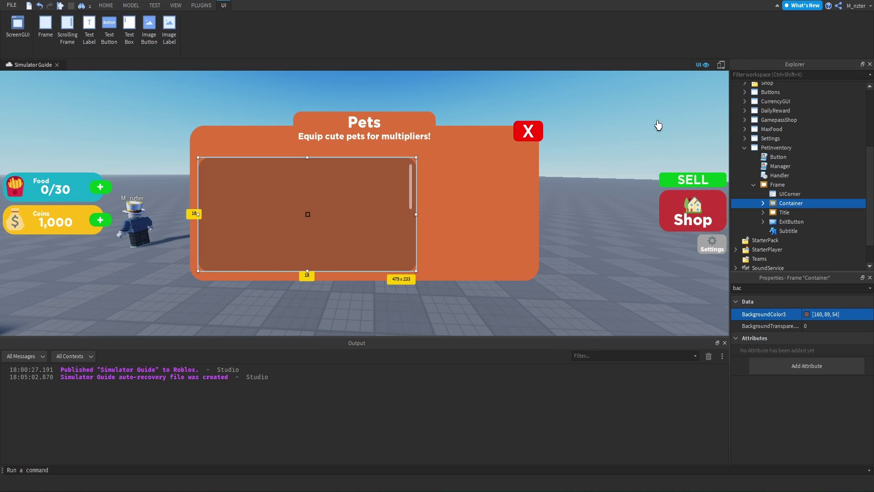
- Duplicate the ExitButton in the PetInventory frame and rename the copy DeleteButton
click(778, 221)
key(ctrl+d)
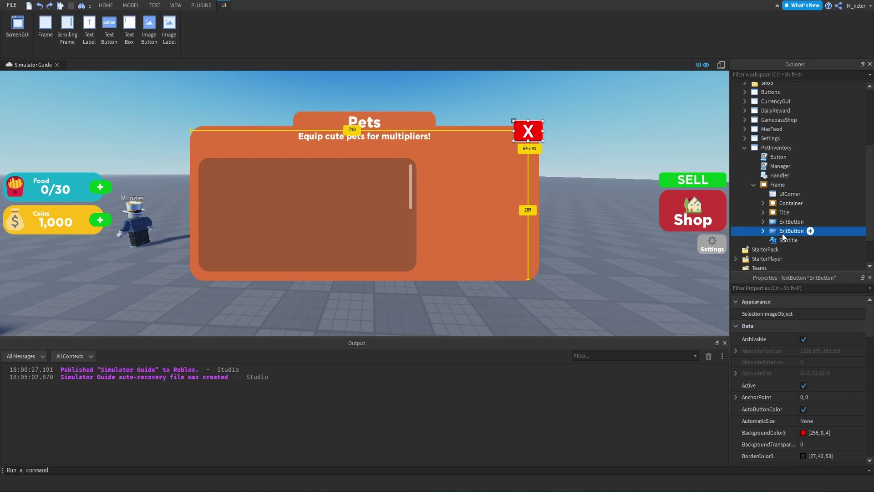
click(782, 232)
key(BackSpace)
text(DeleteButton)
key(Return)
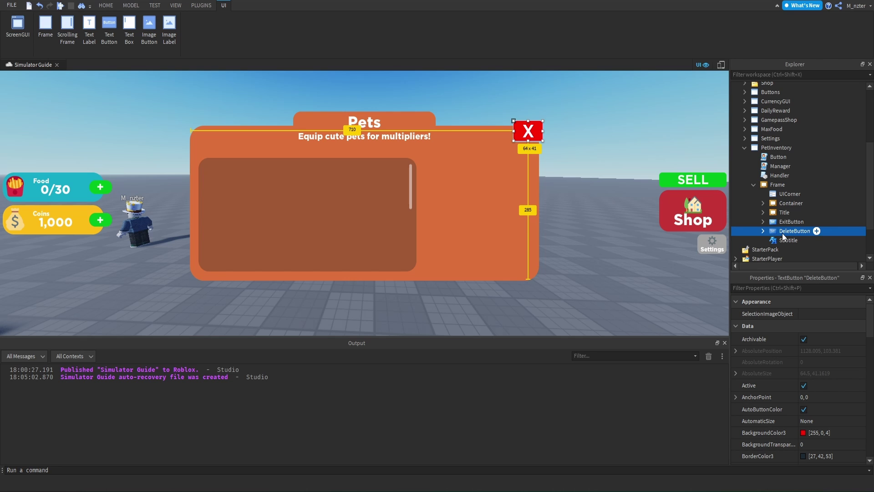
- Resize the DeleteButton to about 101 x 36, beside the exit button and about 13 below the main frame's upper edge
drag(514, 142, 463, 150)
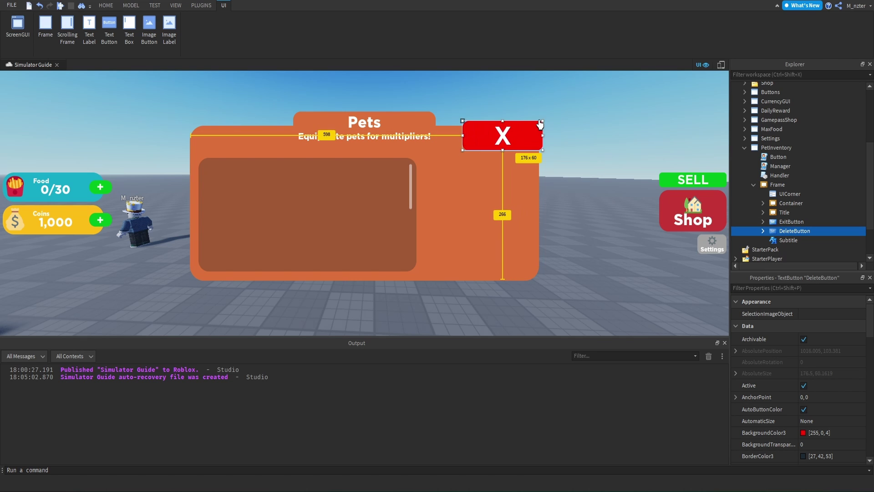
drag(540, 122, 502, 131)
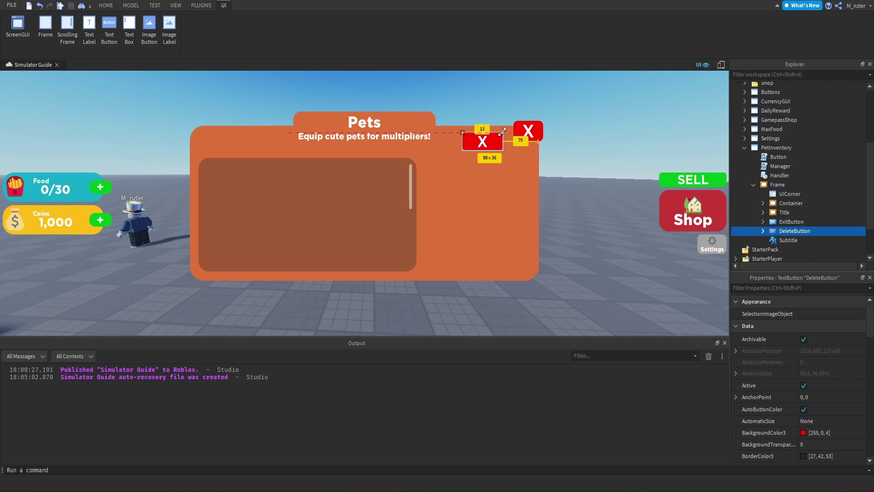
click(473, 143)
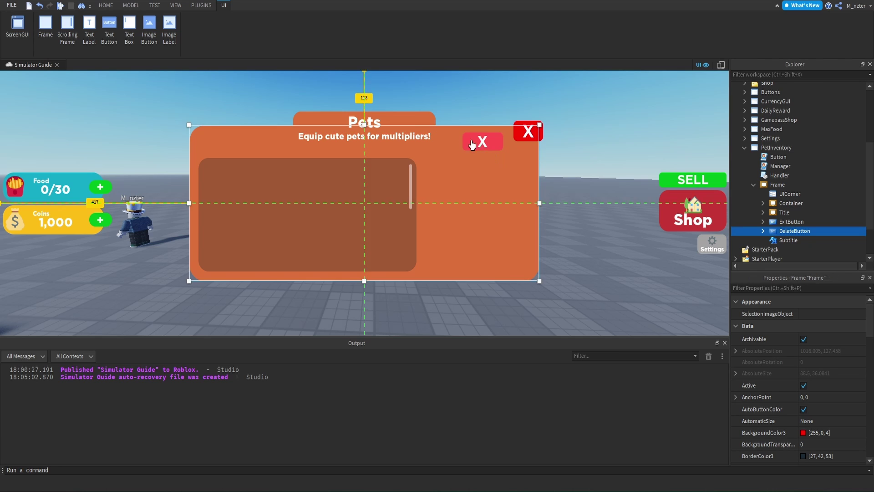
key(ctrl+z)
drag(461, 141, 457, 141)
- Set the DeleteButton's text to "MULTI DELETE"
click(808, 287)
text(text)
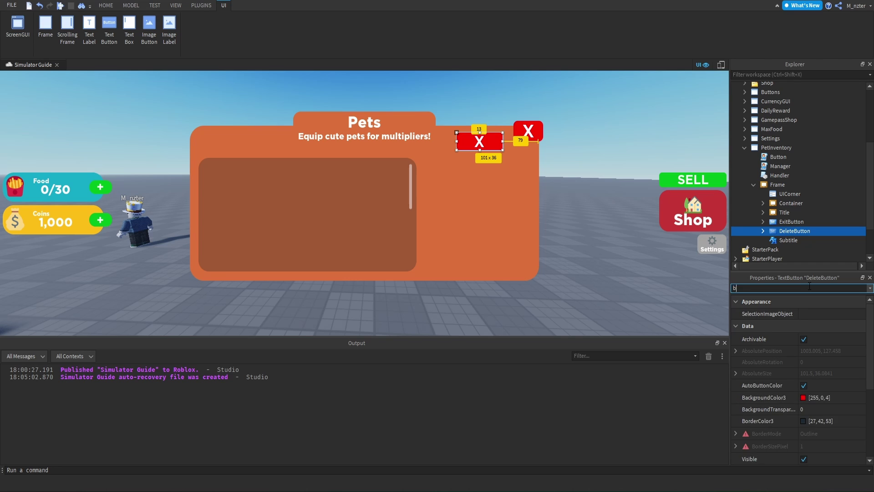
click(820, 337)
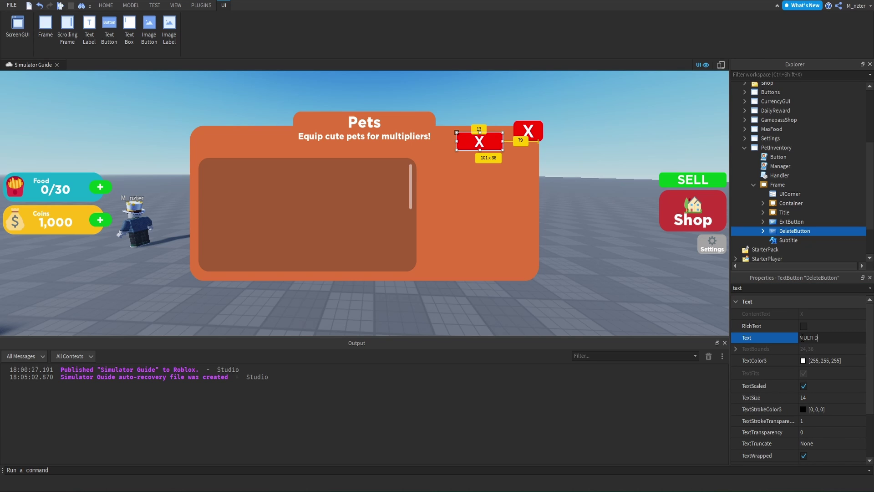
key(Return)
click(636, 103)
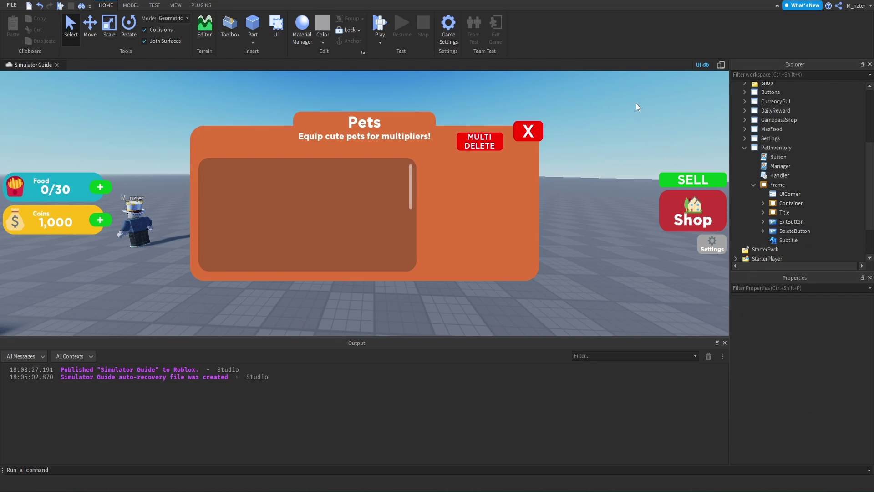
- Insert a new Frame inside the main Frame and set its size to {0.2, 0},{0.2, 0}
click(778, 184)
click(859, 185)
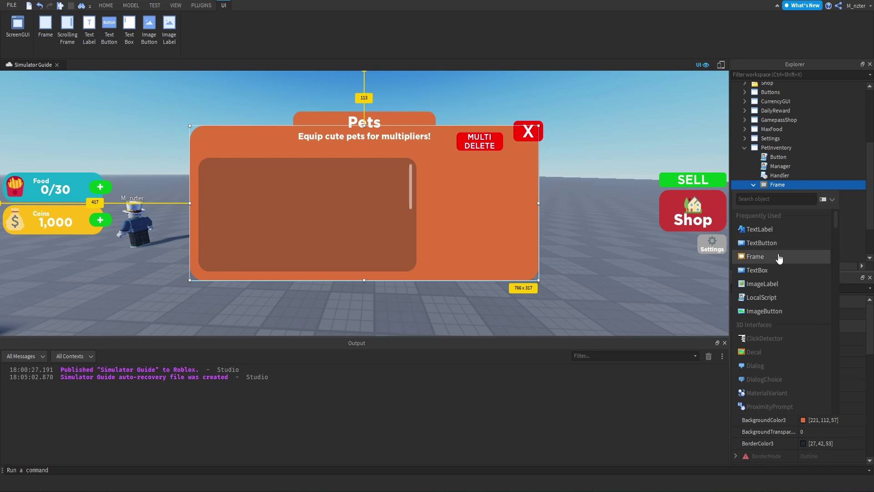
click(778, 255)
click(212, 149)
click(774, 288)
text(size)
click(828, 347)
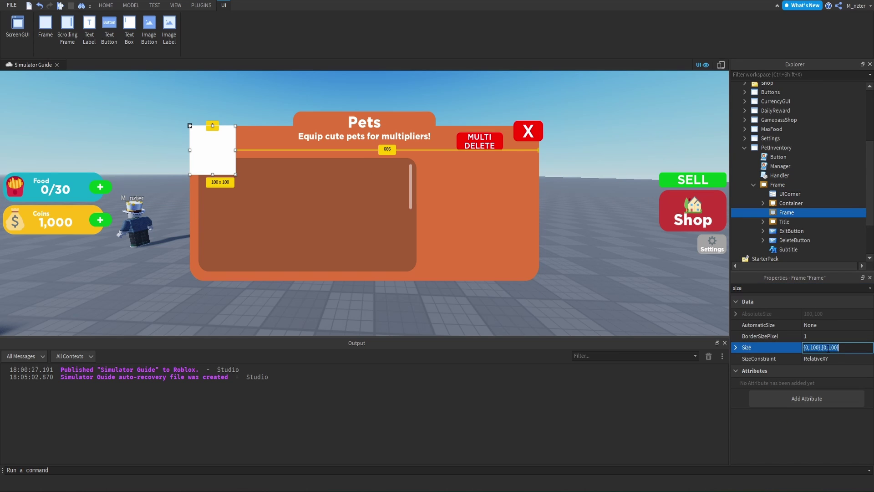
text(.2)
key(Return)
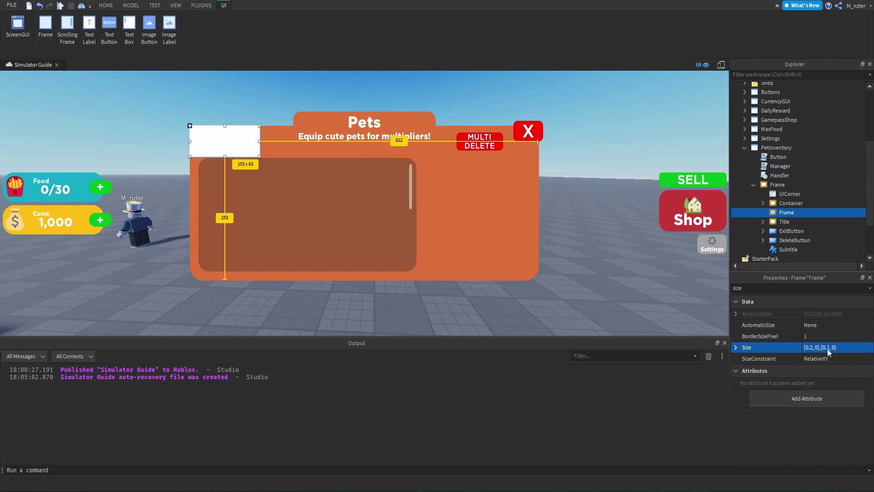
- Rename the new white frame as Stats
double_click(774, 288)
key(BackSpace)
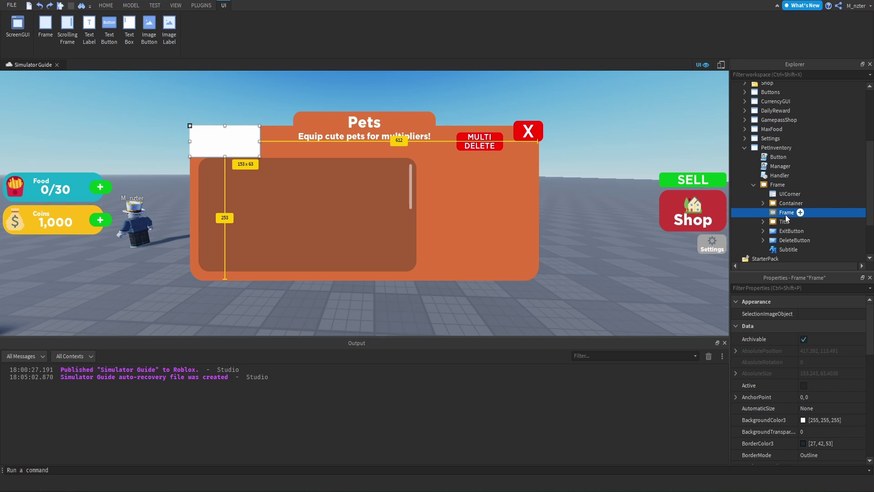
double_click(786, 213)
text(Stats)
- Resize the Stats frame to a thin bar of about 308 x 25 above the Container, aligned with the Container's left edge
drag(225, 126, 413, 145)
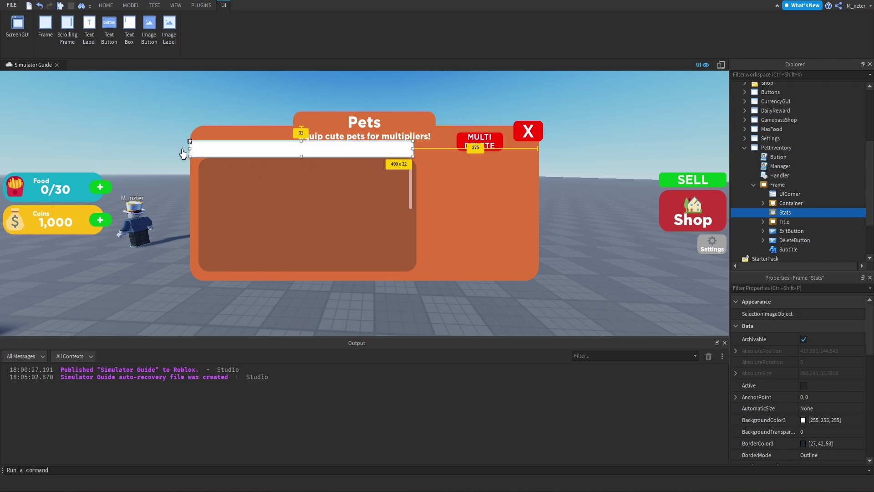
drag(191, 148, 200, 149)
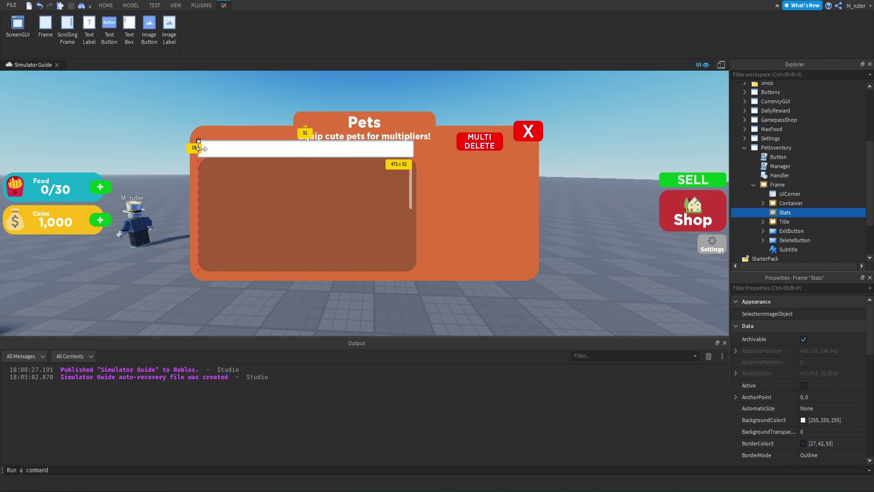
click(593, 182)
click(796, 213)
drag(412, 149, 338, 148)
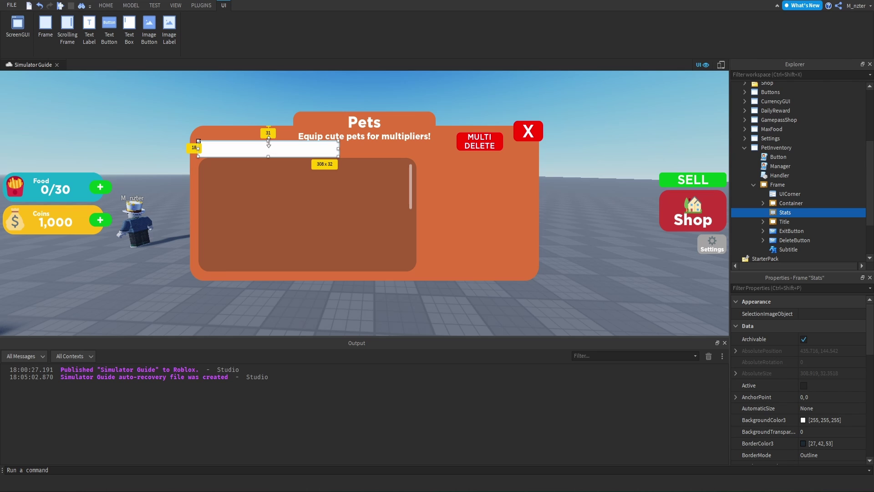
drag(276, 143, 275, 145)
- Set the Stats frame's position to {0.024, 0},{0.11, 0}
click(837, 287)
text(po)
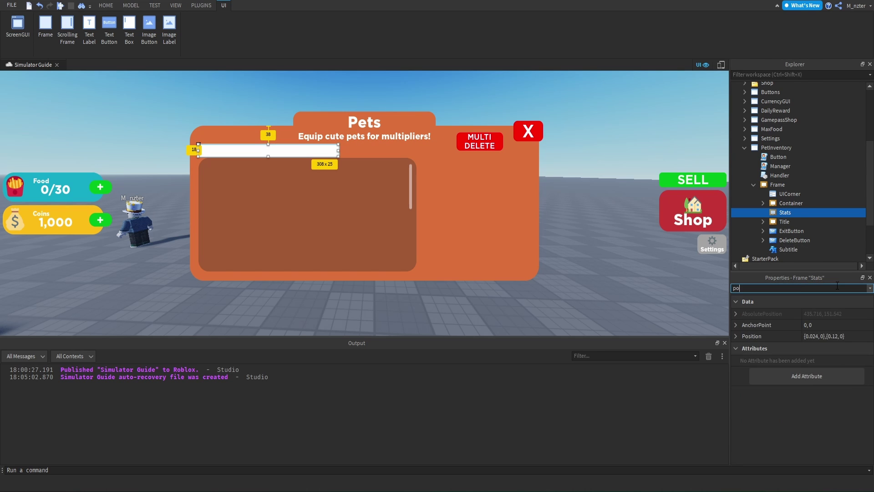
click(838, 337)
double_click(835, 336)
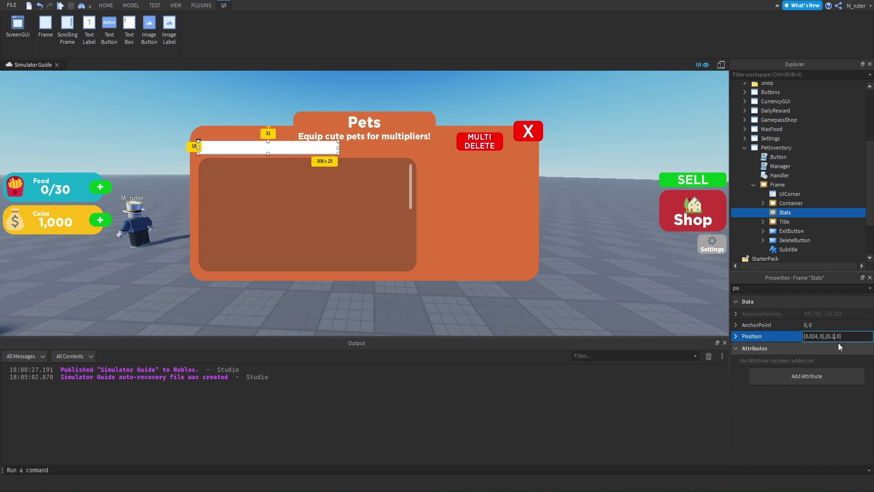
text(1)
key(Return)
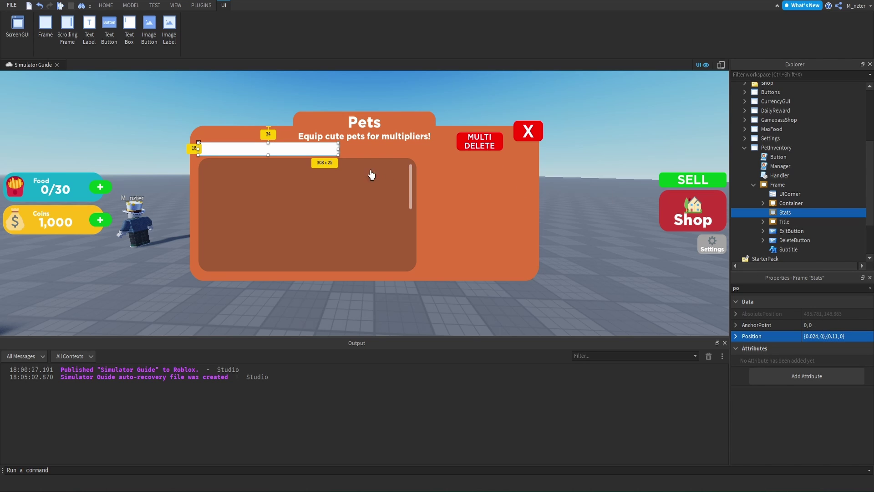
click(629, 127)
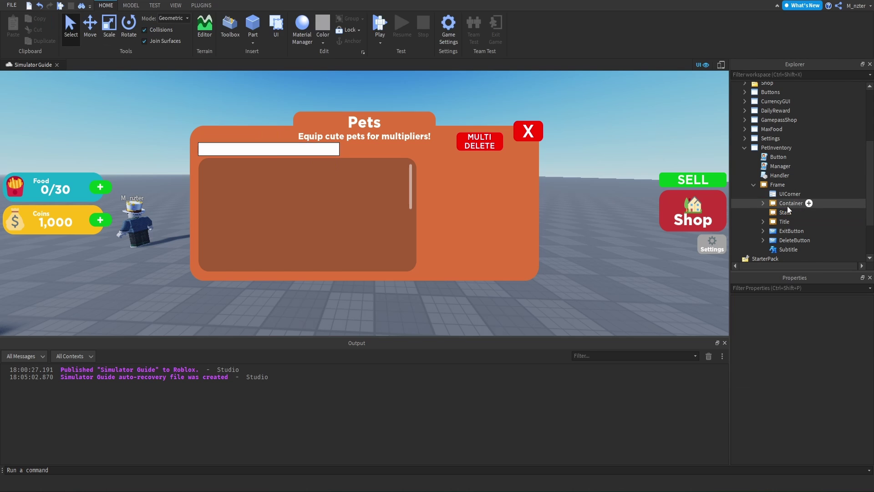
- Make the Stats frame's background fully transparent with a BackgroundTransparency of 1
click(785, 212)
click(802, 287)
text(bac)
click(817, 325)
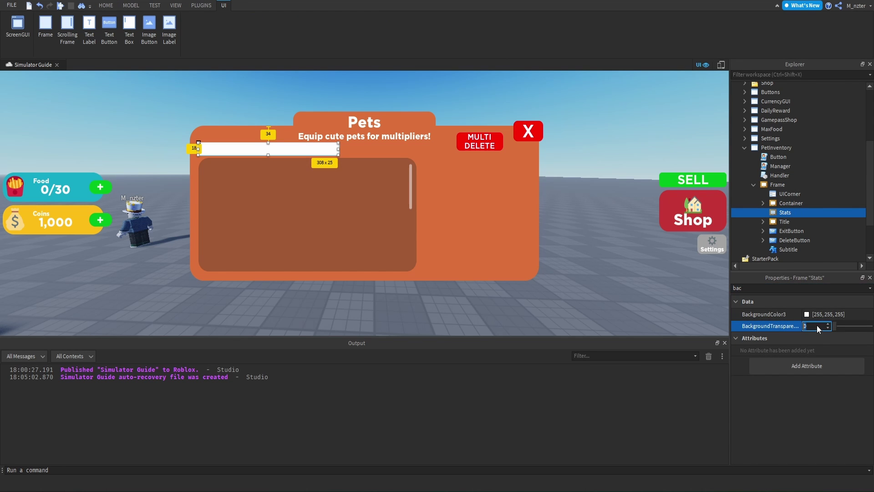
text(1)
key(Return)
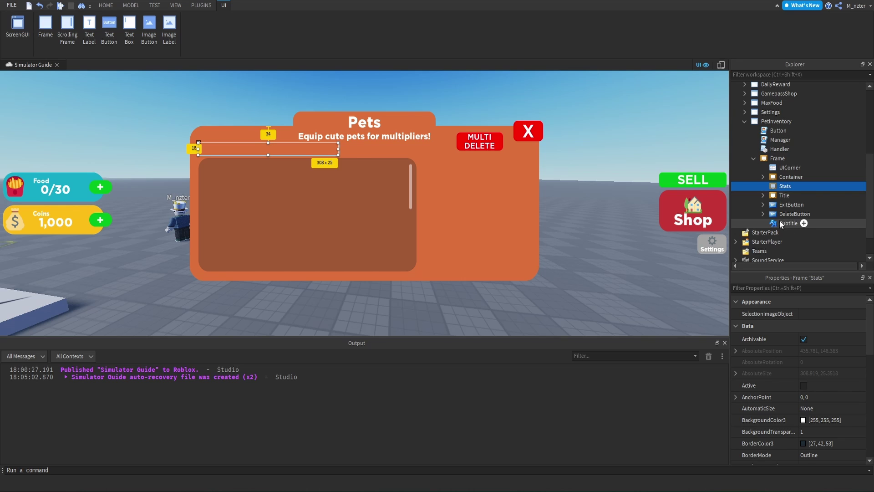
- Place a duplicate of the Subtitle label inside the Stats frame and rename it Equipped
click(780, 220)
key(ctrl+d)
drag(782, 230, 790, 185)
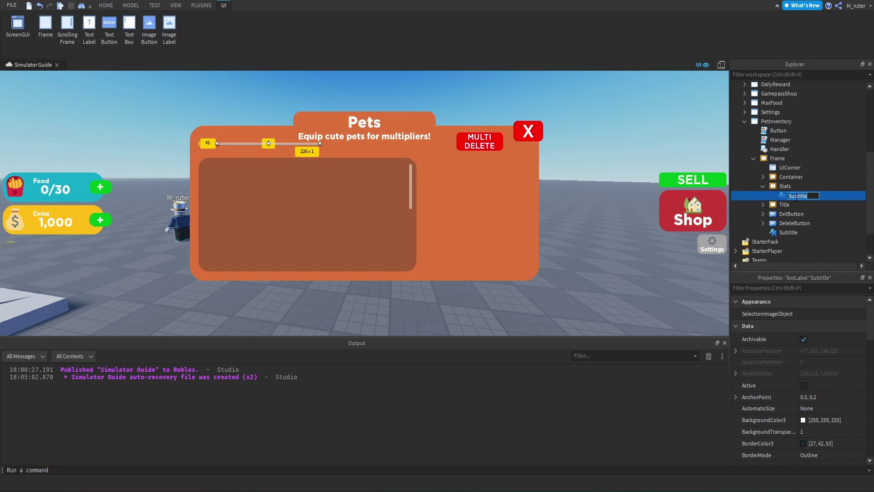
text(Equipped)
key(Return)
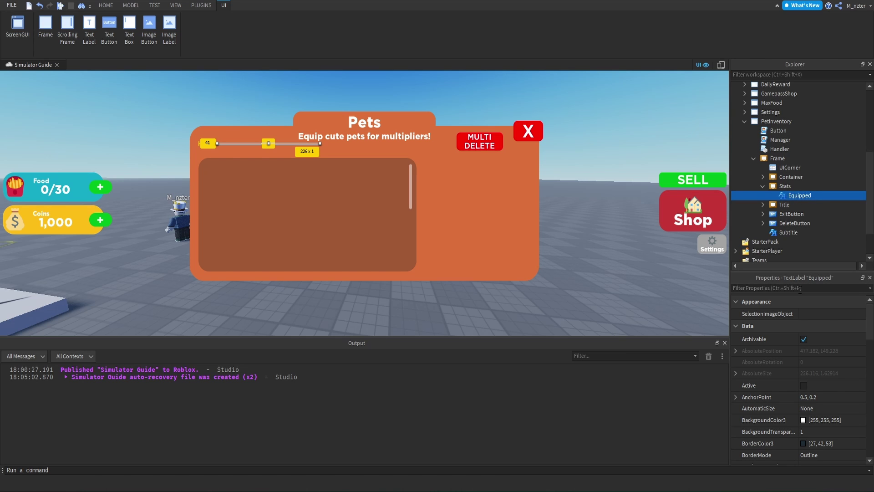
- Set the Equipped label's text to a dog-face emoji followed by 3/3
click(800, 288)
text(text)
click(824, 338)
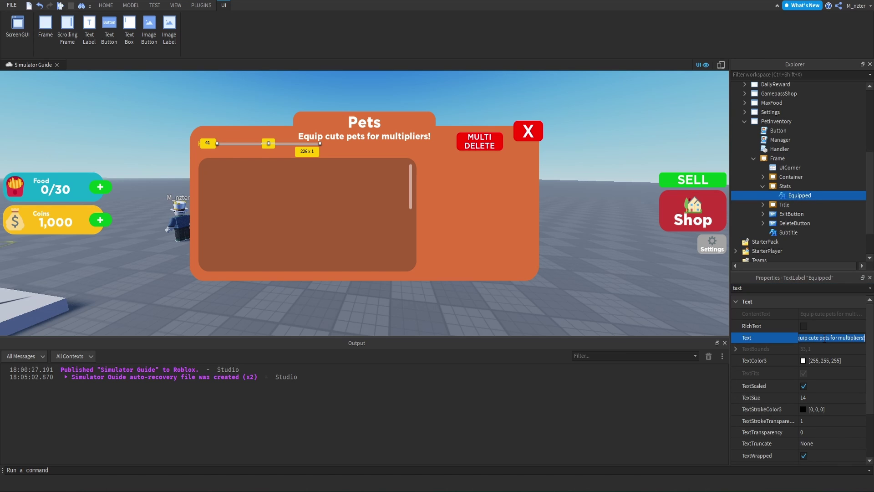
key(super+period)
key(Return)
text(3/3)
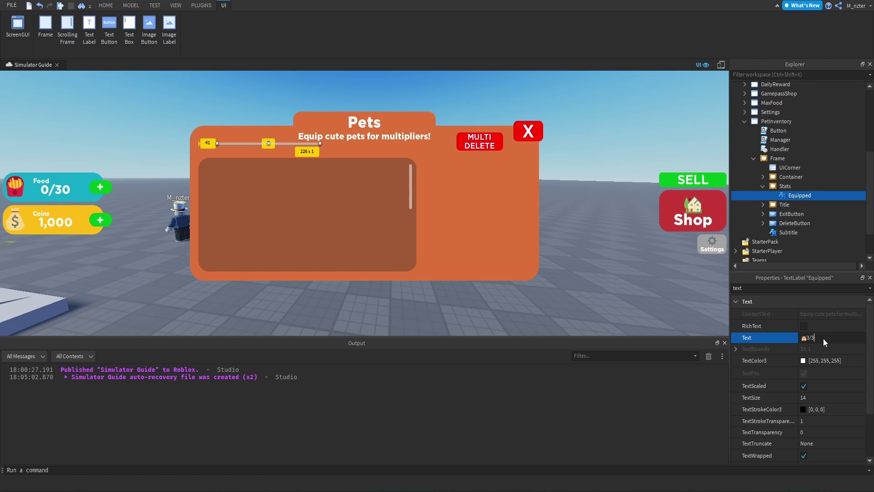
key(Return)
- Resize the Equipped label to {0.25, 0},{1, 0} so it fills the Stats frame's height
click(805, 288)
text(size)
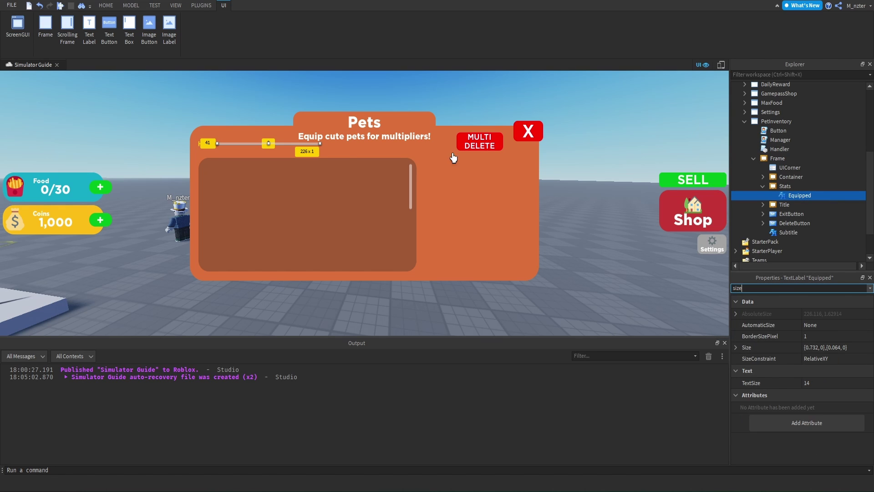
drag(270, 144, 270, 149)
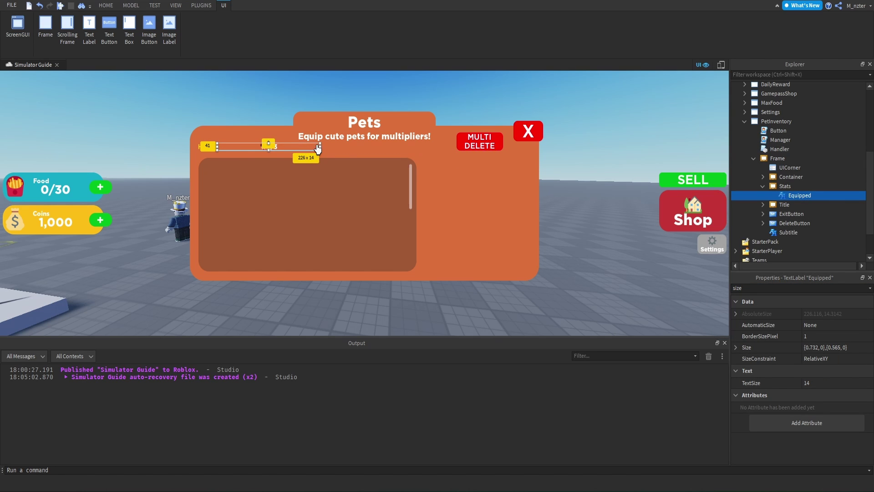
drag(322, 152, 254, 152)
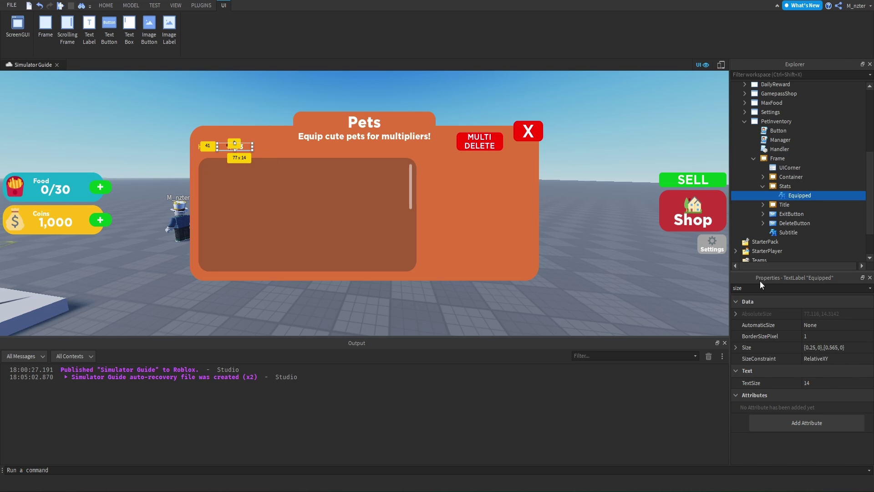
click(811, 348)
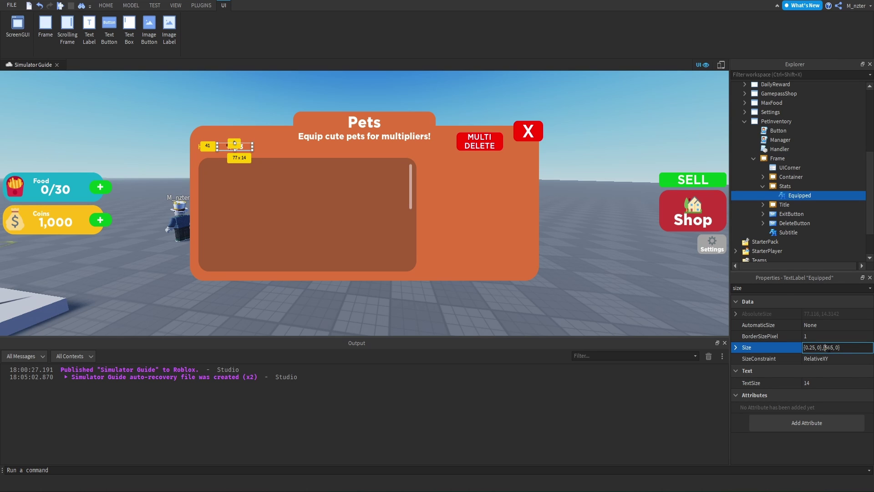
key(Return)
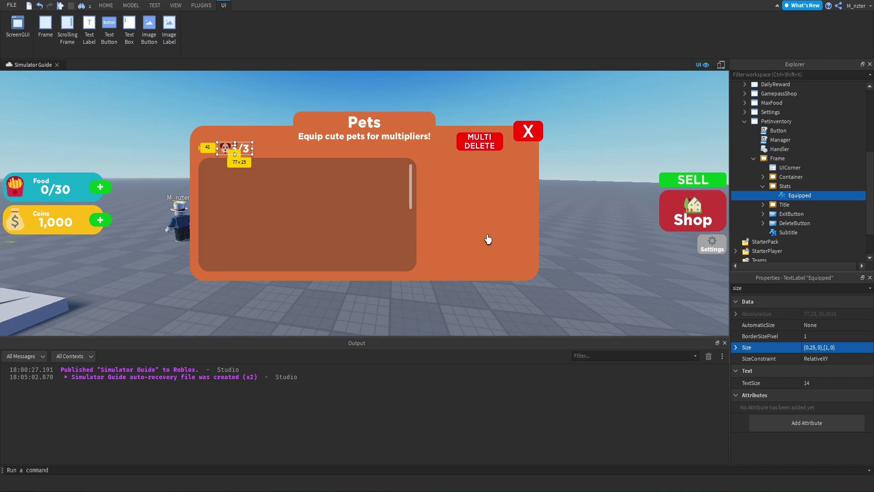
- Set the Equipped label's anchor point to 0, 0 and its position to {0, 0},{0, 0}
double_click(783, 290)
text(po)
click(816, 325)
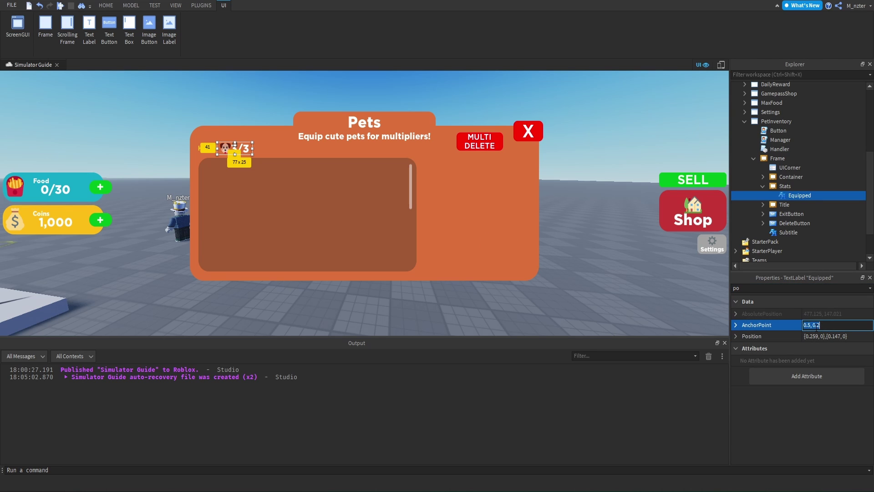
text(0,0)
key(Return)
click(813, 337)
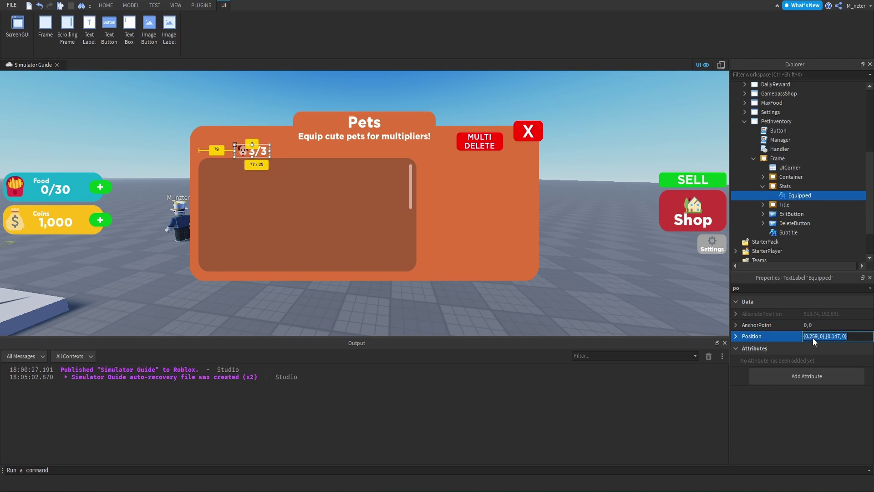
text(0,0,0,0)
key(Return)
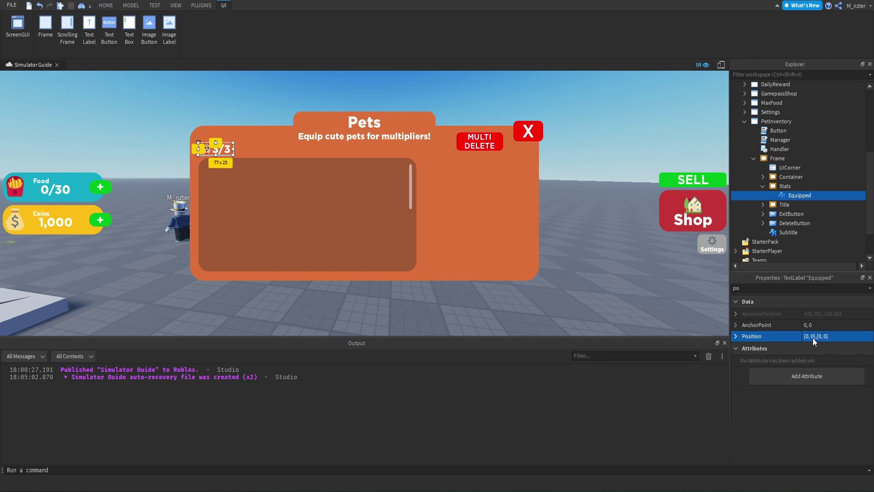
click(613, 146)
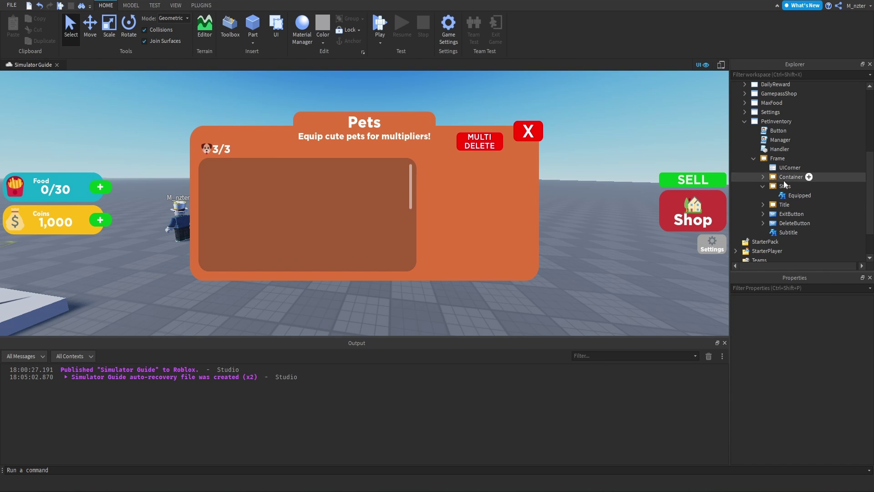
- Place a duplicate of the ExitButton inside the Stats frame and rename it BuyEquipped
click(792, 196)
click(788, 222)
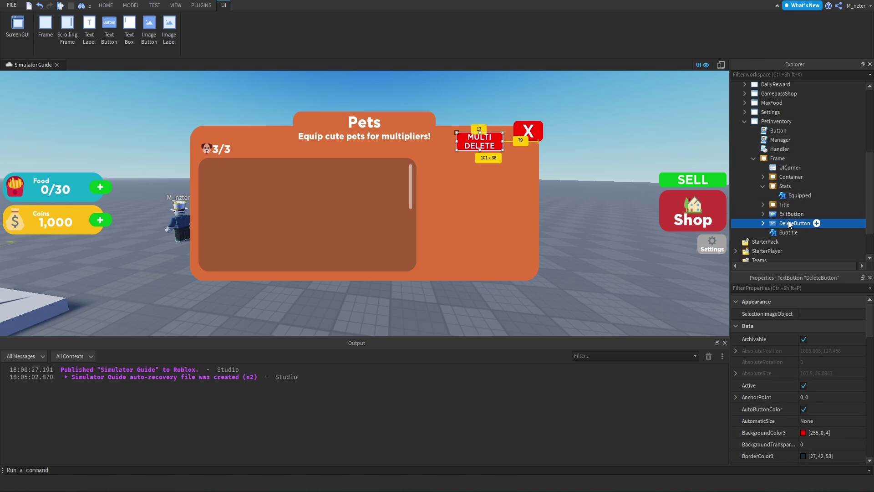
click(789, 215)
key(ctrl+d)
drag(788, 231, 796, 186)
double_click(795, 197)
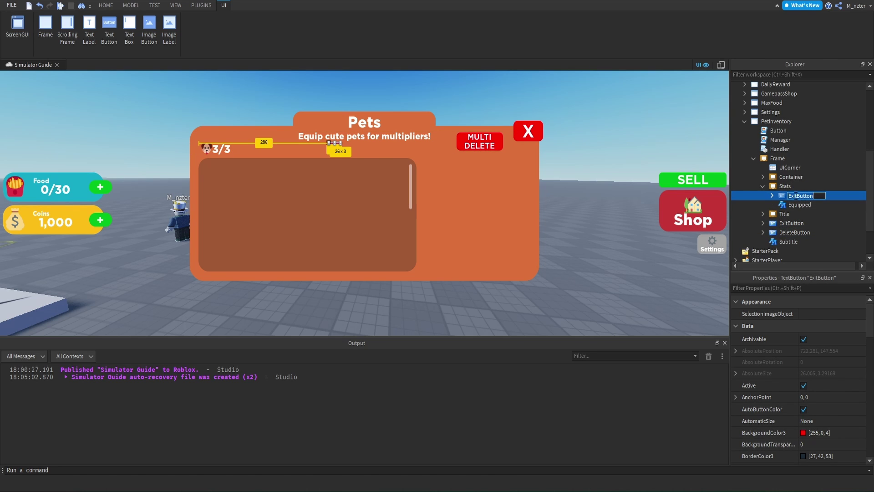
text(BuyEquipped)
key(Return)
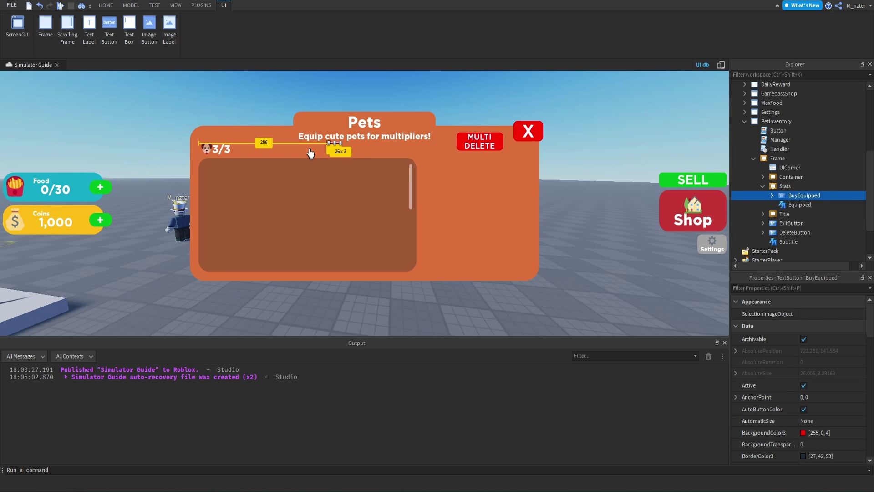
- Resize the BuyEquipped button to about 32 by 26 pixels so it fills the height of the stats row
click(771, 287)
drag(330, 149, 327, 155)
click(495, 103)
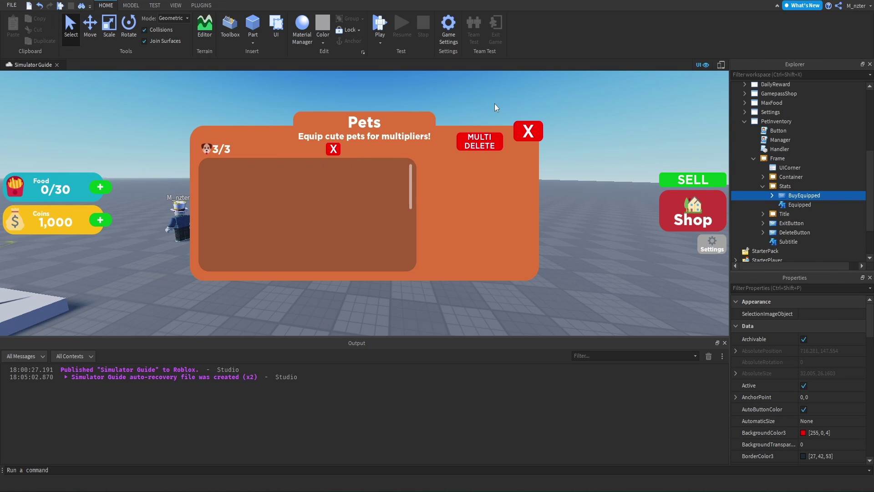
- Set the BuyEquipped button's position to {0.25, 0},{0, 0}, directly beside the Equipped label
click(798, 204)
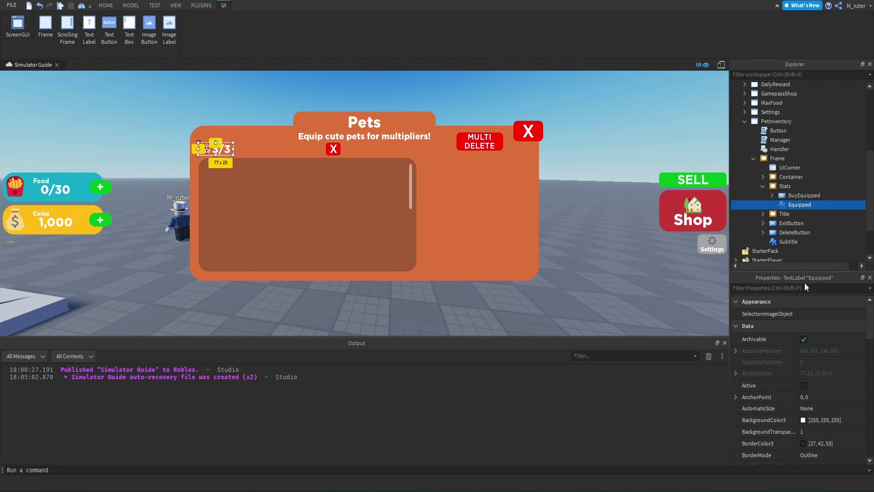
click(805, 196)
click(802, 288)
text(po)
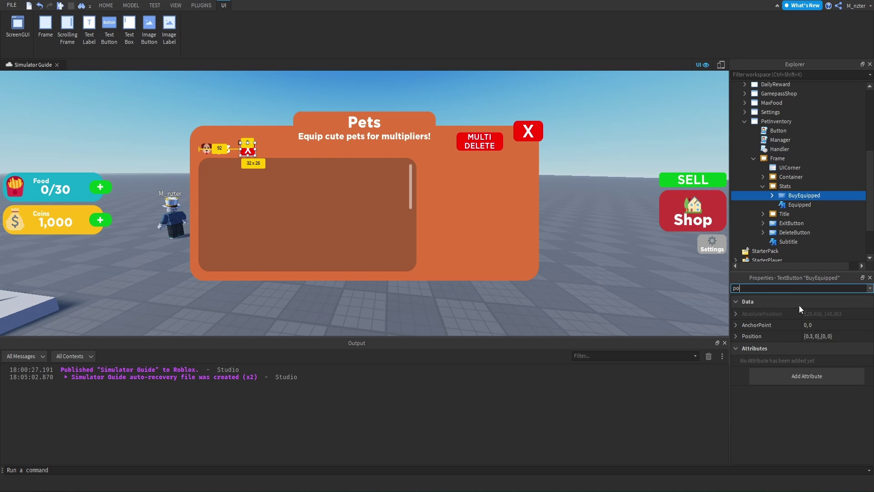
click(813, 335)
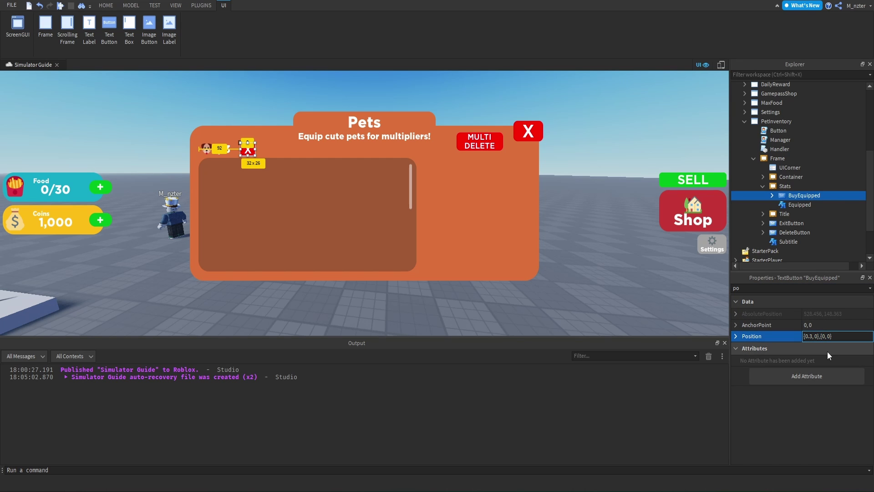
key(Return)
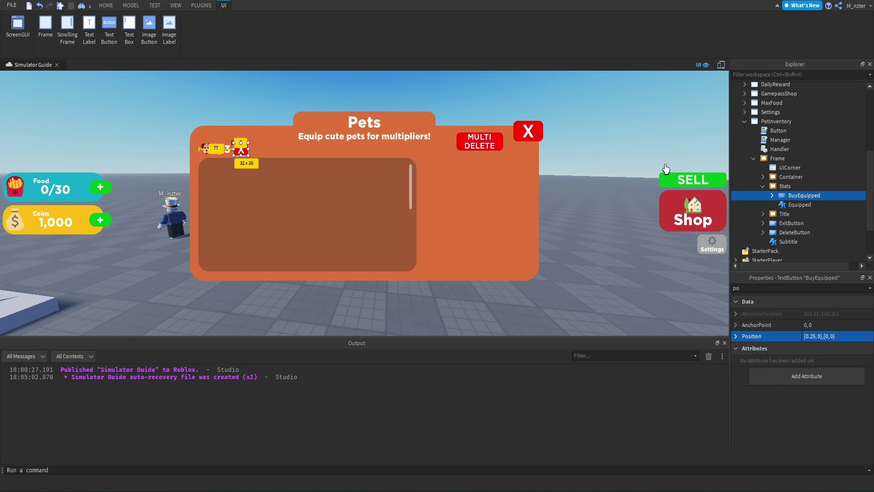
click(644, 161)
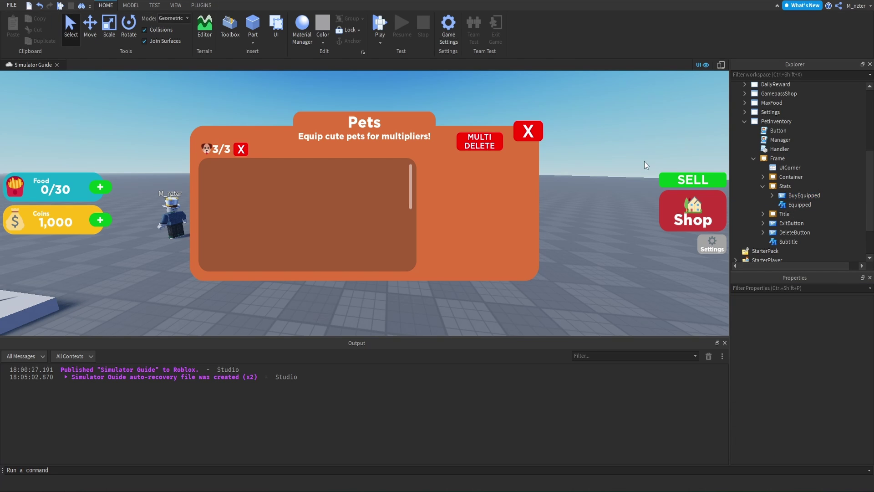
- Add a UIListLayout to the Stats frame
click(797, 185)
text(Ui)
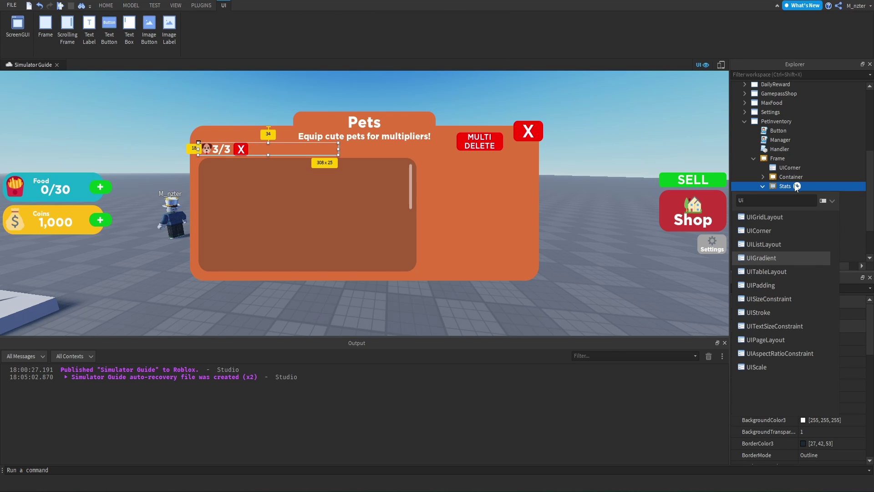
click(765, 244)
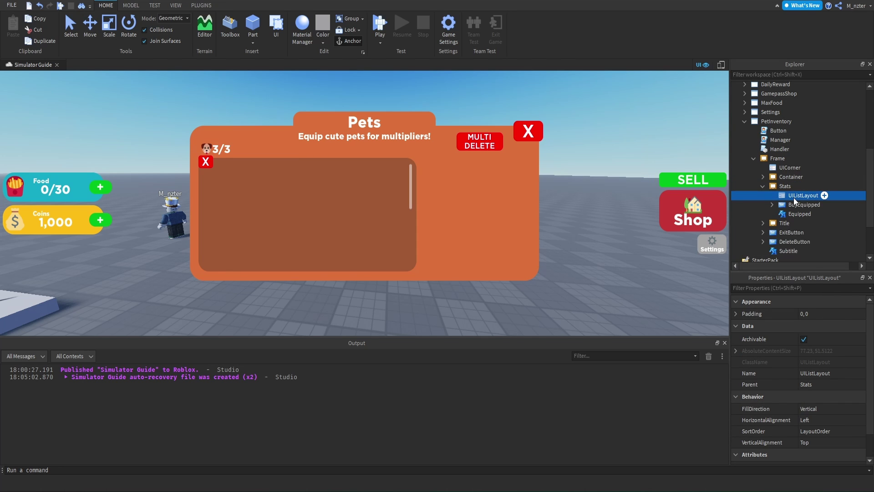
- Set the Stats list layout's fill direction to Horizontal, vertical alignment to Center and sort order to LayoutOrder
scroll(794, 355, down, 1)
click(810, 392)
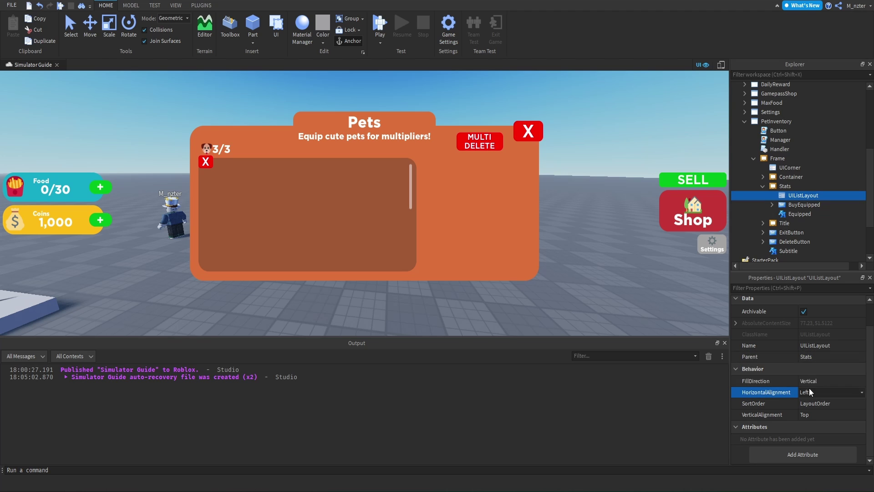
click(809, 392)
click(818, 403)
click(812, 385)
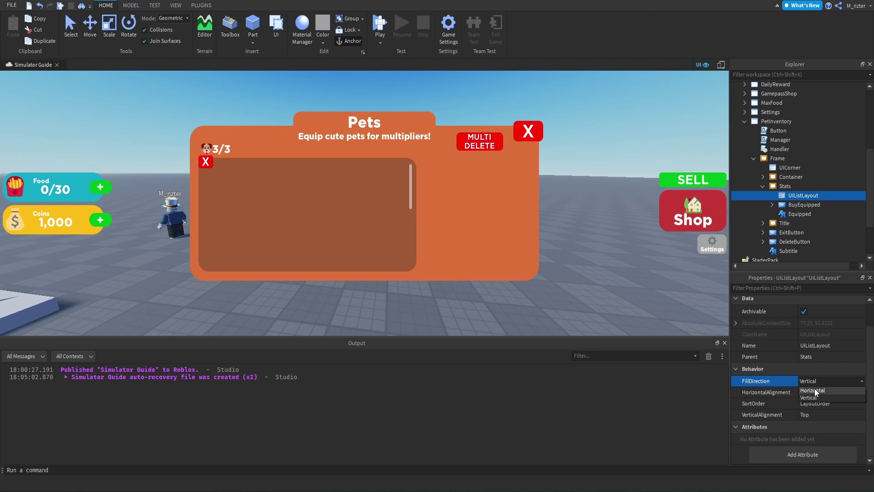
click(815, 390)
click(822, 412)
click(821, 414)
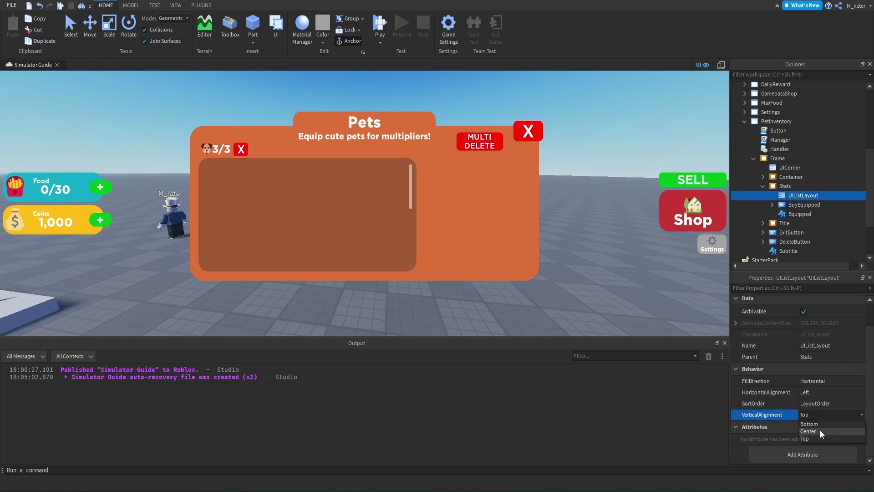
click(820, 430)
click(821, 402)
click(819, 403)
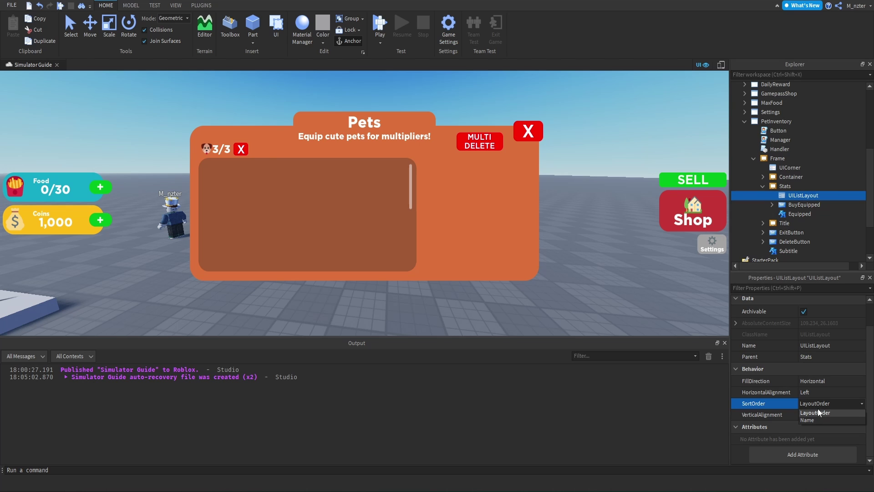
click(818, 412)
- Give the BuyEquipped button a LayoutOrder of 1 so it follows the Equipped label
click(796, 213)
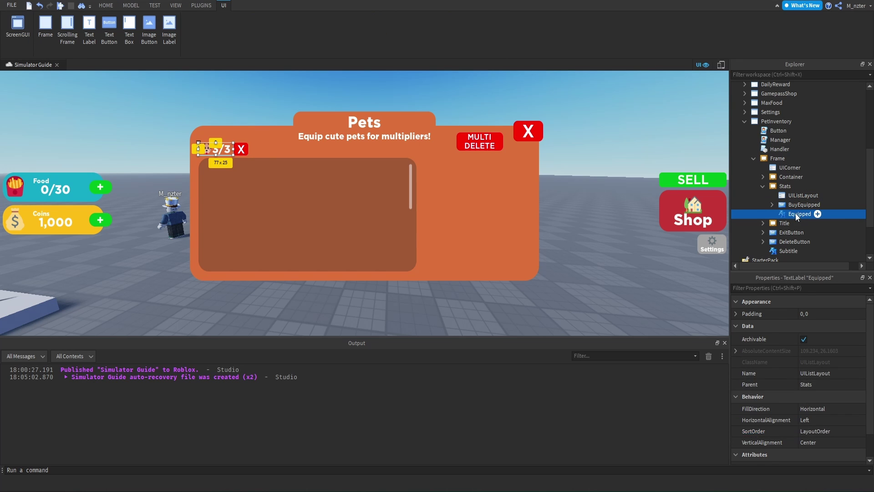
click(795, 287)
text(lay)
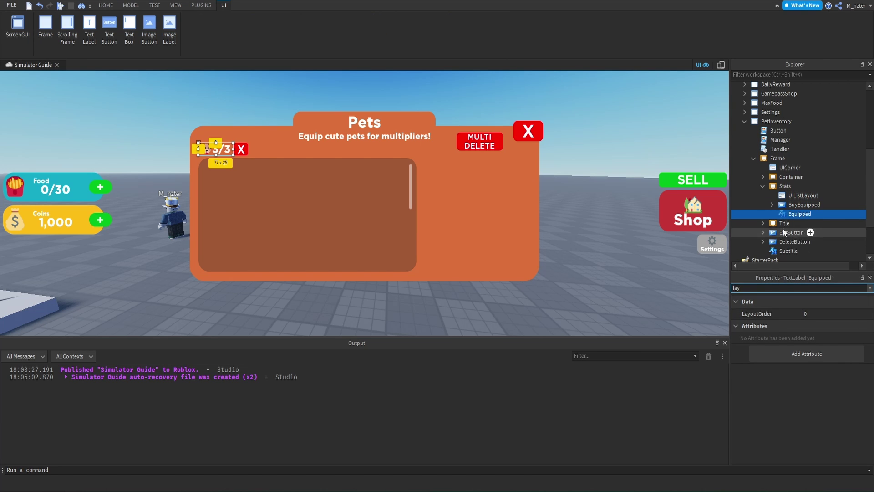
click(805, 204)
click(795, 288)
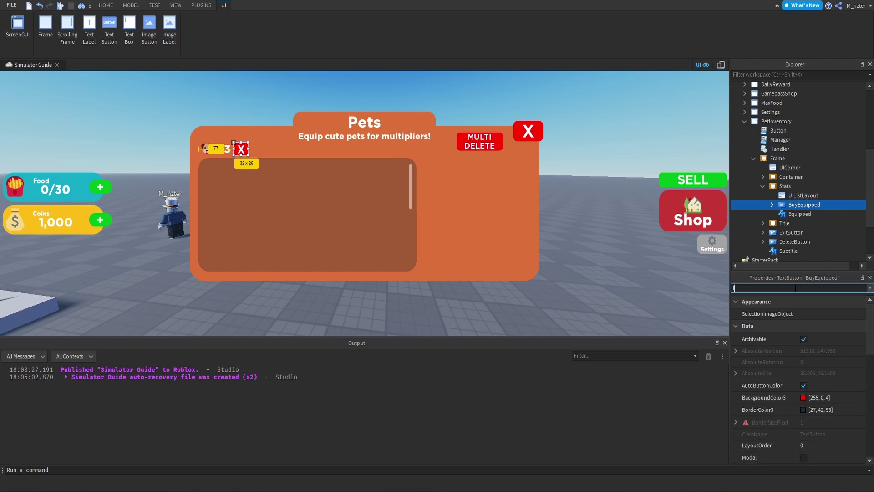
text(la)
click(819, 324)
text(1)
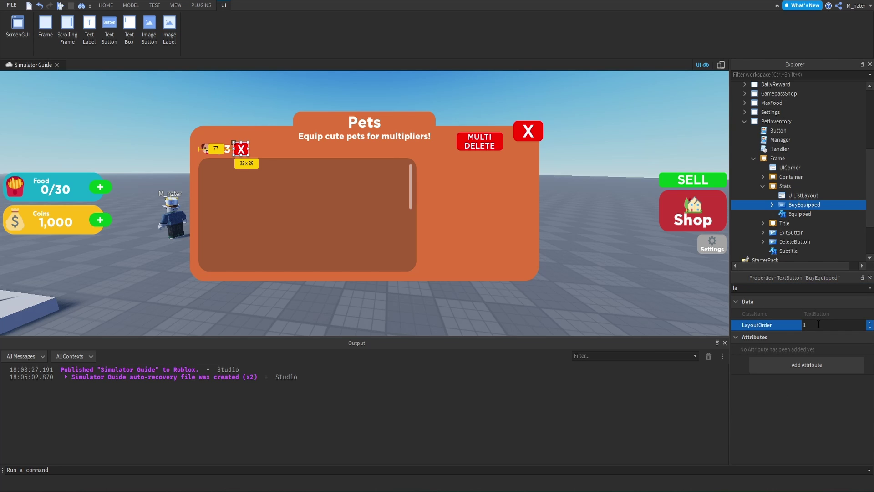
click(788, 213)
- Try a padding scale of 0.2 on the Stats list layout, and settle on 0.01
click(803, 196)
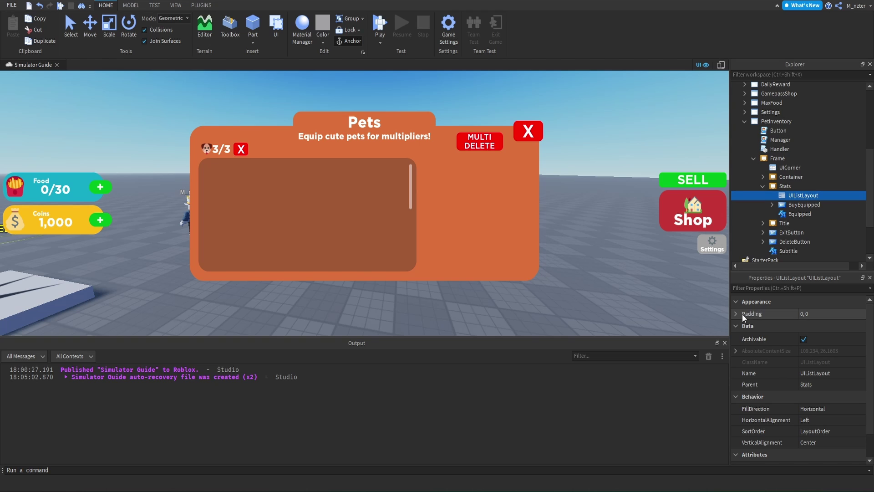
click(742, 313)
click(802, 324)
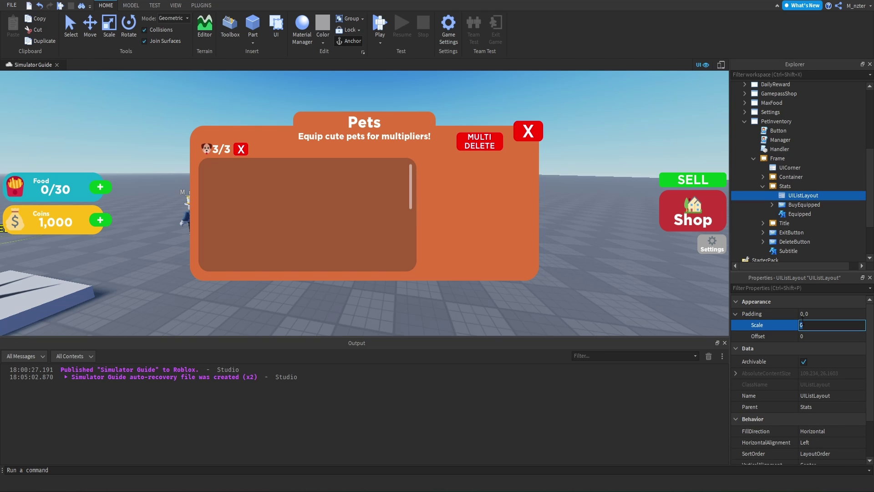
text(0.2)
key(Return)
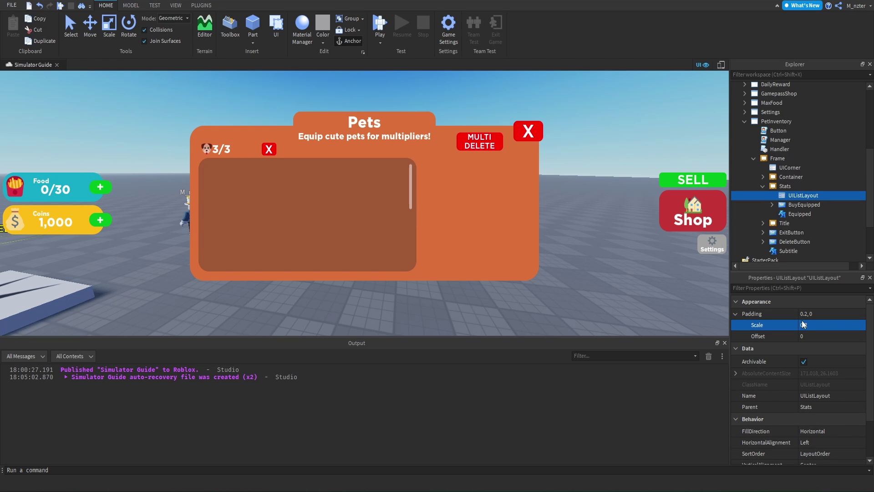
click(809, 325)
text(0.01)
key(Return)
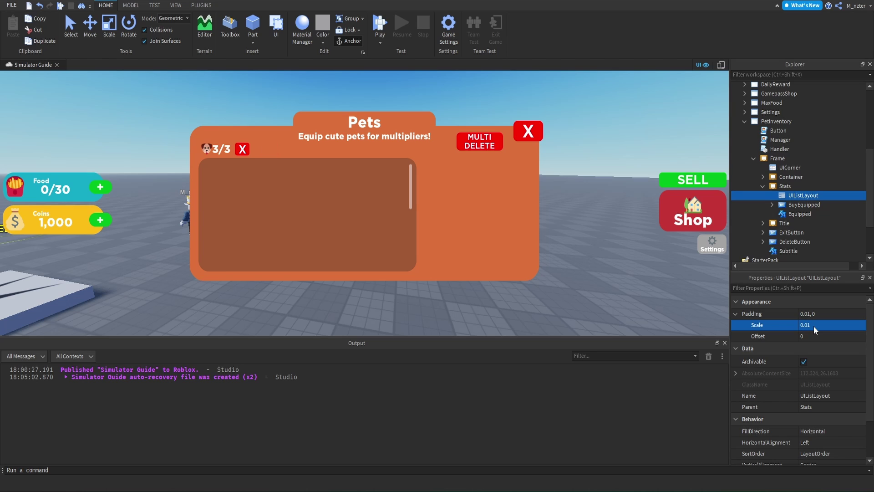
- Duplicate the Equipped label and set the copy's LayoutOrder to 2
click(796, 215)
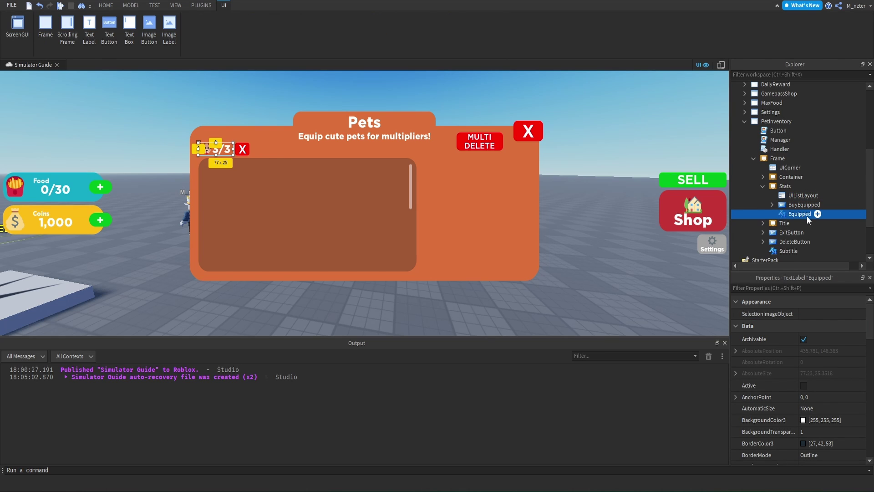
key(ctrl+d)
key(ctrl+shift+p)
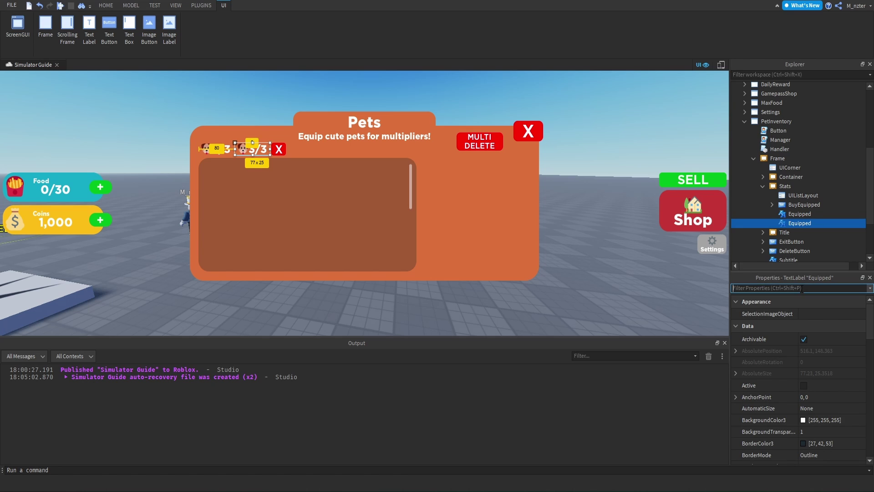
text(la)
click(835, 325)
text(2)
key(Return)
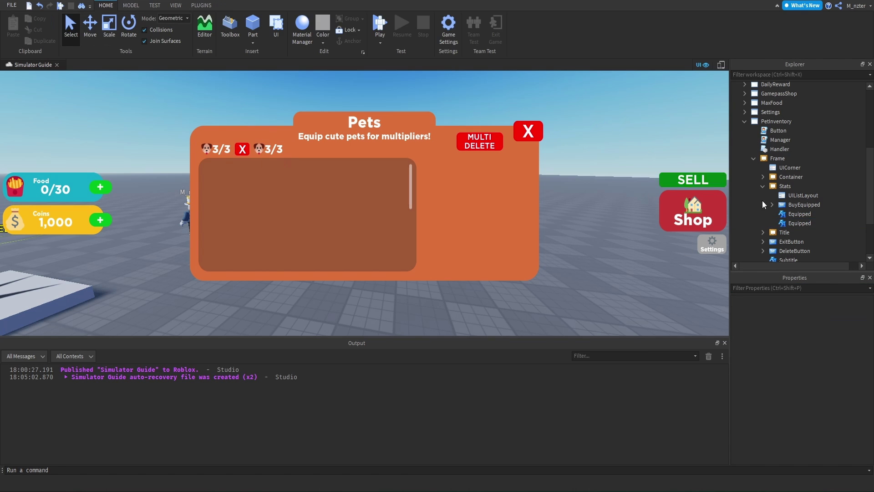
- Rename the duplicated Equipped label to Storage
double_click(800, 223)
text(Storage)
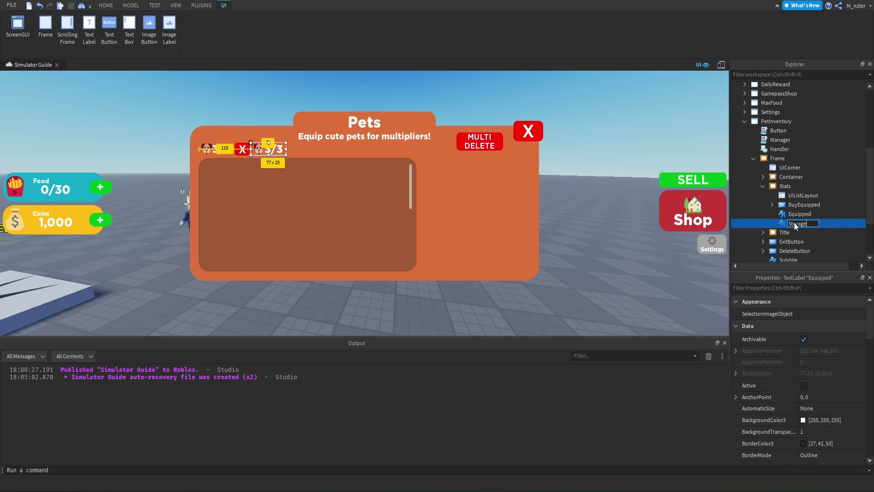
key(Return)
- Set the Storage label's text to a package emoji followed by 6/50
key(ctrl+shift+p)
text(text)
click(815, 339)
key(super+period)
text(box)
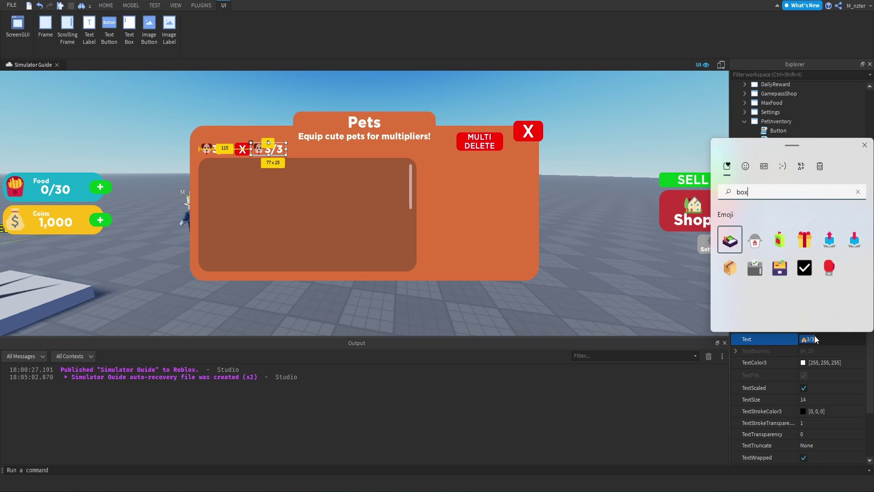
key(Down)
key(Return)
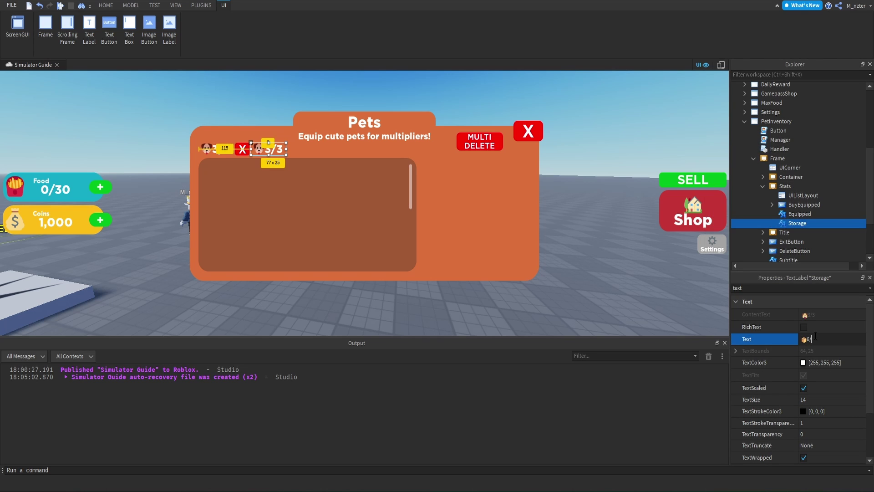
key(Return)
- Change the BuyEquipped button's text to +
click(805, 207)
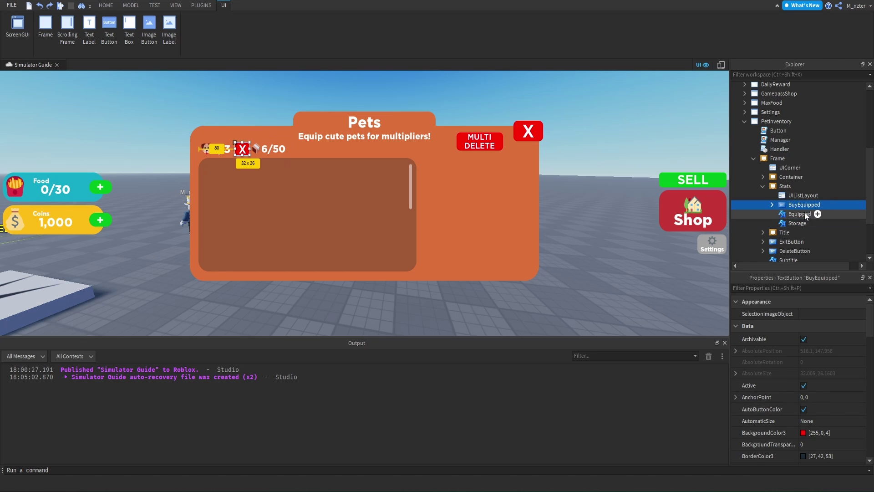
click(820, 288)
text(t)
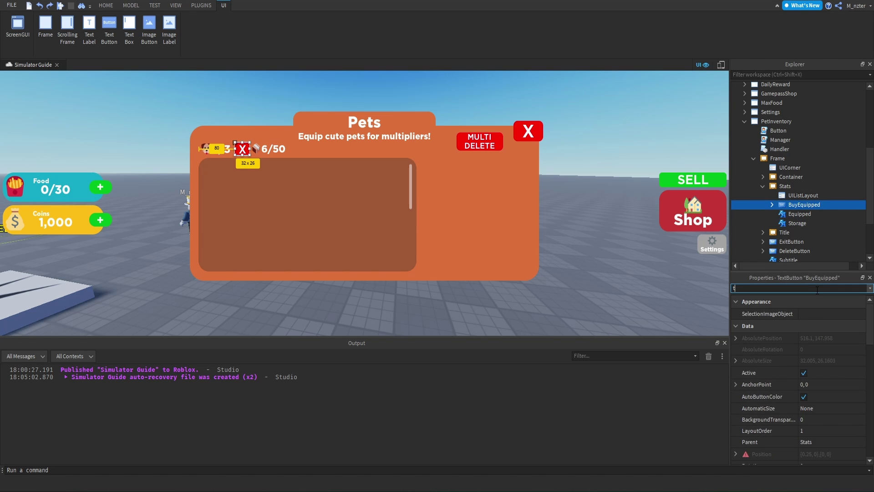
text(ext)
click(832, 337)
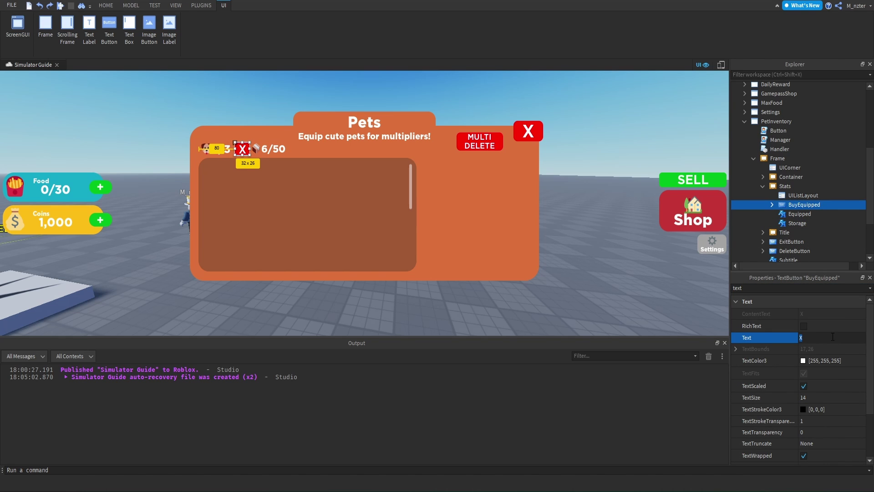
text(+)
key(Return)
- Match the BuyEquipped button's background to green [55, 204, 38] and set its size to {0.104, 0},{1, 0}
click(801, 287)
text(bac)
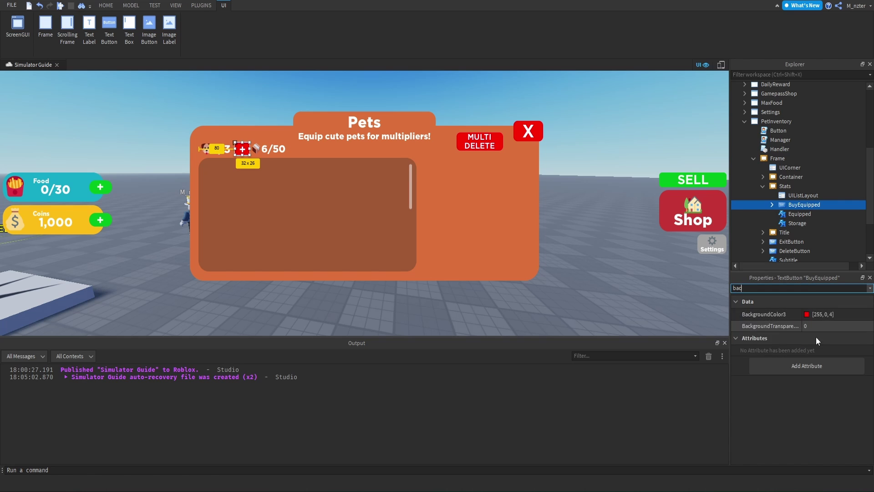
click(806, 315)
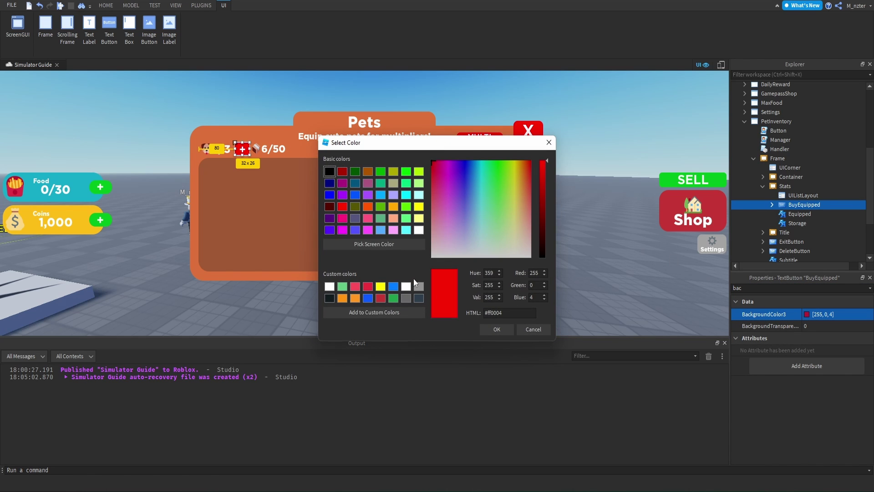
click(374, 244)
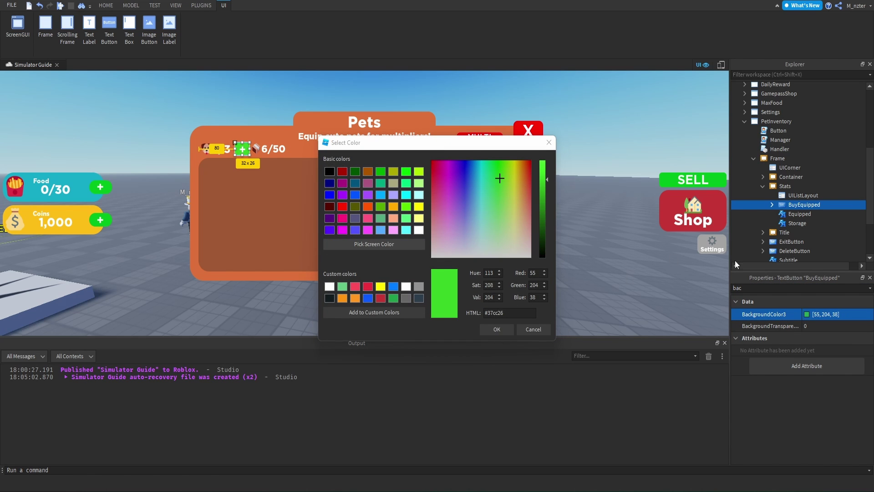
click(503, 326)
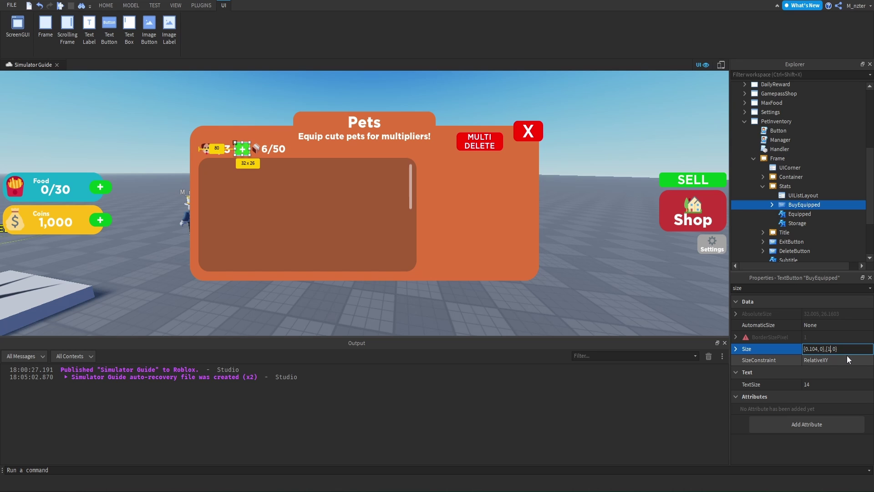
key(Return)
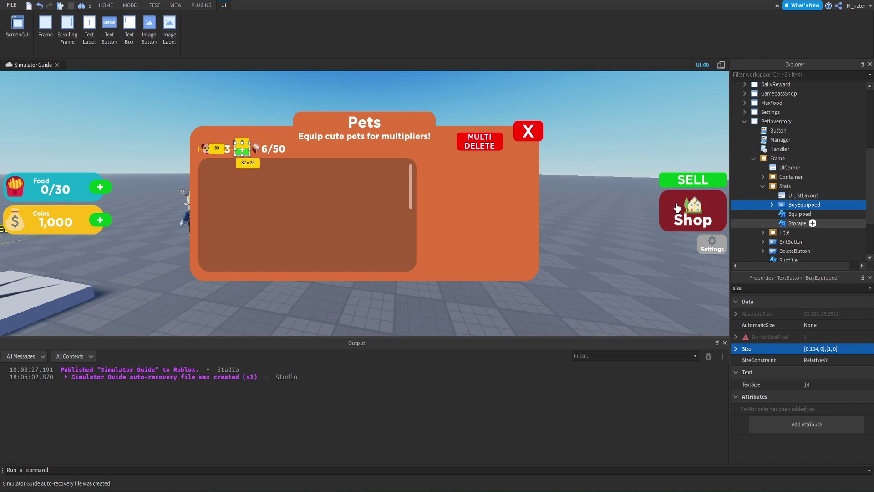
click(675, 158)
- Set the padding of the UIListLayout in the Stats frame to 0.015, 0
click(804, 195)
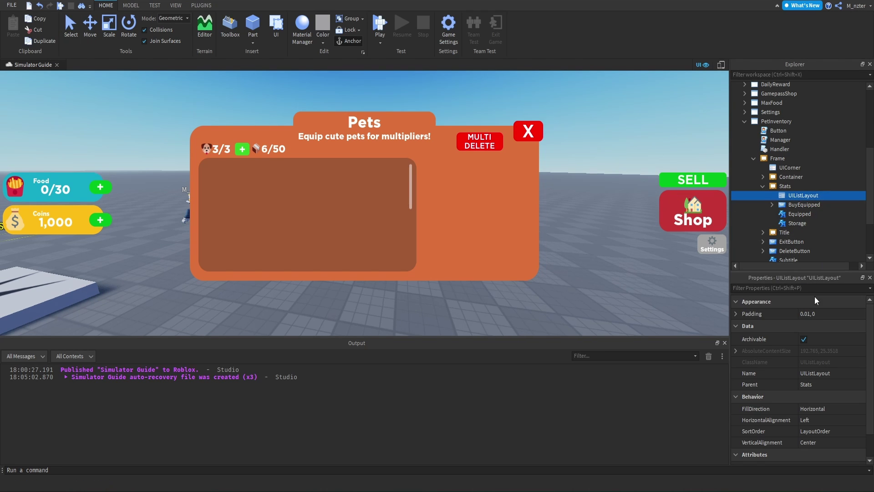
click(832, 314)
click(810, 314)
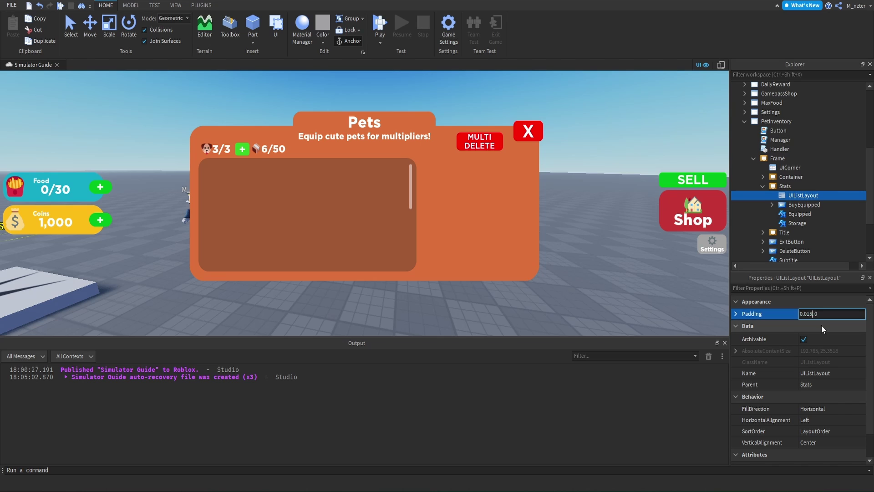
key(Return)
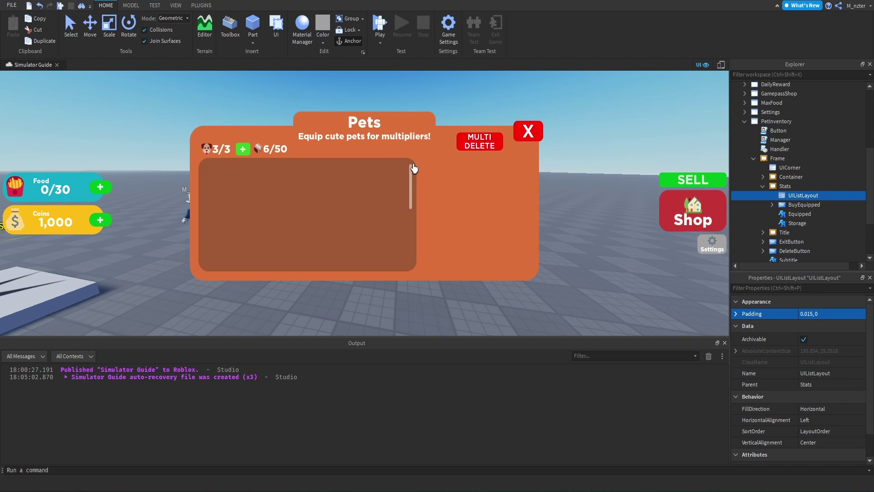
- Duplicate the BuyEquipped button and rename the copy BuyStorage
click(798, 212)
click(798, 206)
key(ctrl+d)
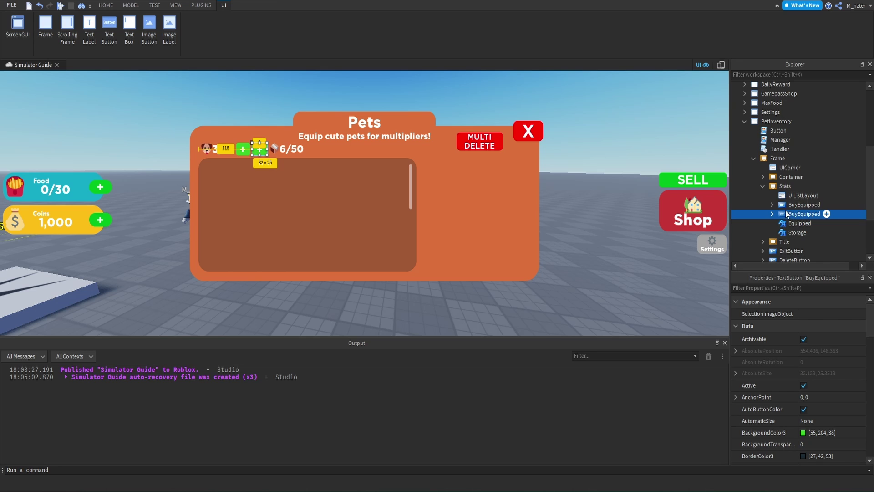
click(786, 214)
text(BuyStorage)
key(Return)
- Set the BuyStorage button's LayoutOrder to 3 so it follows the Storage label
click(774, 288)
text(la)
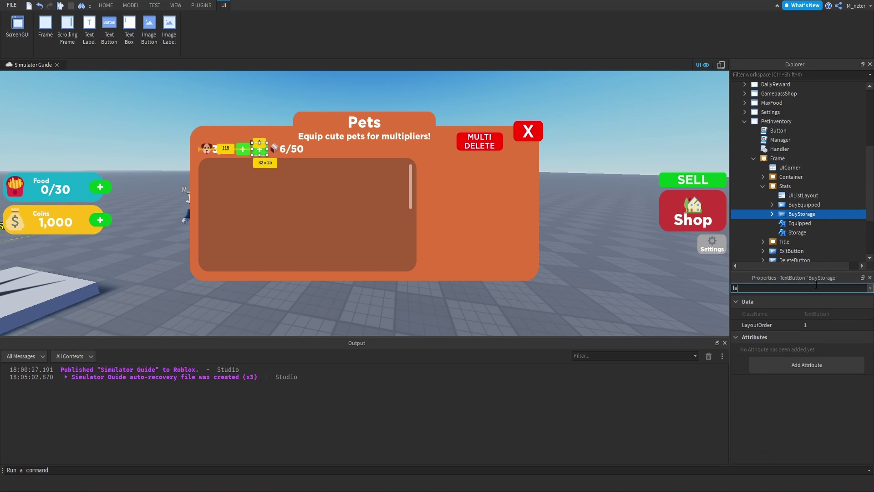
click(827, 325)
text(3)
key(Return)
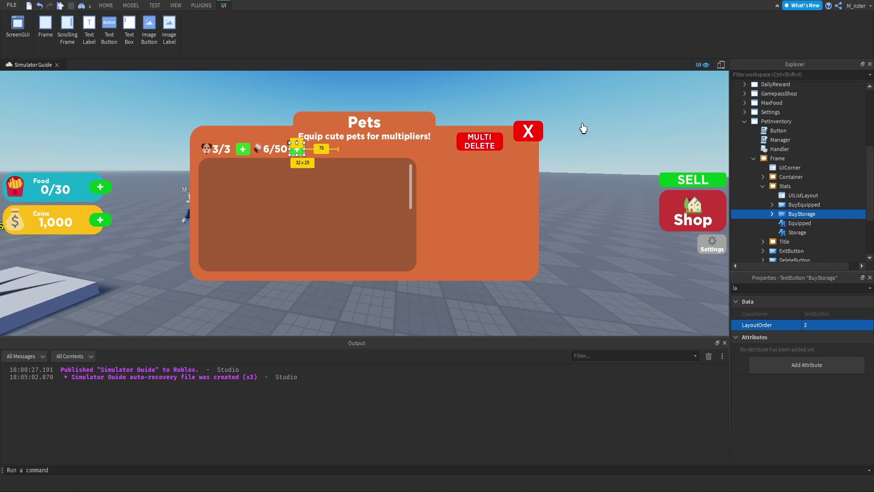
click(627, 140)
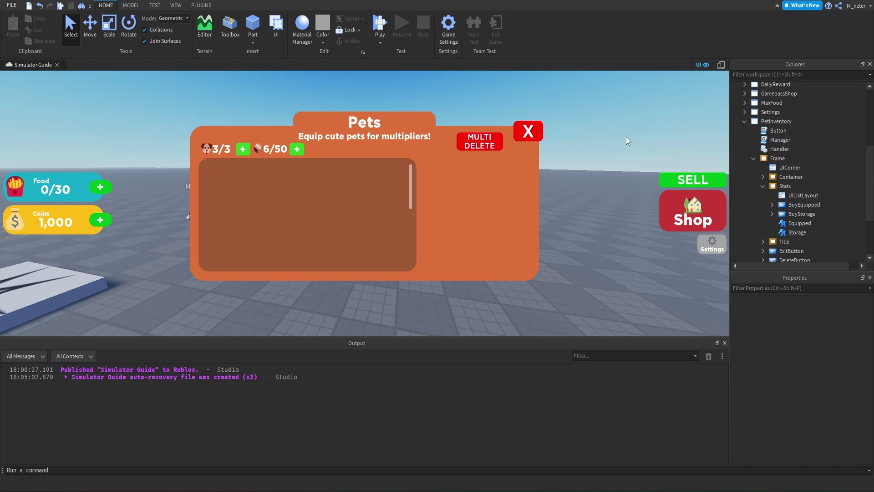
- Duplicate the Container frame of the pet inventory and rename the copy Info
click(763, 185)
click(773, 177)
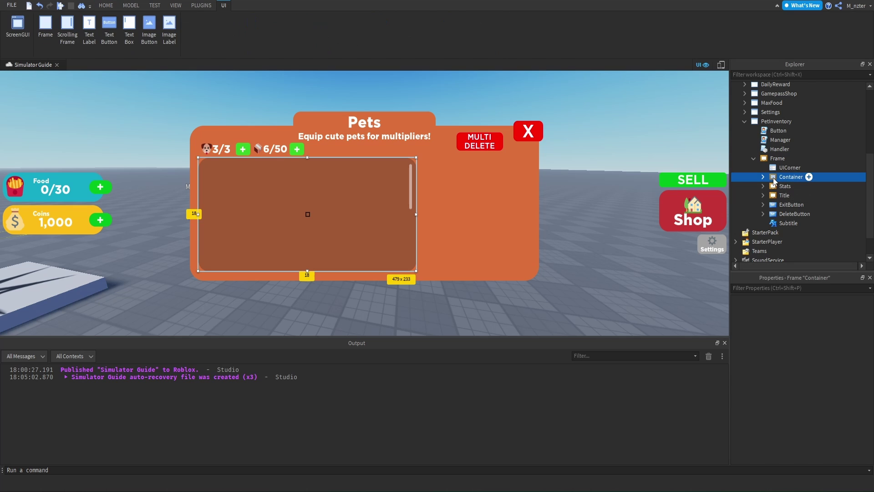
key(ctrl+d)
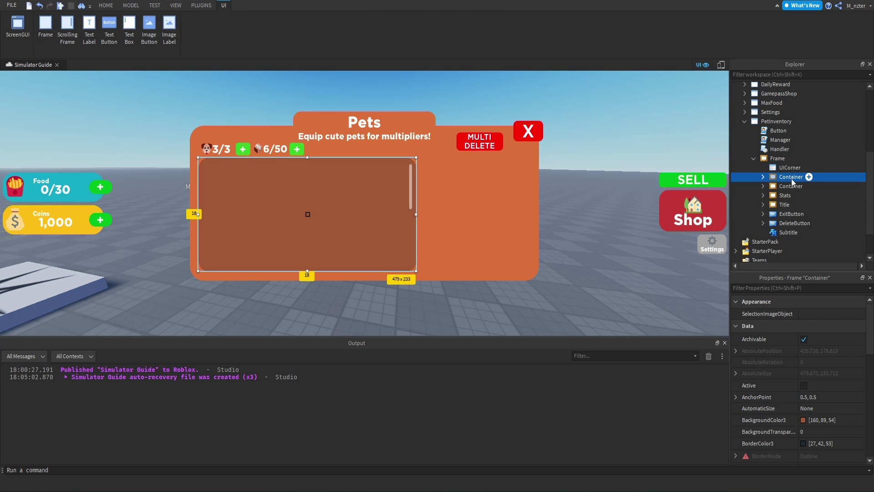
double_click(791, 179)
text(Info)
key(Return)
- Resize the Info frame to about 225 x 233 in the empty space beside Container, and widen Container to about 490
drag(417, 215, 529, 215)
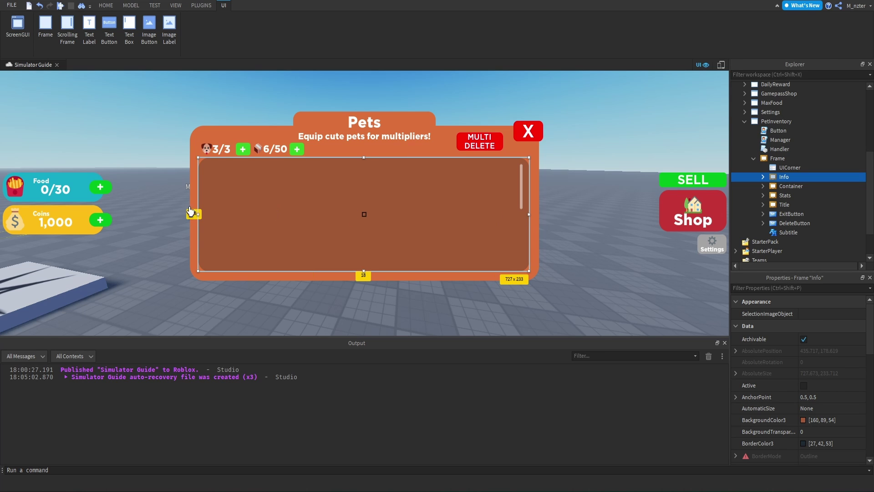
drag(193, 214, 428, 221)
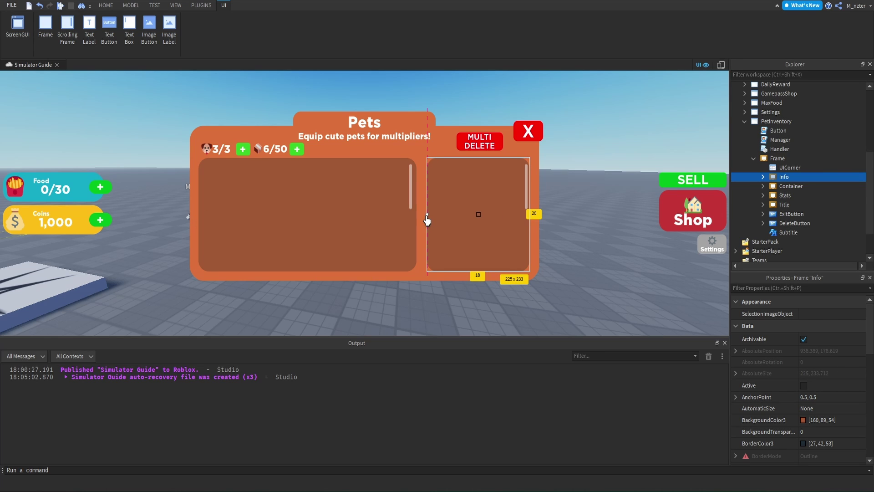
click(410, 216)
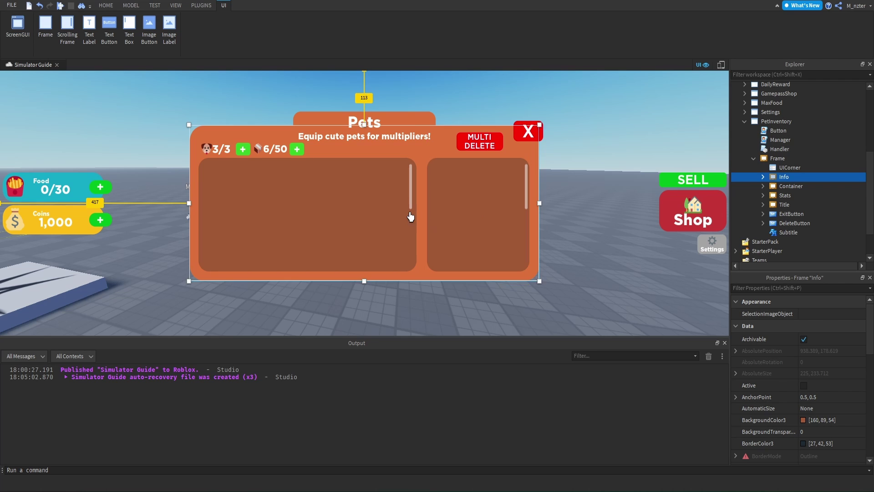
click(783, 186)
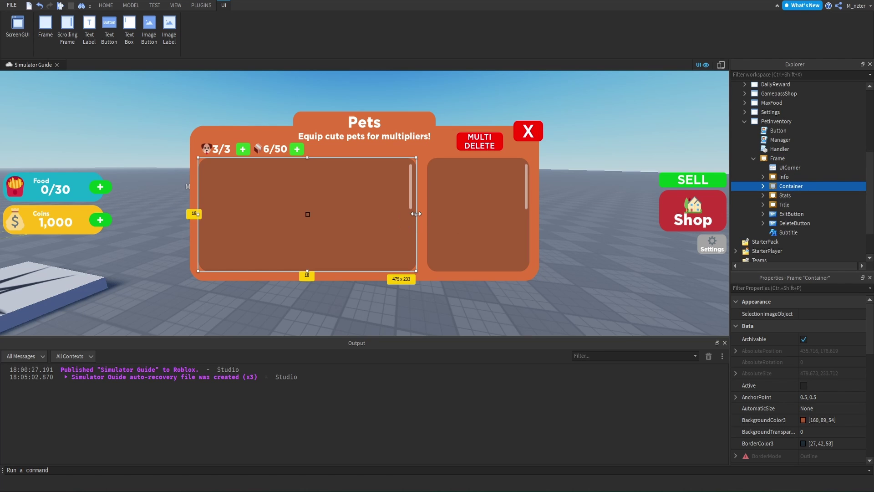
drag(416, 215, 422, 219)
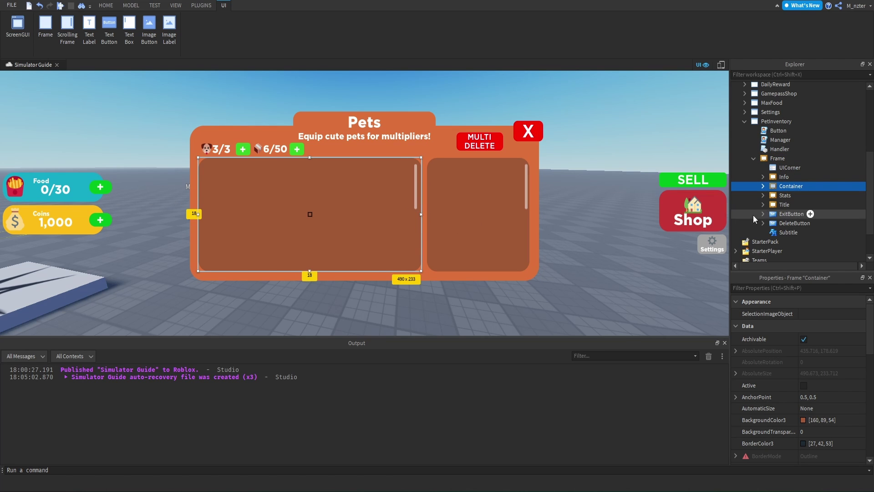
- Delete the nested Container from the Info frame, keeping its UICorner
click(780, 179)
click(764, 177)
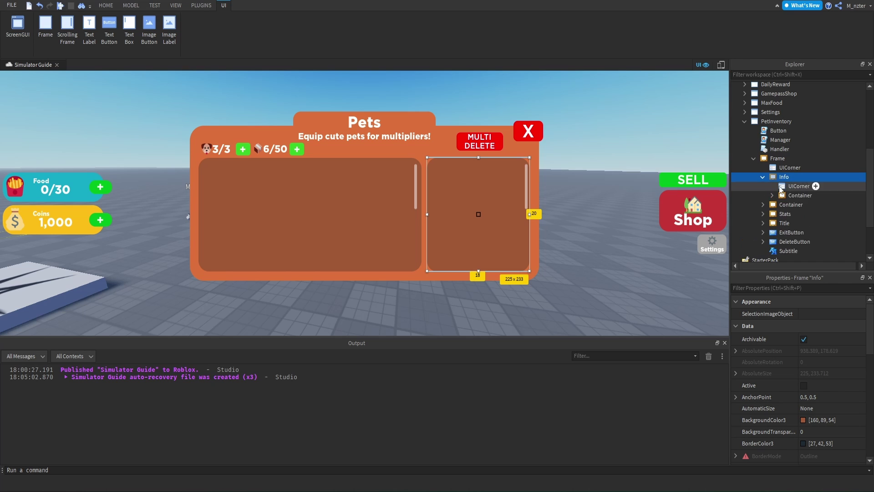
click(789, 195)
key(Delete)
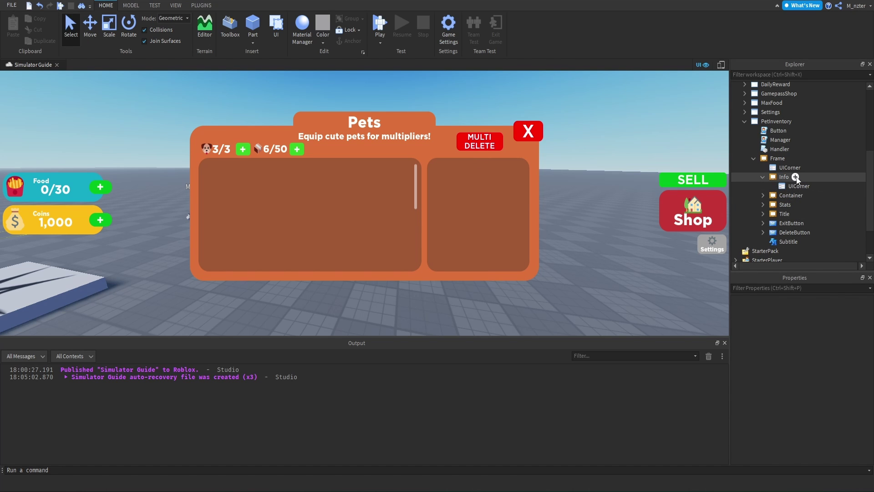
- Insert a new frame inside the Info frame and name it Delete
click(794, 177)
click(787, 200)
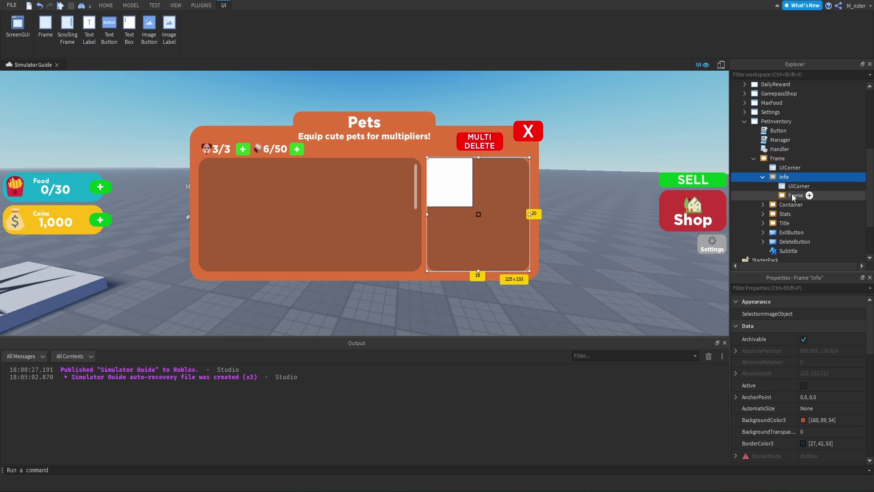
click(792, 196)
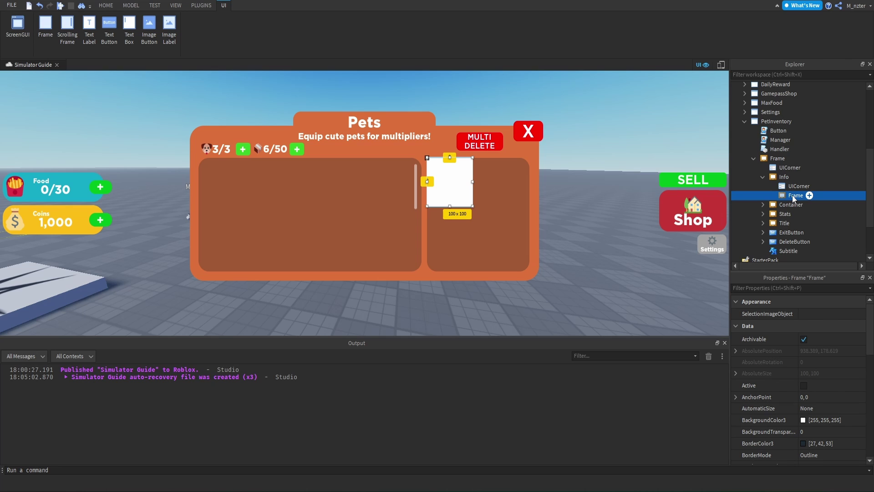
double_click(794, 196)
text(Multi)
key(BackSpace)
key(BackSpace)
key(BackSpace)
key(BackSpace)
key(BackSpace)
text(Delete)
key(Return)
- Set the Delete frame's size to {0.9, 0},{0.9, 0}
click(785, 288)
text(size)
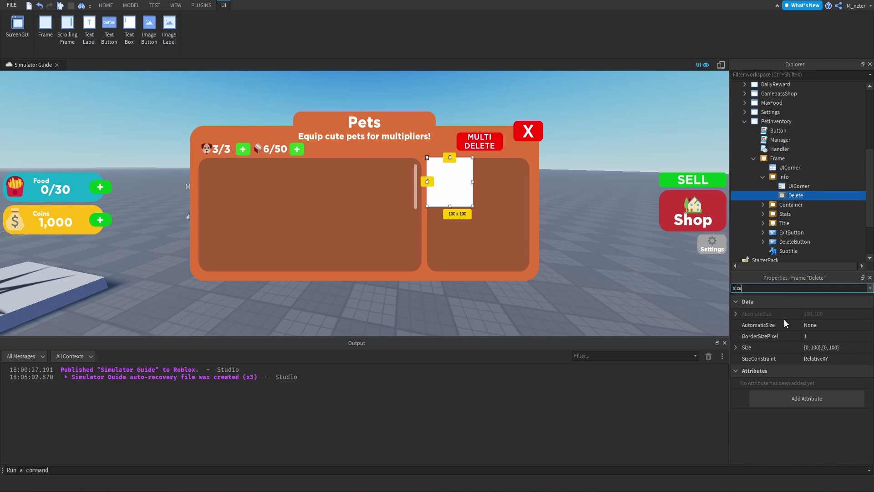
click(822, 347)
text(1,)
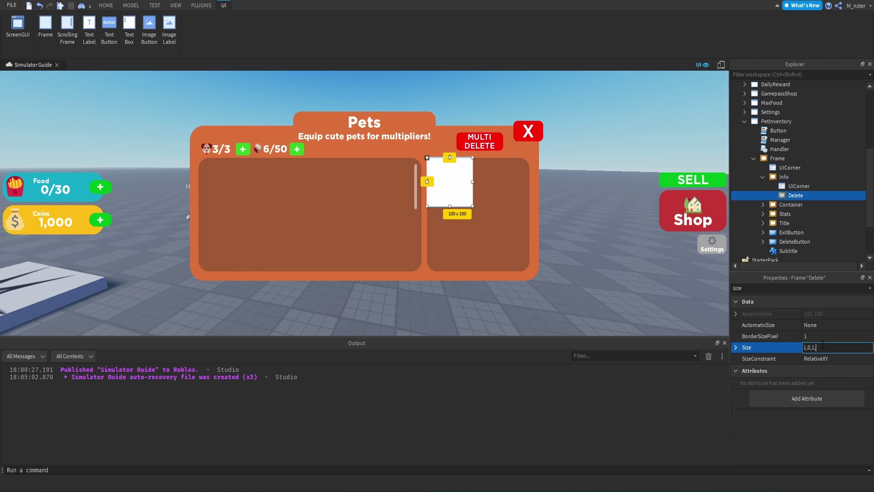
text( 0},{1, 0)
key(Return)
click(822, 349)
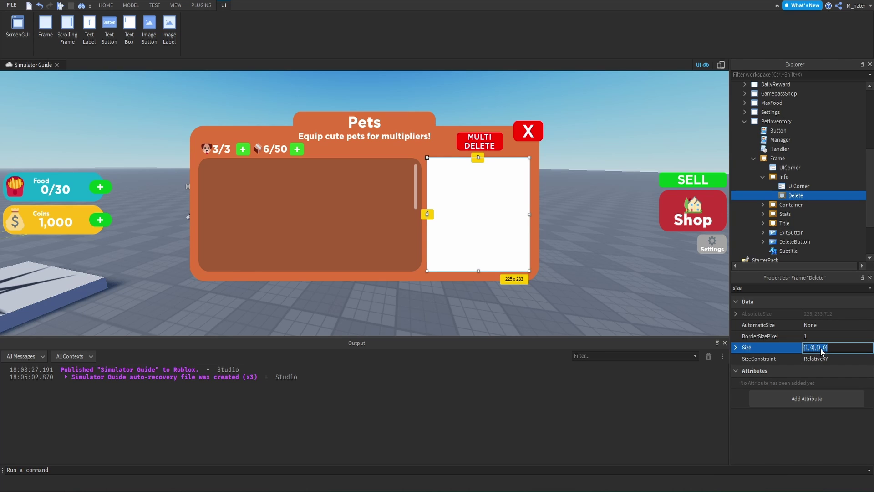
text(.9)
key(Return)
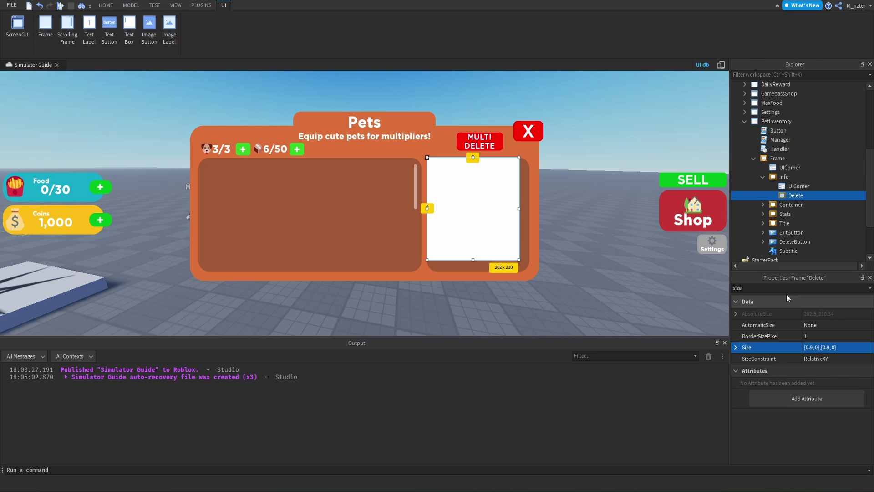
- Centre the Delete frame within Info using AnchorPoint 0.5, 0.5 and Position {0.5, 0},{0.5, 0}
click(786, 288)
text(po)
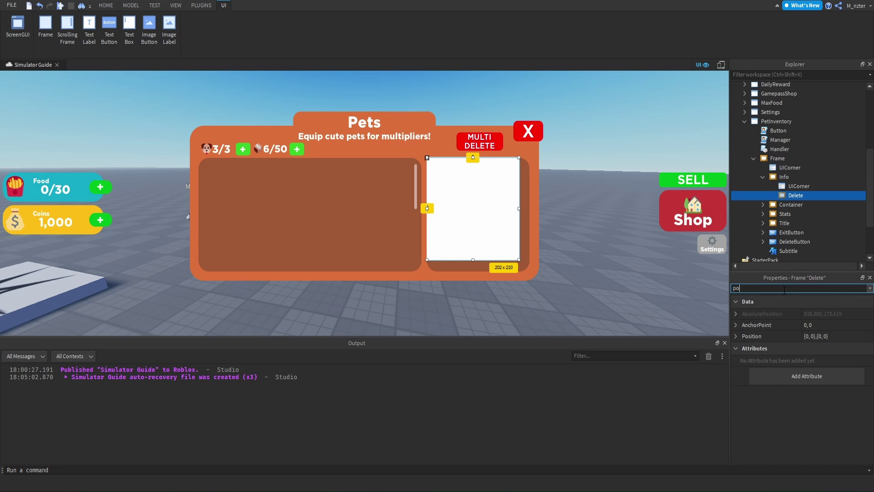
click(814, 326)
text(.5,.5)
key(Return)
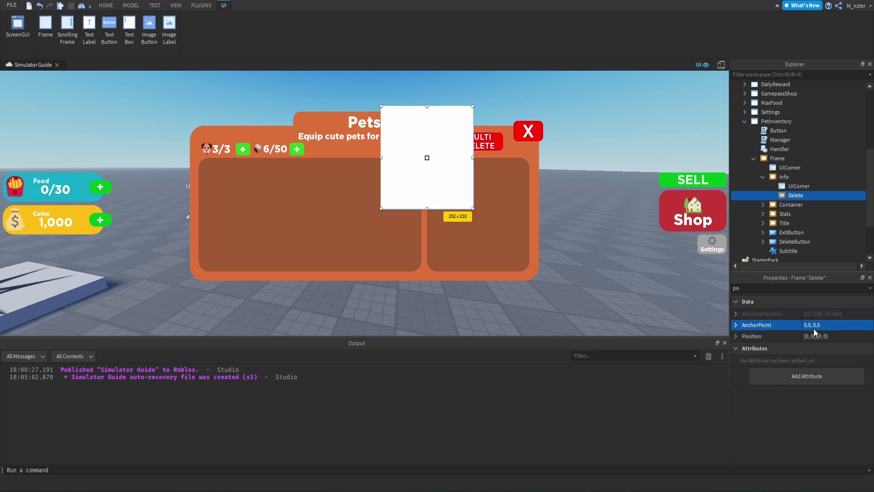
click(827, 336)
text(.5, 0},{0.5, 0)
key(Return)
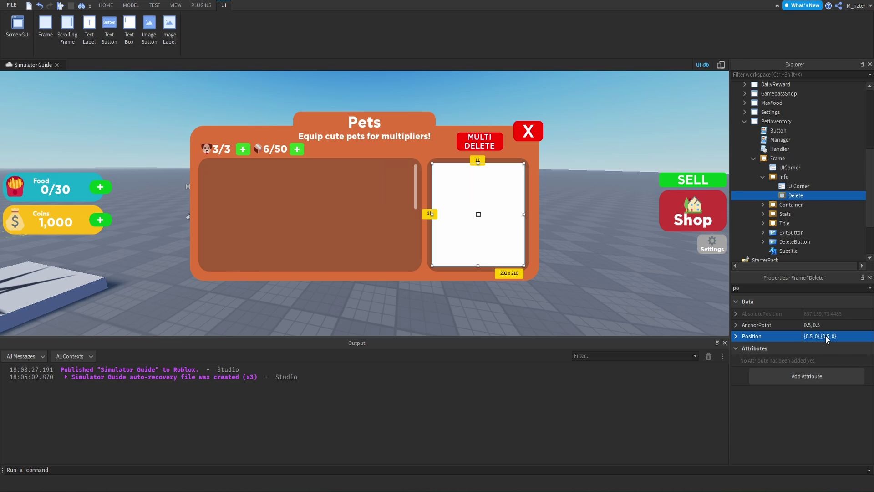
- Make the Delete frame's background fully transparent by setting its BackgroundTransparency to 1
click(747, 288)
text(bac)
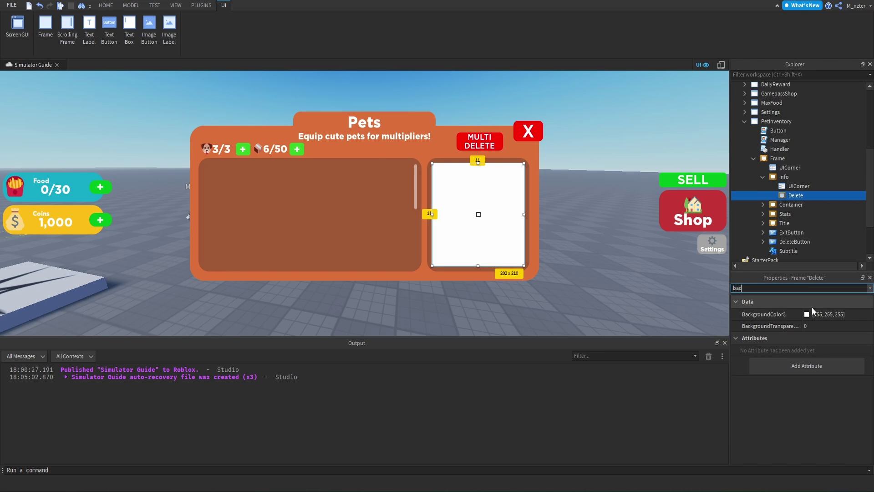
click(816, 326)
text(1)
key(Return)
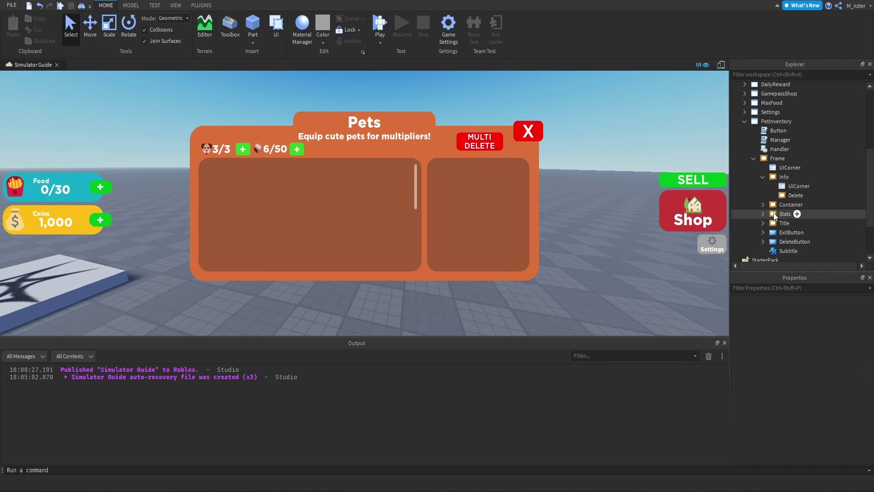
- Place a duplicate of the Subtitle label inside the Delete frame and rename it Title
click(785, 241)
click(787, 251)
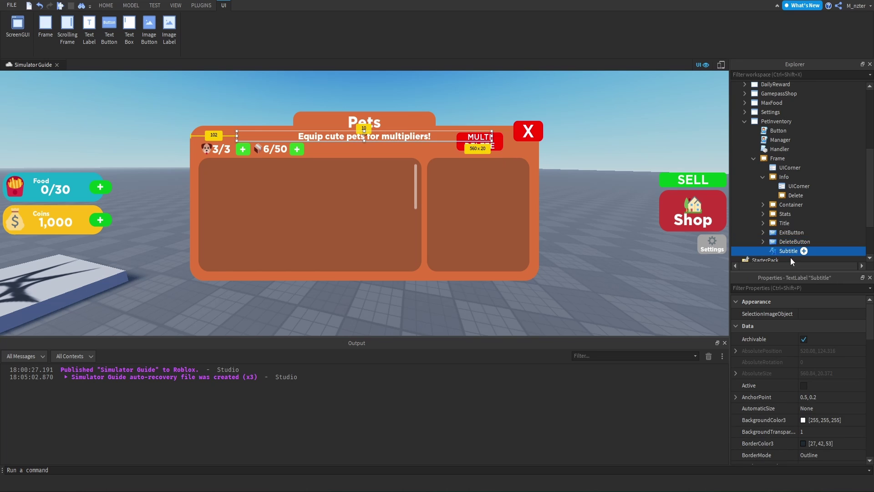
key(ctrl+d)
drag(790, 258, 796, 193)
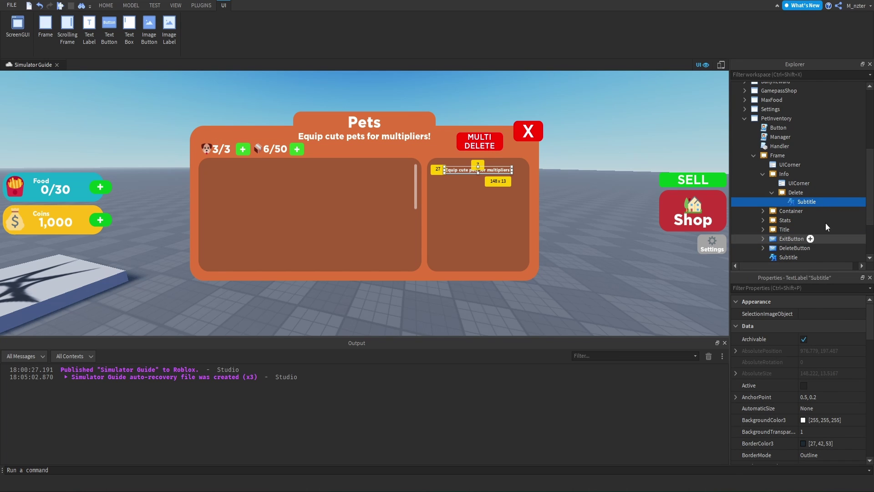
double_click(809, 201)
text(Title)
key(Return)
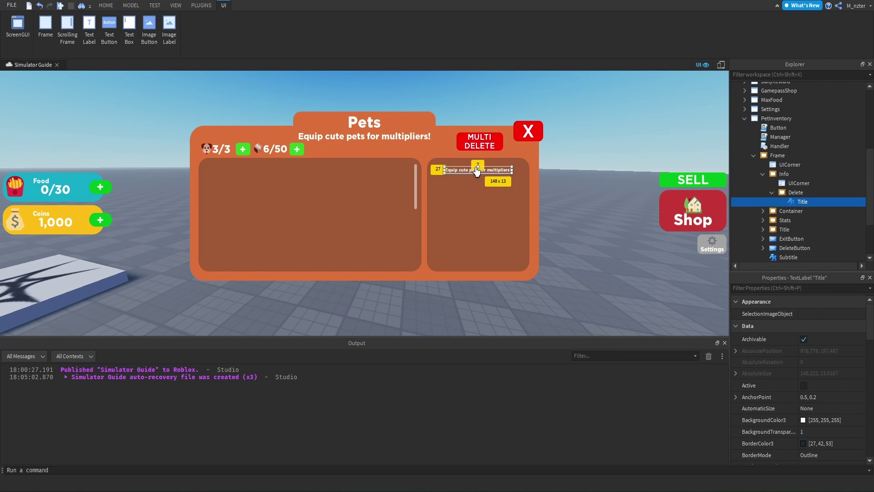
- Enlarge the Title label inside the Delete frame to about 148 x 44 pixels and set its text to "Multi Delete"
mouse_move(477, 173)
mouse_down()
mouse_move(478, 187)
mouse_move(480, 167)
mouse_up()
click(781, 288)
text(text)
click(832, 338)
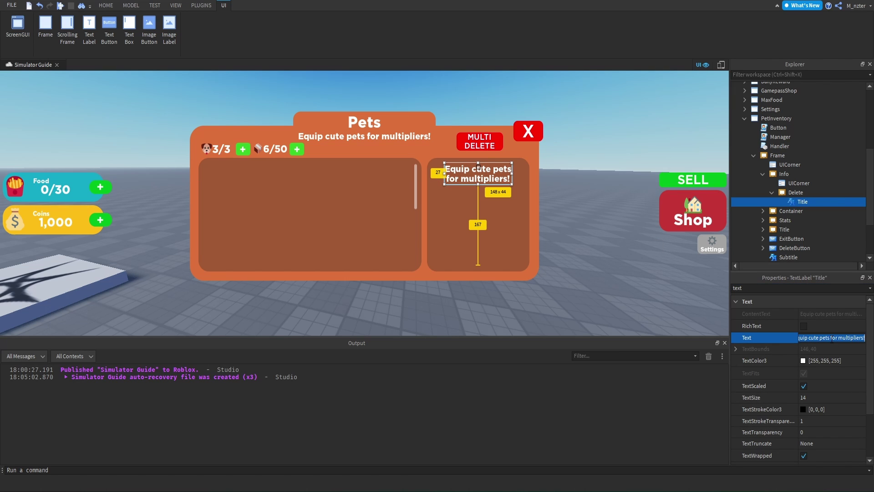
text(M)
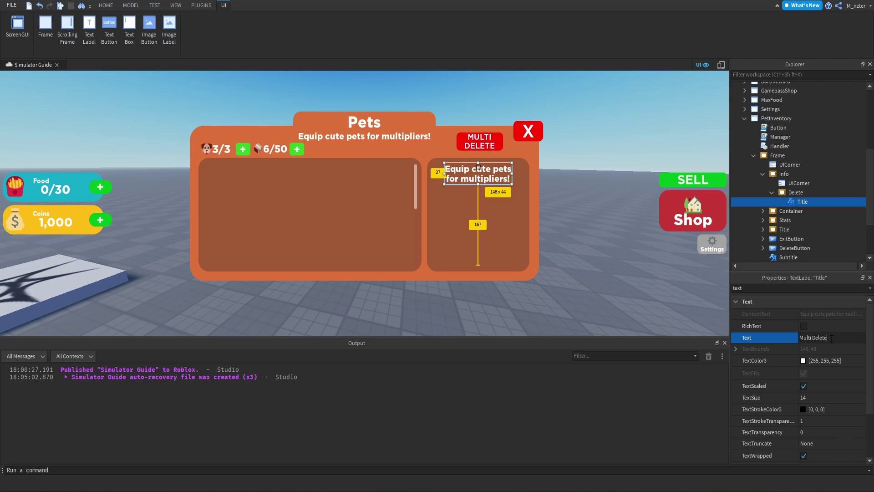
text(ulti Delete)
key(Return)
- Duplicate the Title label, size the copy to about 148 x 67 pixels beneath the original and rename it Description
key(ctrl+d)
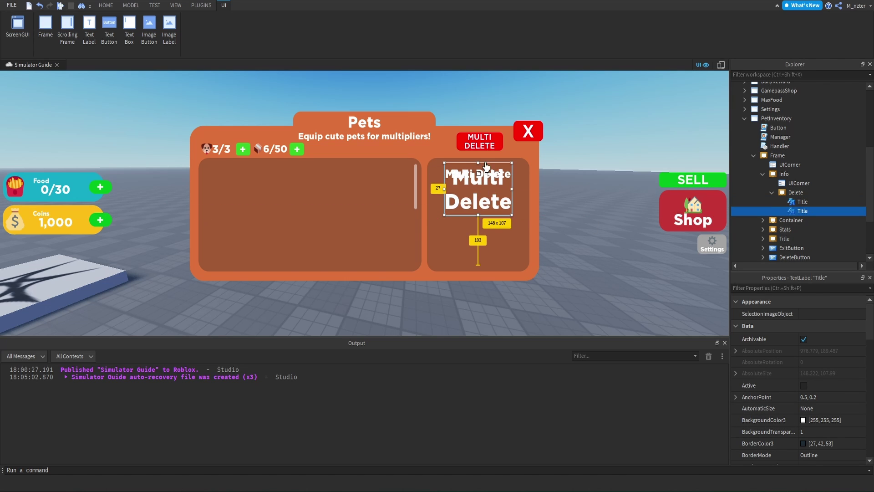
drag(478, 163, 480, 184)
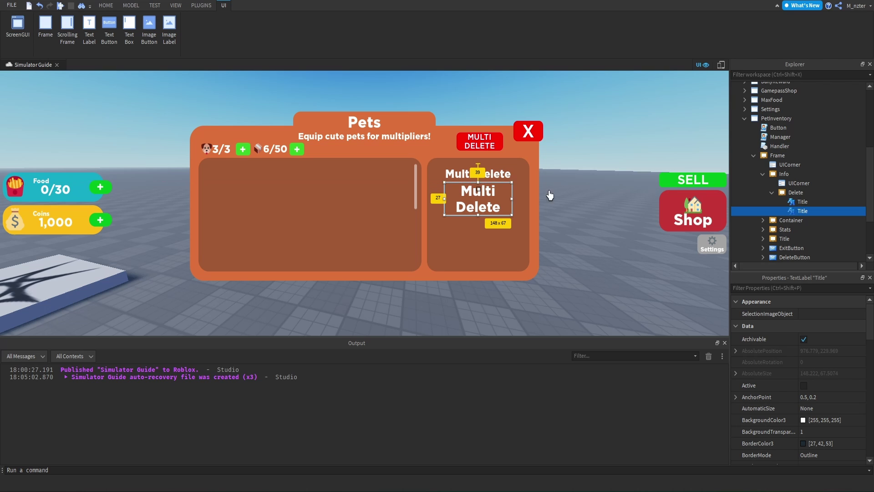
double_click(800, 211)
text(Description)
key(Return)
- Set the Description label's text to "Click on the pets you would like to delete and click confirm!"
scroll(800, 214, down, 1)
click(780, 288)
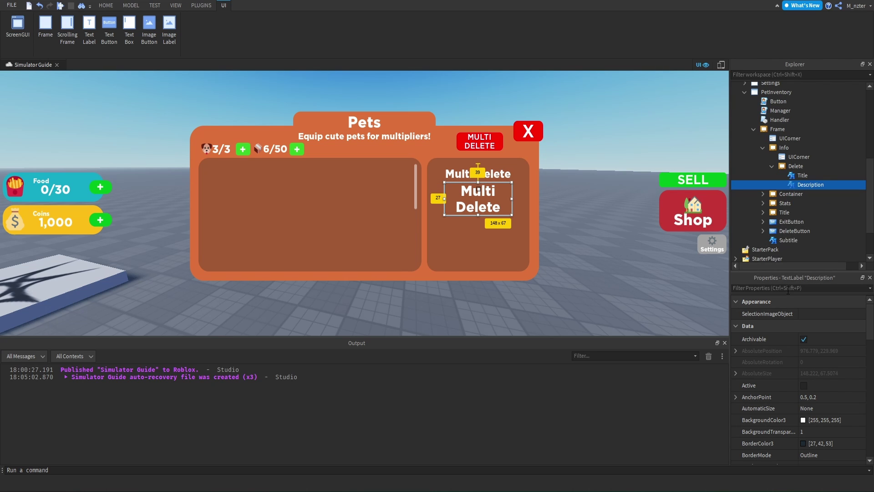
text(text)
click(831, 337)
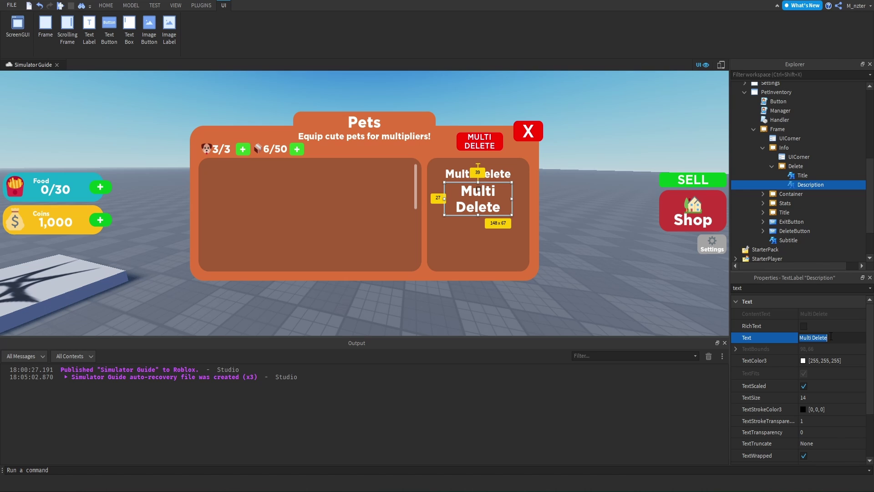
text(Click on the pets you would like to delete and click confirm!)
key(Return)
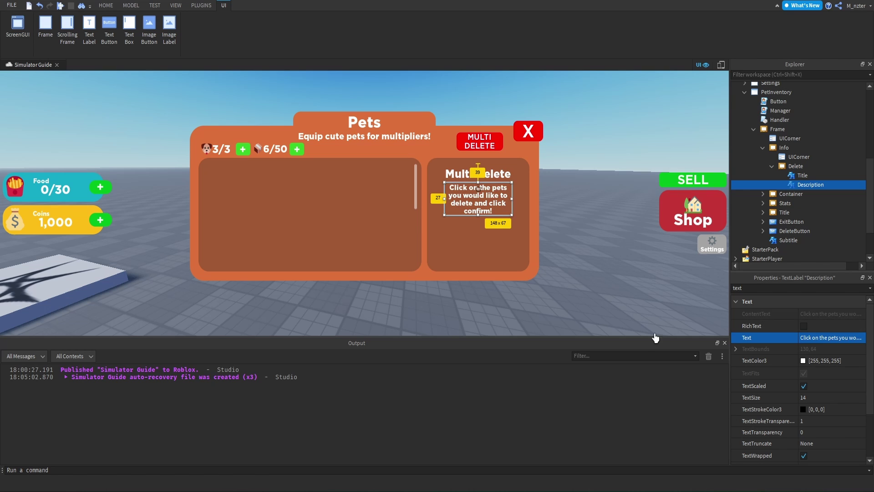
- Enlarge the Description label to about 195 x 77 pixels and centre it horizontally with Position {0.5, 0},{0.262, 0}
drag(444, 199, 435, 204)
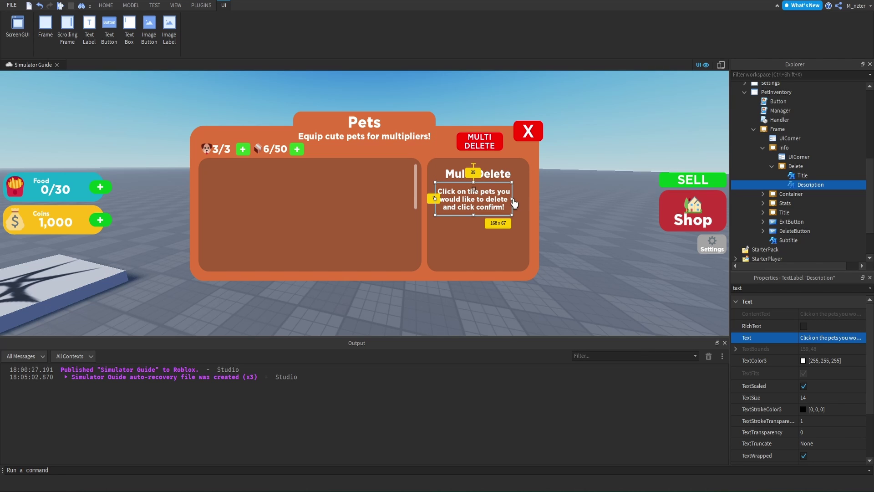
drag(512, 198, 524, 199)
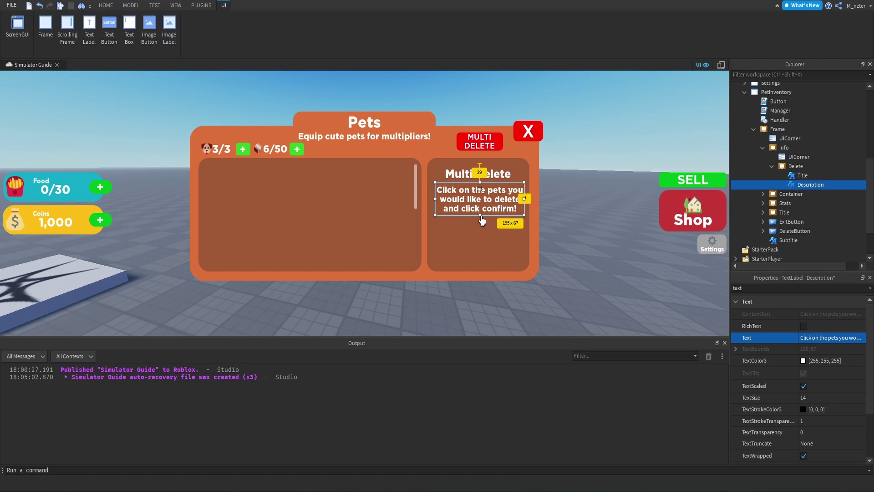
drag(480, 216, 481, 221)
click(769, 287)
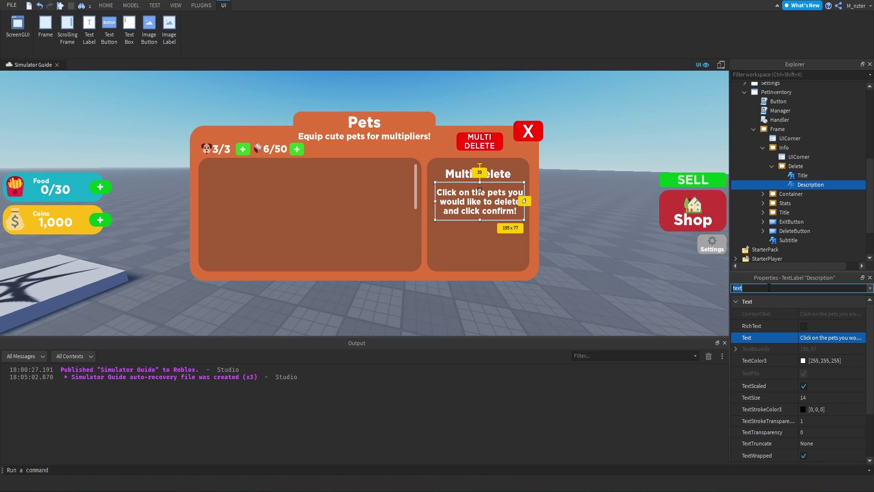
text(po)
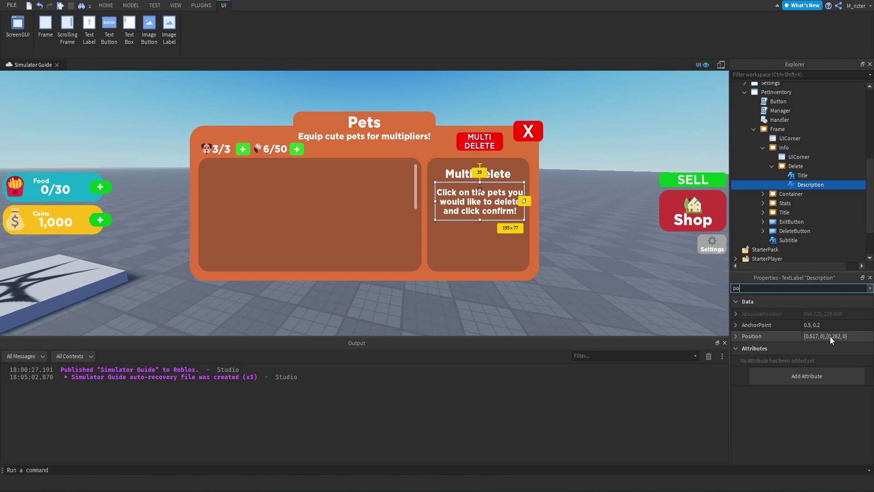
double_click(814, 336)
text(5)
key(Return)
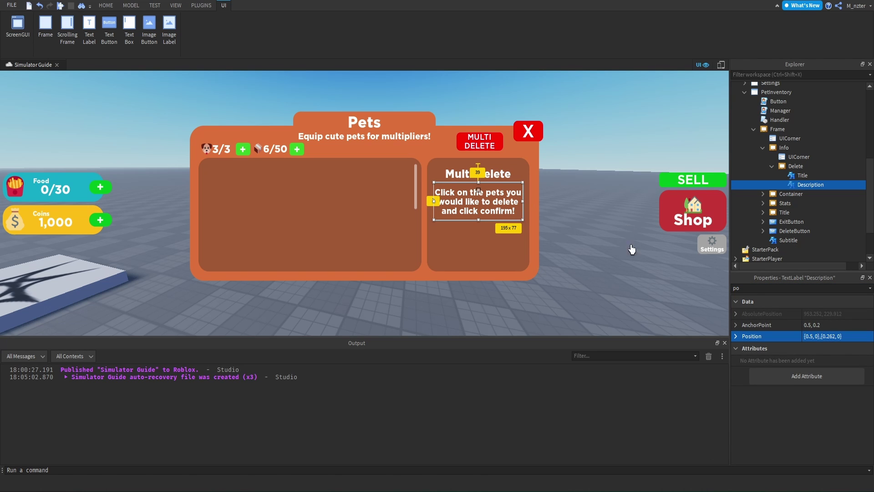
click(613, 149)
- Duplicate the Description label and rename the copy Selected
click(810, 185)
key(ctrl+d)
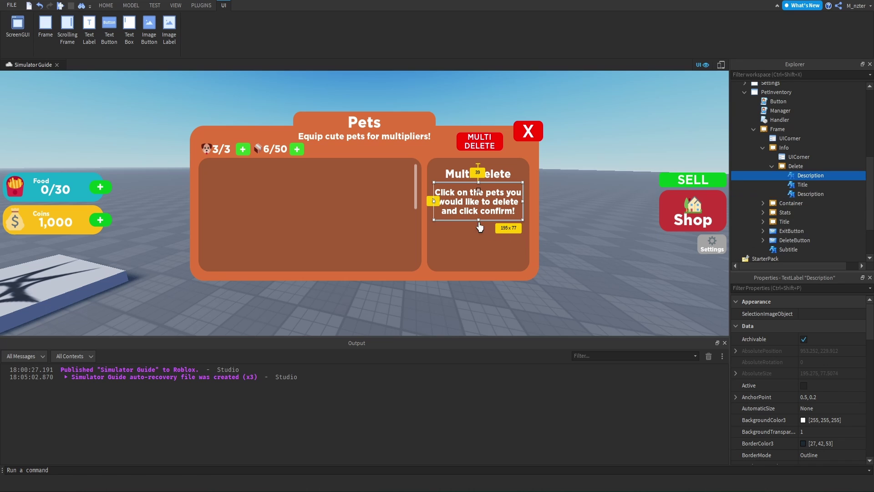
drag(479, 221, 479, 244)
key(ctrl+z)
double_click(813, 177)
text(Selected)
key(Return)
- Resize the Selected label to about 195 x 33 pixels beneath the description and set its text to "Pets Selected: 3"
drag(478, 220, 479, 232)
drag(479, 182, 478, 226)
click(797, 288)
text(text)
click(829, 337)
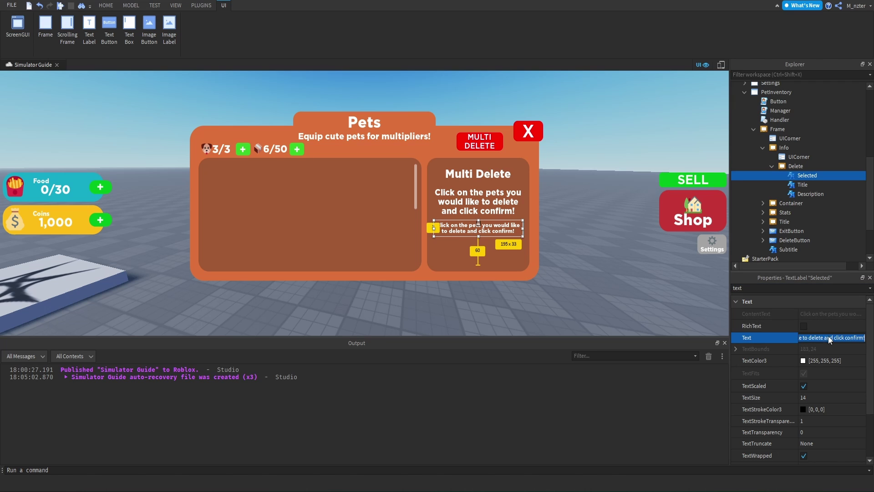
text(Pets Selected: 3)
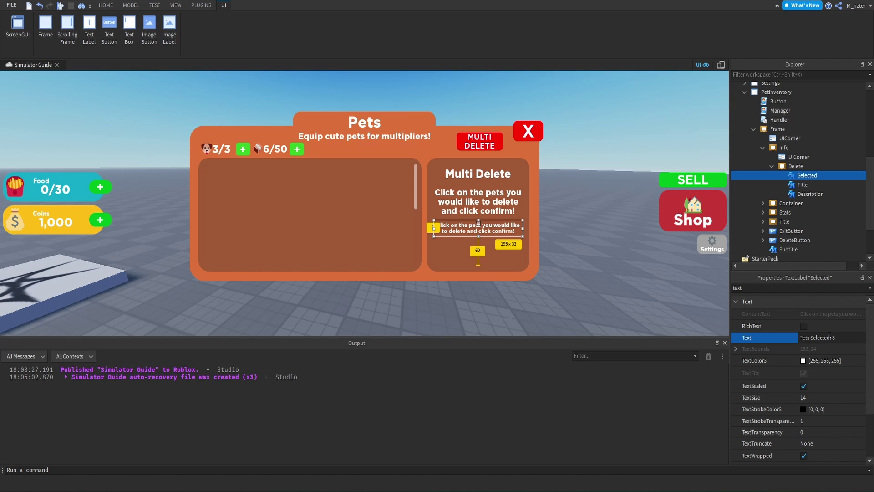
key(Return)
- Set the Selected label's text colour to bright green [85, 255, 0]
click(807, 360)
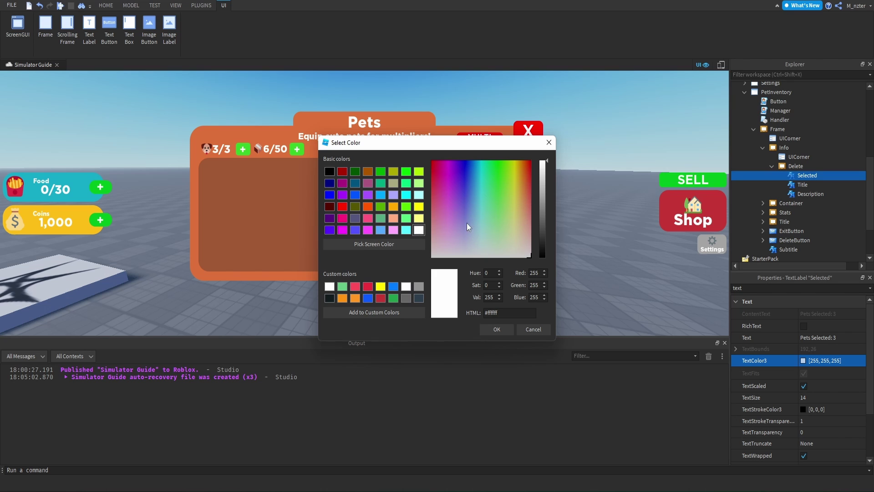
click(407, 207)
click(496, 329)
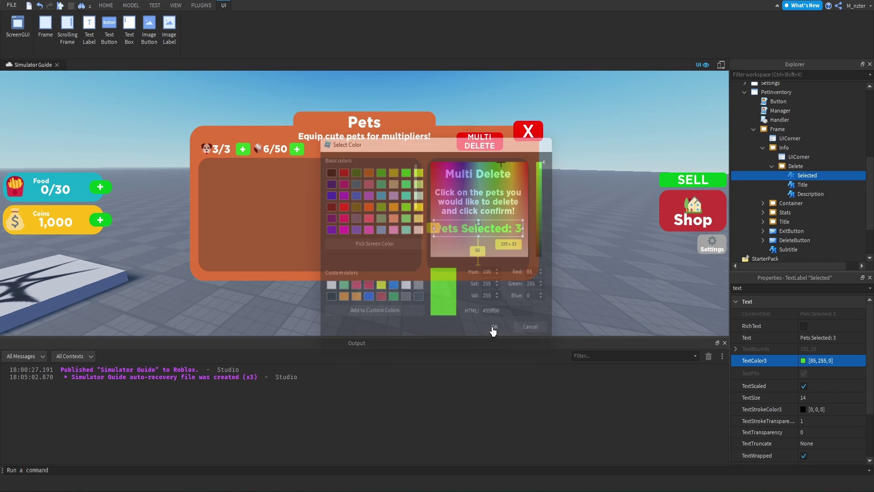
- Place a duplicate of ExitButton inside the Delete frame and stretch it to about 172 x 43 pixels beneath the Selected label
click(786, 233)
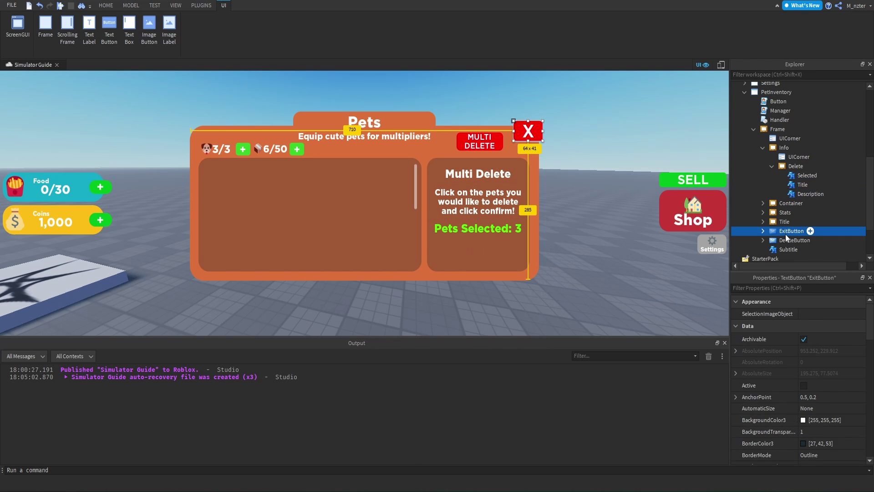
key(ctrl+d)
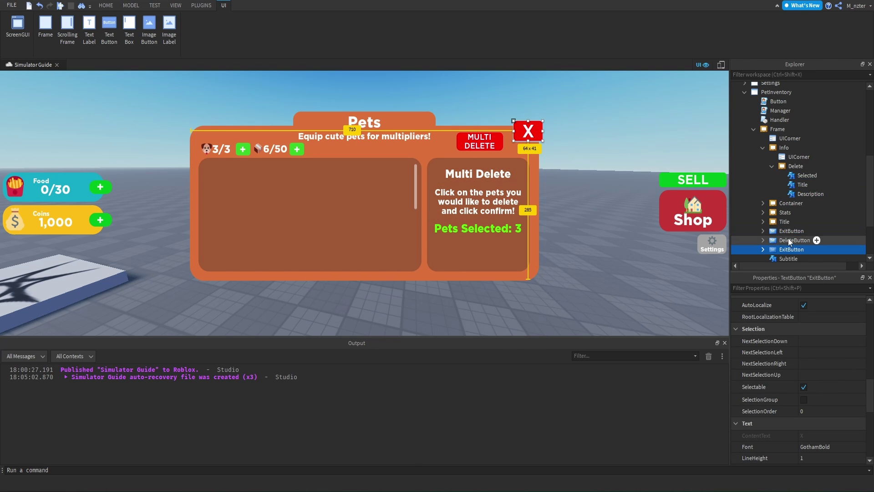
drag(790, 249, 809, 172)
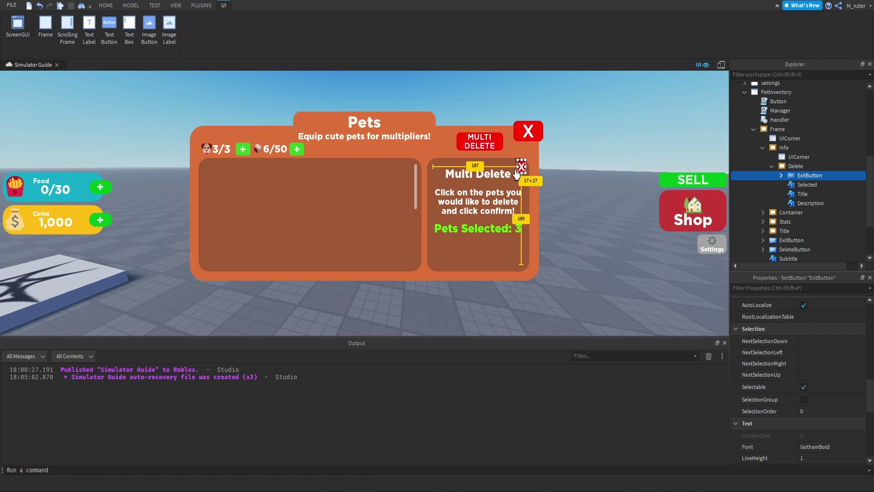
drag(517, 175, 438, 265)
drag(523, 169, 516, 244)
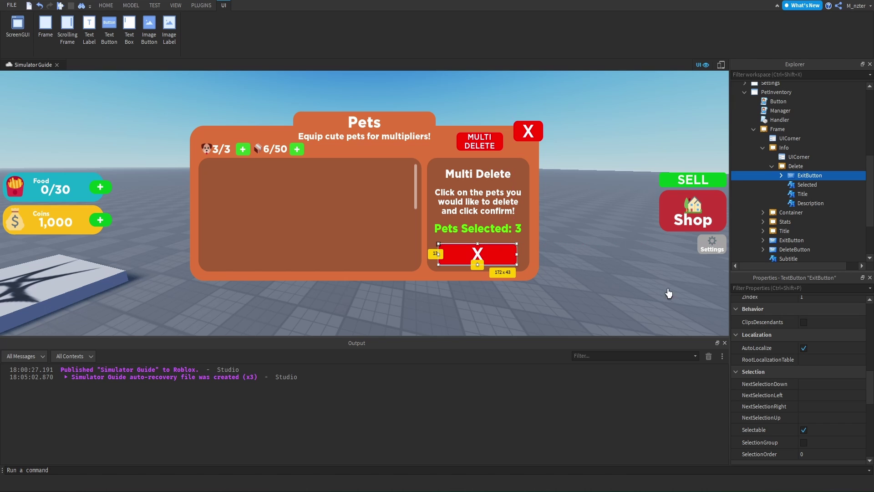
- Centre the copied button horizontally in the Delete frame using AnchorPoint 0.5, 0 and Position {0.5, 0},{0.787, 0}
click(795, 289)
text(po)
click(818, 324)
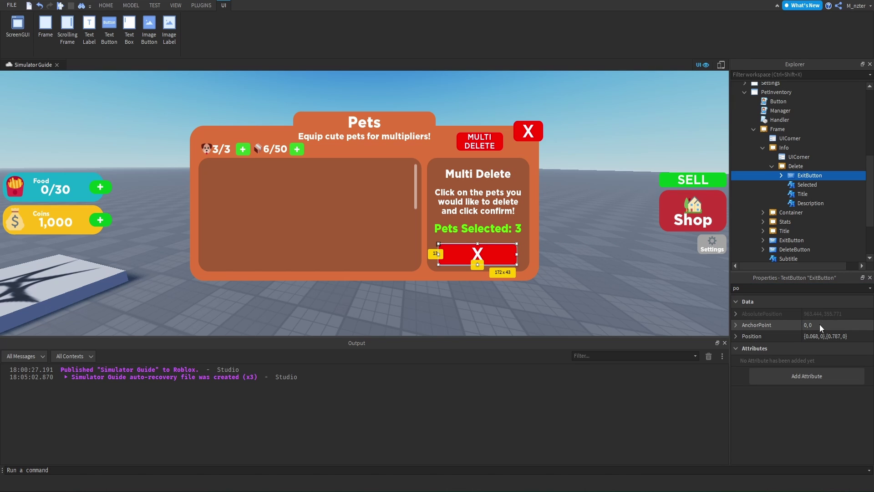
key(Return)
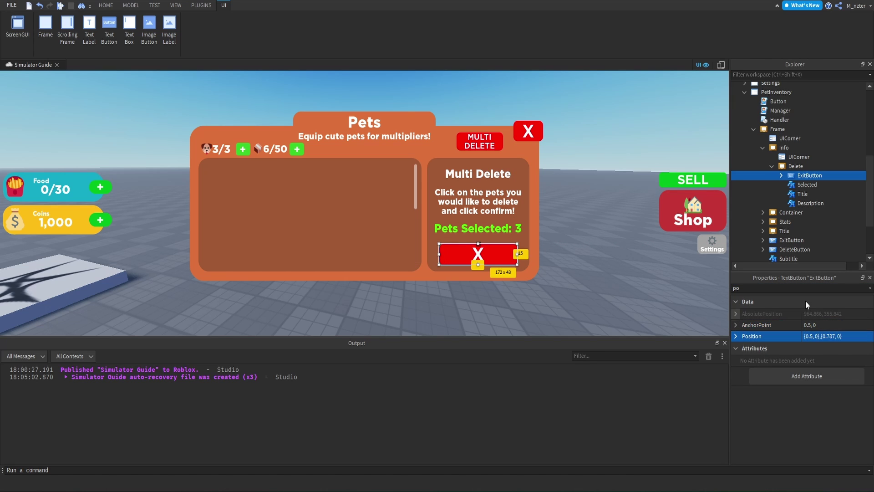
- Set the text of the copied button in the Delete frame to "Confirm"
click(804, 291)
text(text)
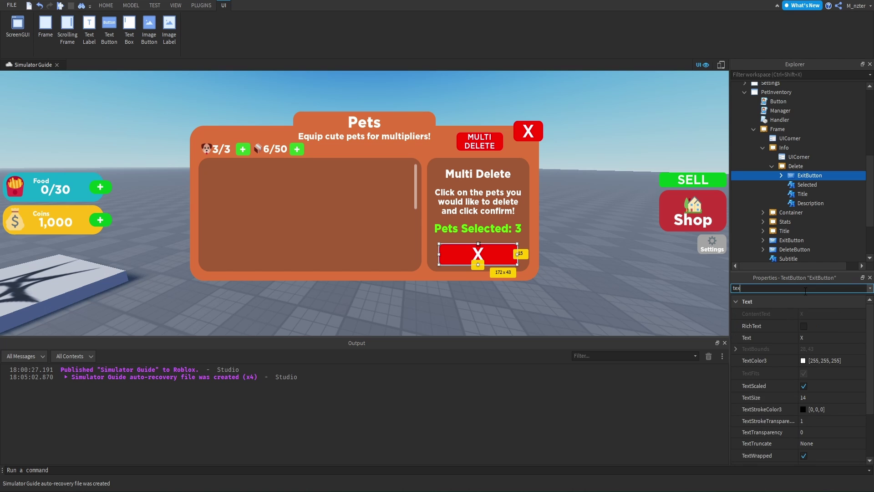
click(826, 337)
text(Confirm)
key(Return)
- Try a bright green [85, 255, 0] background on the Confirm button
click(804, 289)
text(ba)
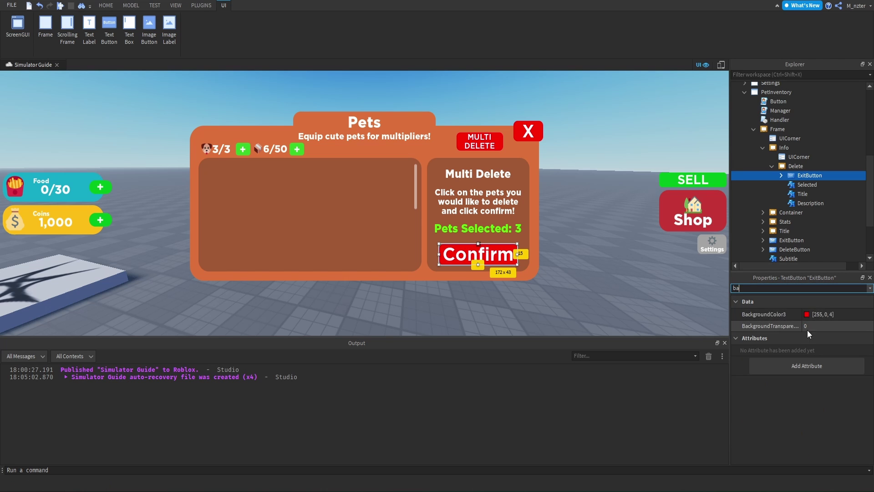
click(807, 315)
click(404, 207)
click(497, 329)
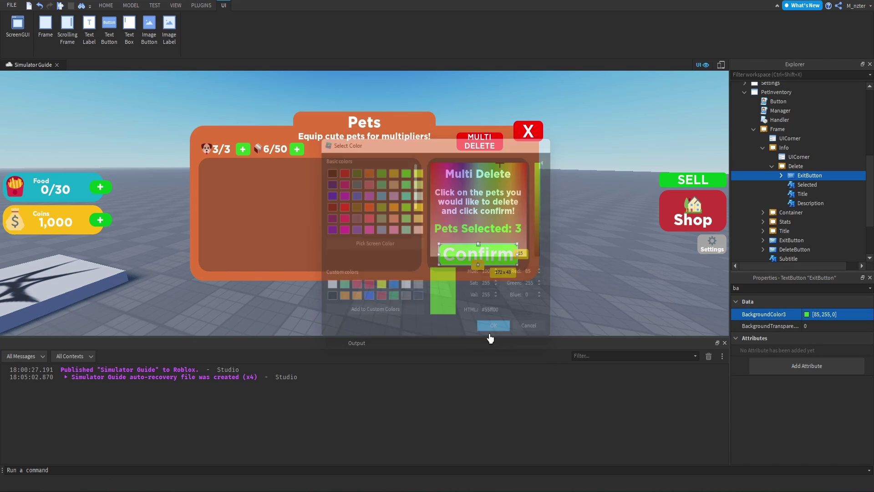
click(630, 141)
- Set the Confirm button's background to [55, 204, 38] by sampling the green of the plus button in the stats row
click(810, 175)
click(802, 288)
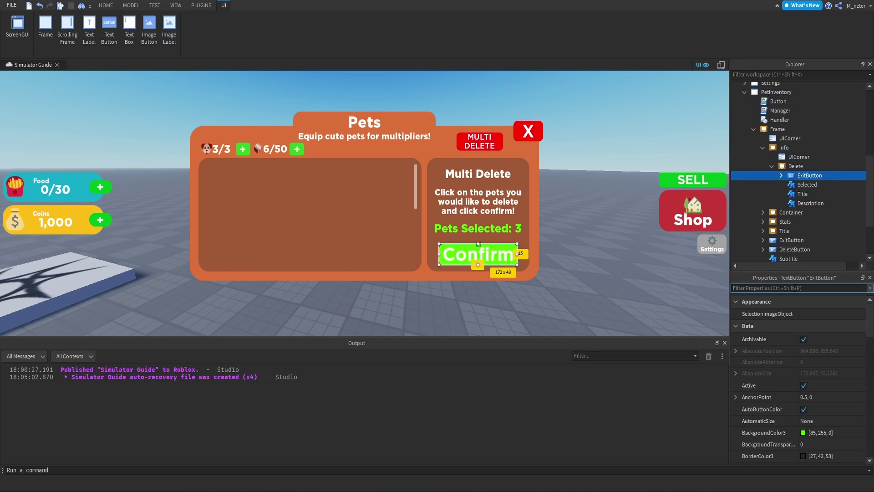
text(bac)
click(749, 314)
click(418, 244)
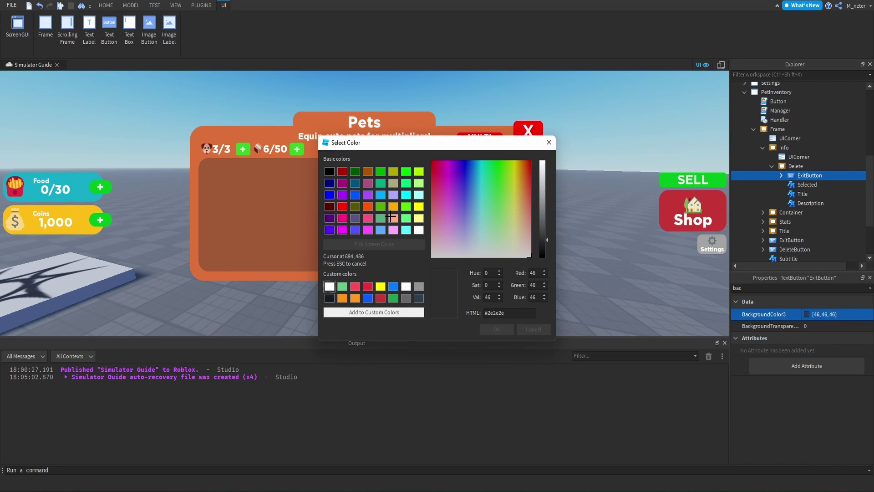
click(293, 151)
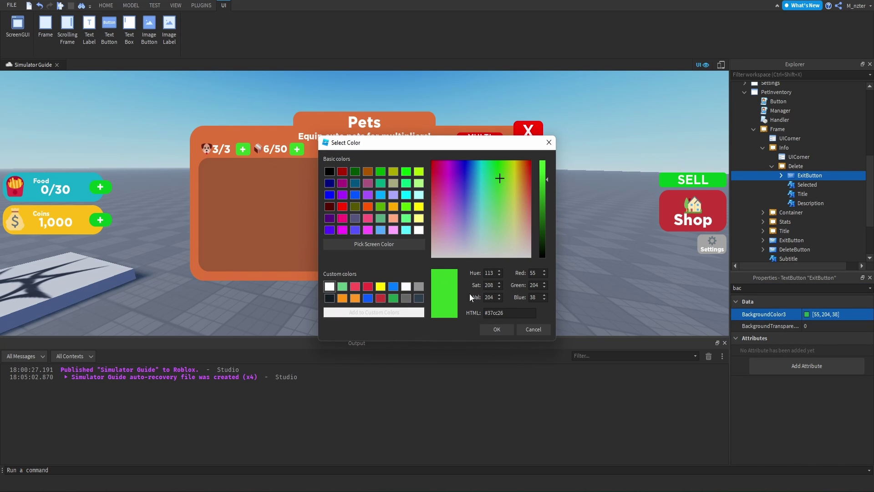
click(495, 330)
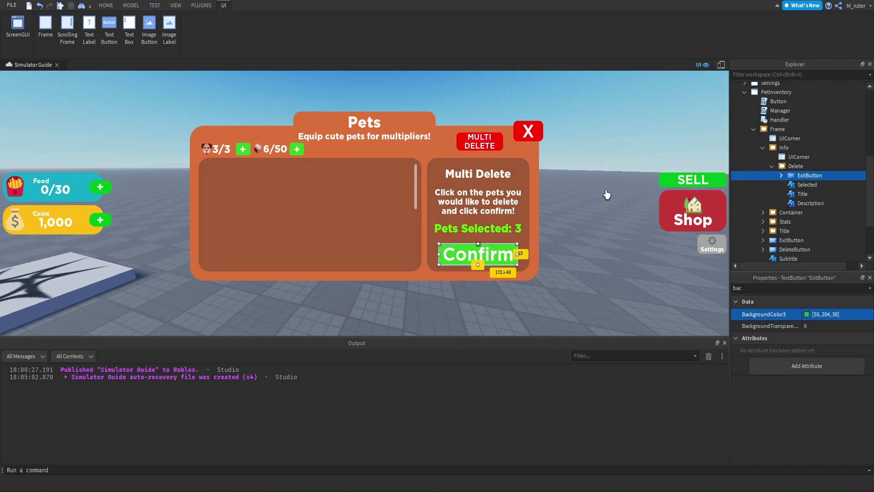
- Rename the copied ExitButton in the Delete frame as ConfirmButton and collapse the frame's contents
double_click(806, 176)
text(ConfirmButton)
click(772, 165)
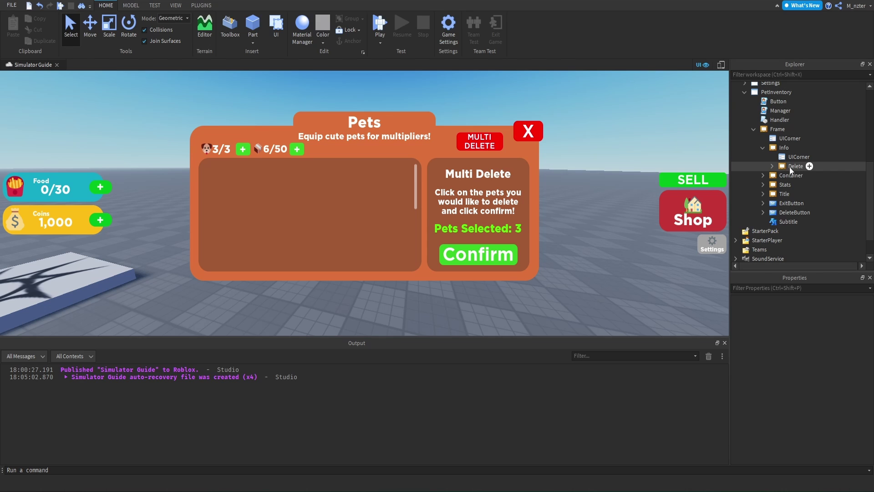
- Duplicate the Delete frame inside Info and rename the copy Pet
click(790, 166)
key(ctrl+d)
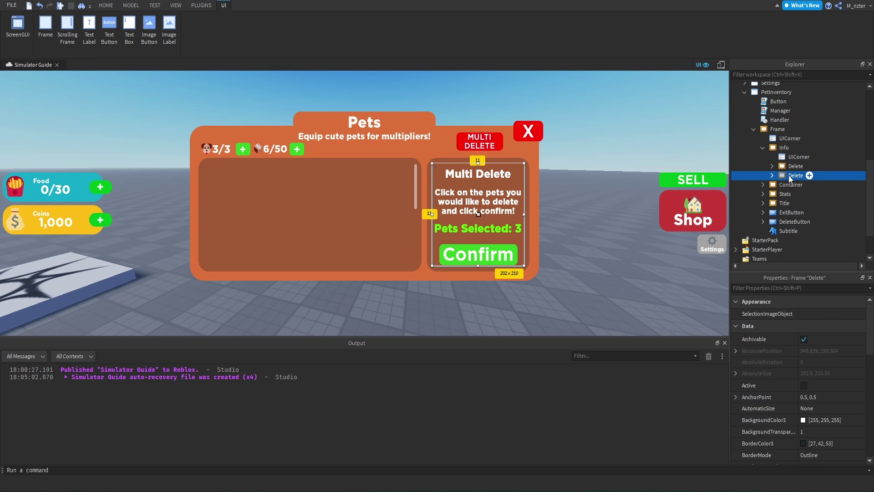
double_click(795, 175)
text(Pet)
key(Return)
- Hide the Delete frame by turning off its Visible property
click(796, 166)
click(797, 288)
text(v)
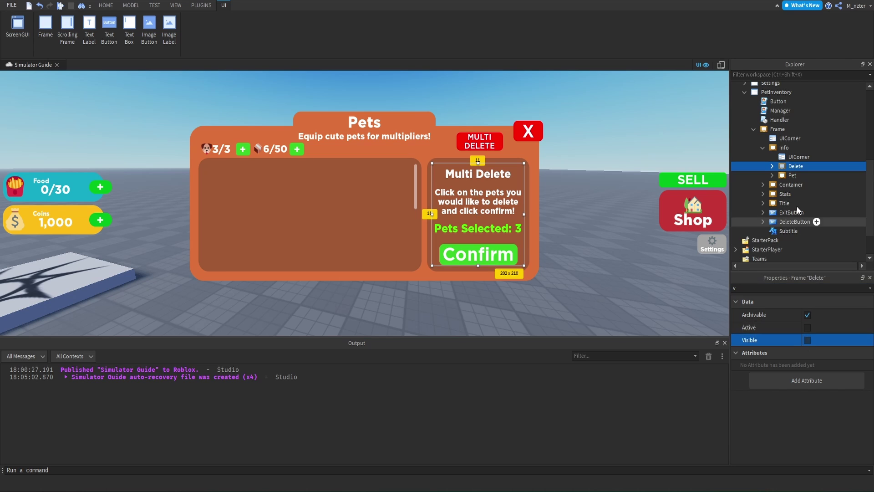
- Rename the Pet frame's ConfirmButton as EquipButton and set its text to Equip
click(792, 175)
click(772, 175)
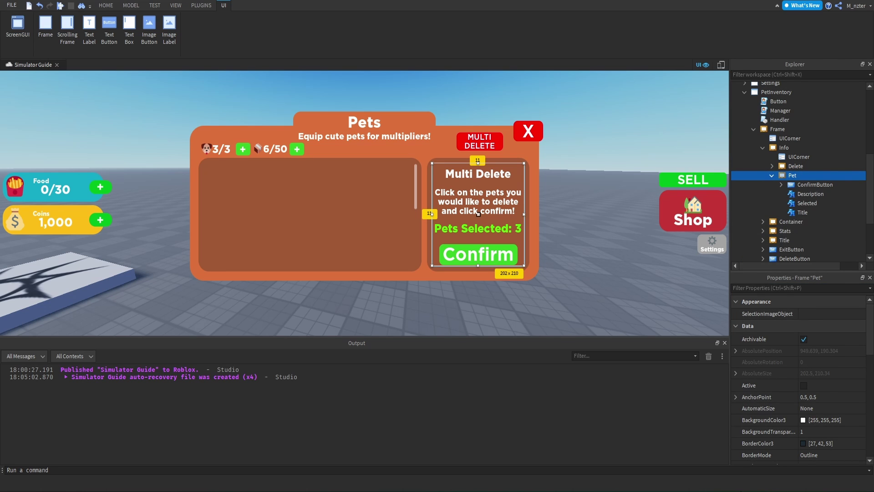
double_click(816, 185)
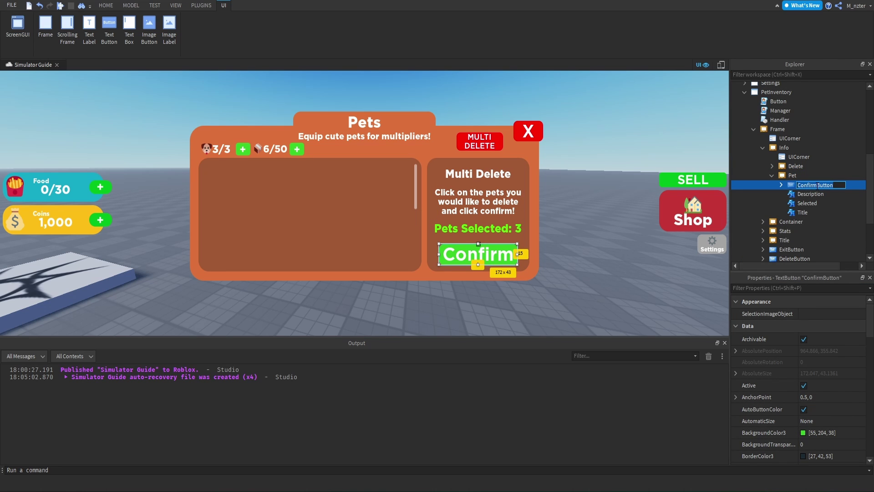
text(EquipButton)
key(Return)
key(ctrl+shift+p)
text(text)
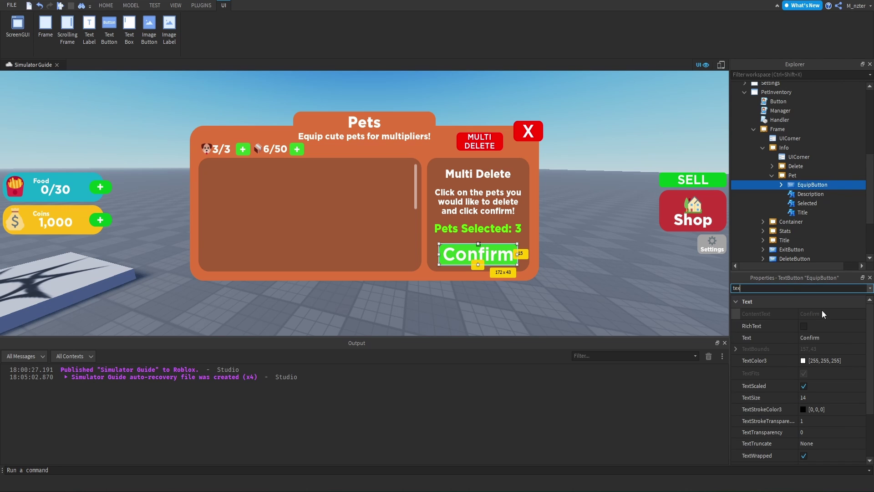
click(831, 337)
text(Equip)
key(Return)
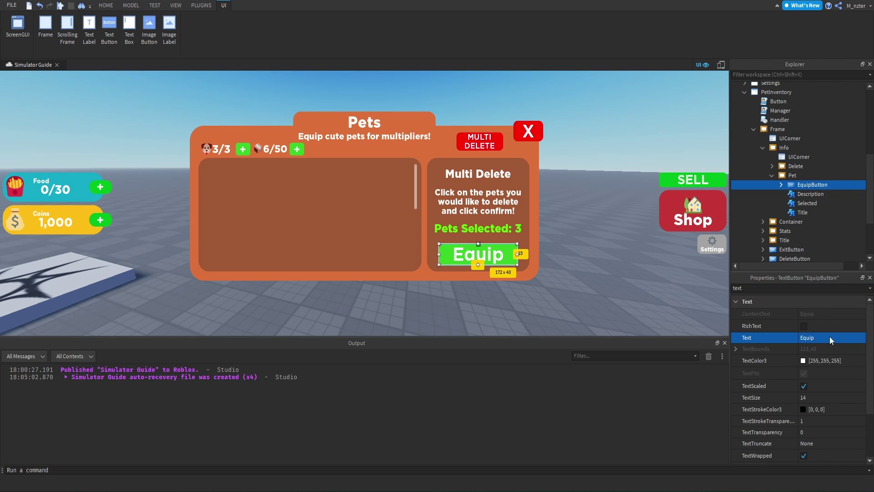
- Copy the ViewportFrame, StatsFrame, BuyButton, ImageLabel, ItemName and Warning from the ShopGUI's InfoFrame into the Pet frame
scroll(749, 115, up, 4)
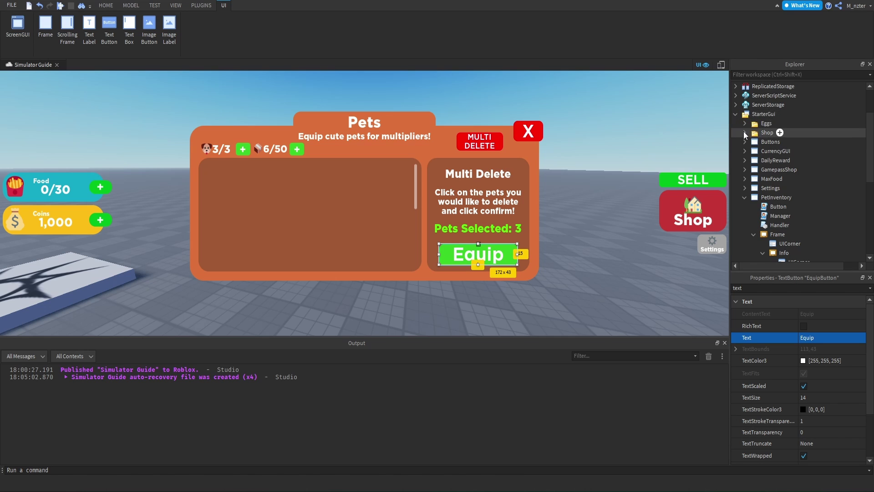
click(745, 133)
click(754, 161)
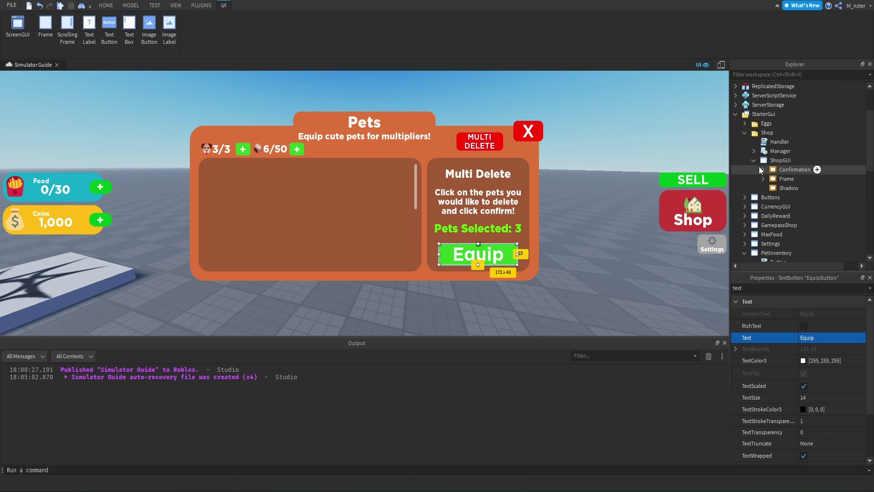
click(764, 179)
scroll(772, 193, down, 1)
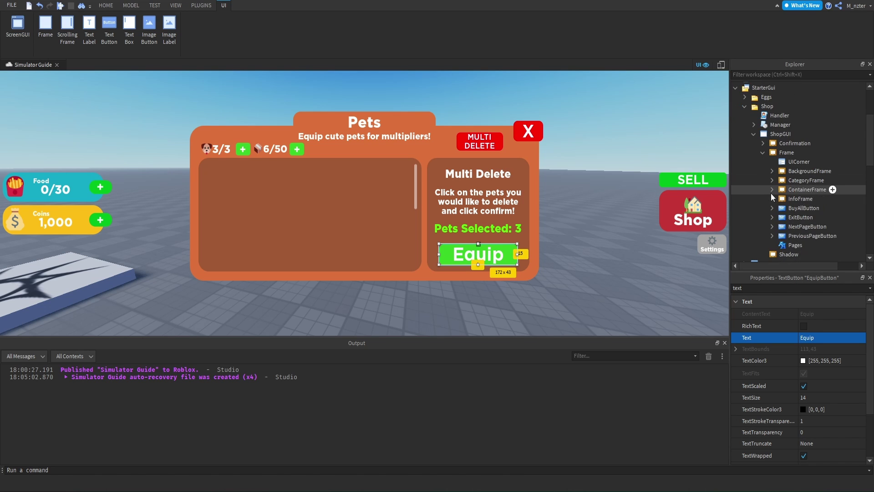
click(772, 199)
scroll(774, 198, down, 1)
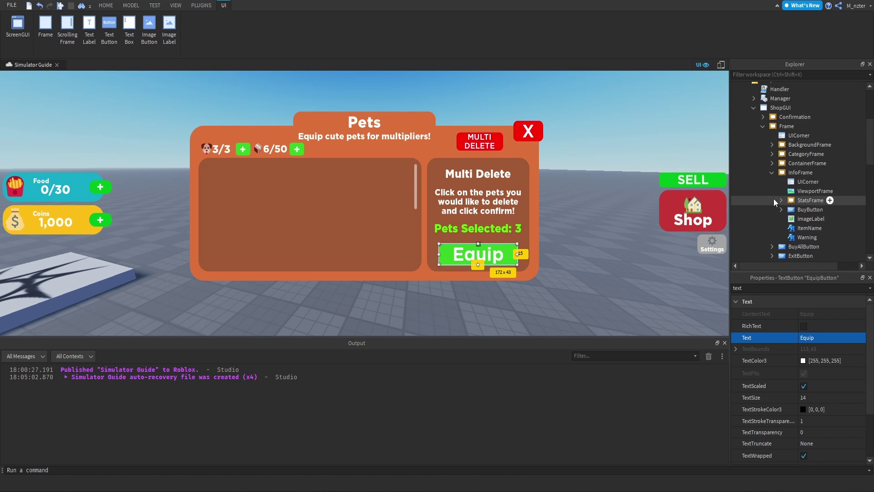
click(799, 193)
shift+click(807, 234)
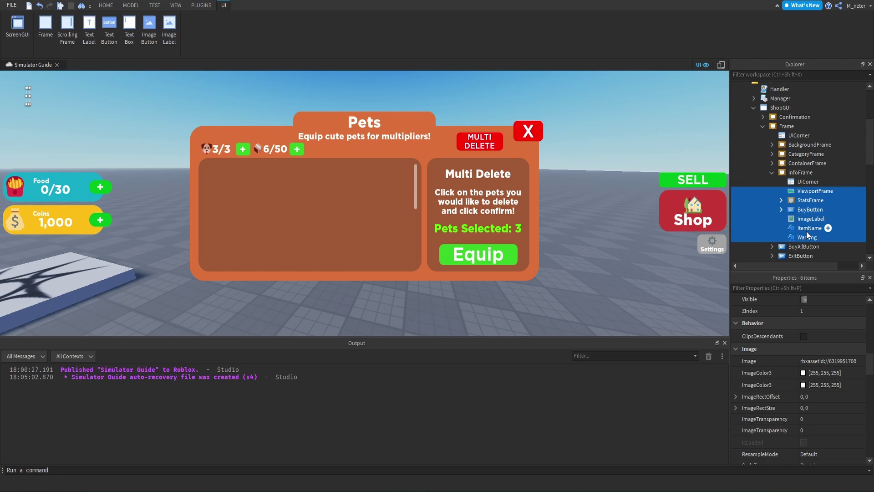
scroll(807, 230, down, 2)
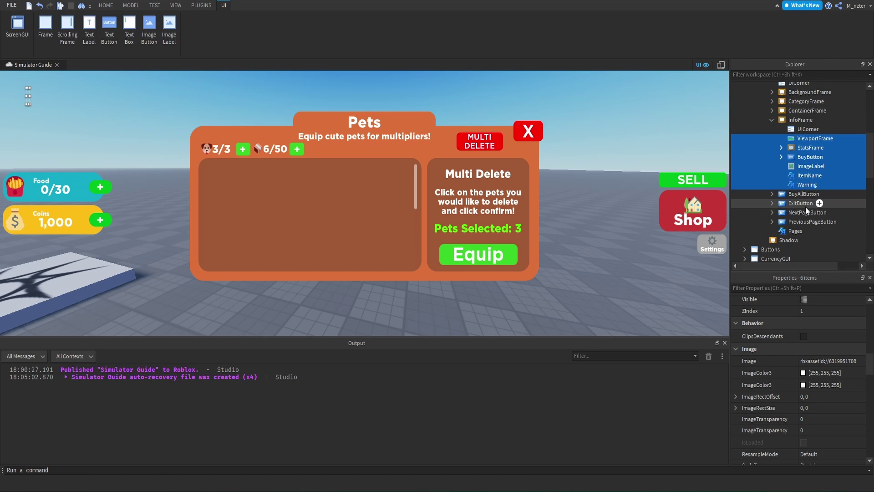
scroll(805, 208, down, 5)
click(792, 152)
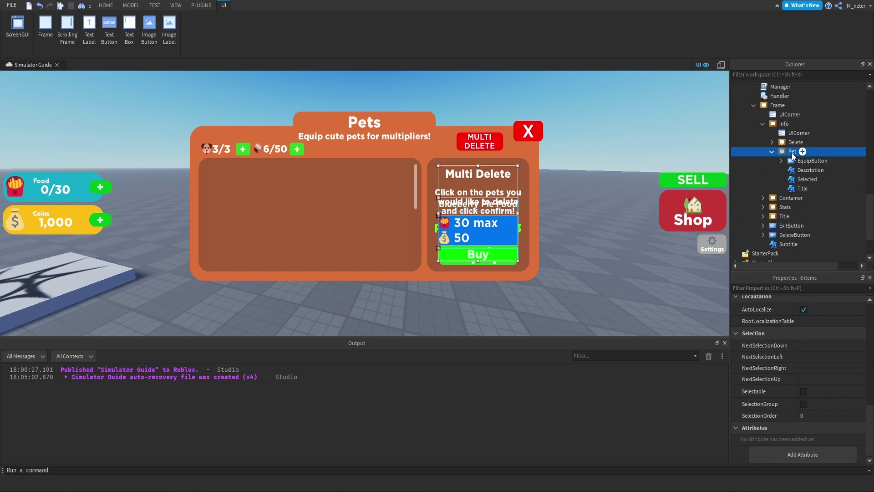
drag(791, 152, 792, 152)
- Delete the Title, Selected, Description, BuyButton and ImageLabel elements from the Pet frame
click(804, 235)
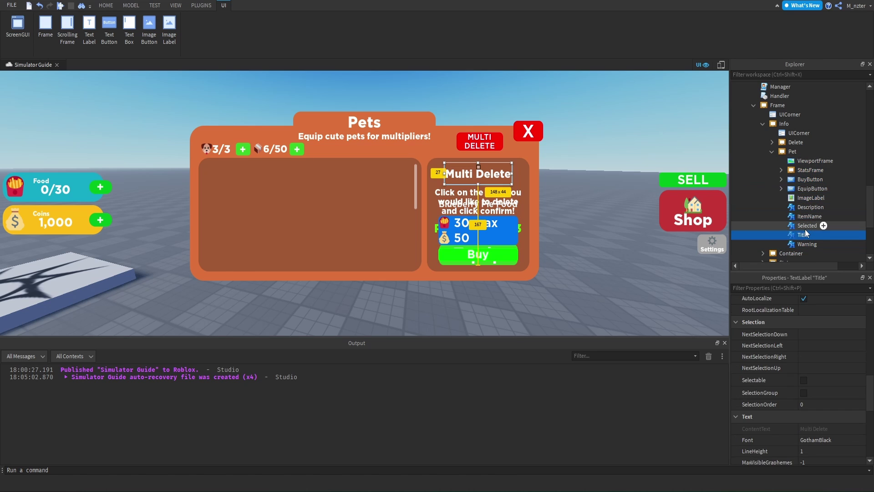
ctrl+click(805, 226)
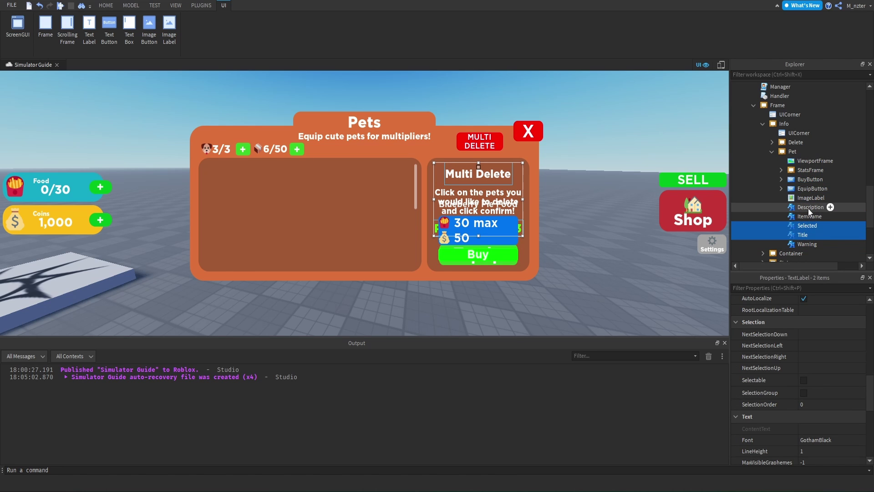
ctrl+click(808, 208)
ctrl+click(815, 182)
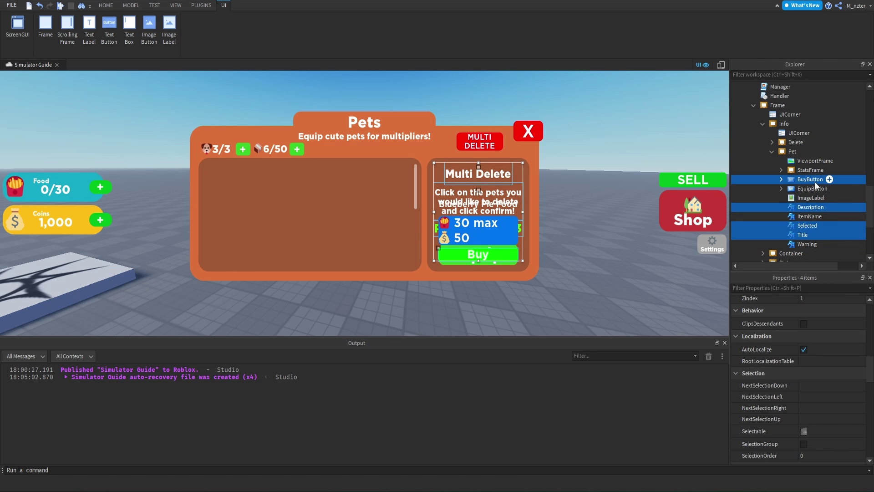
key(Delete)
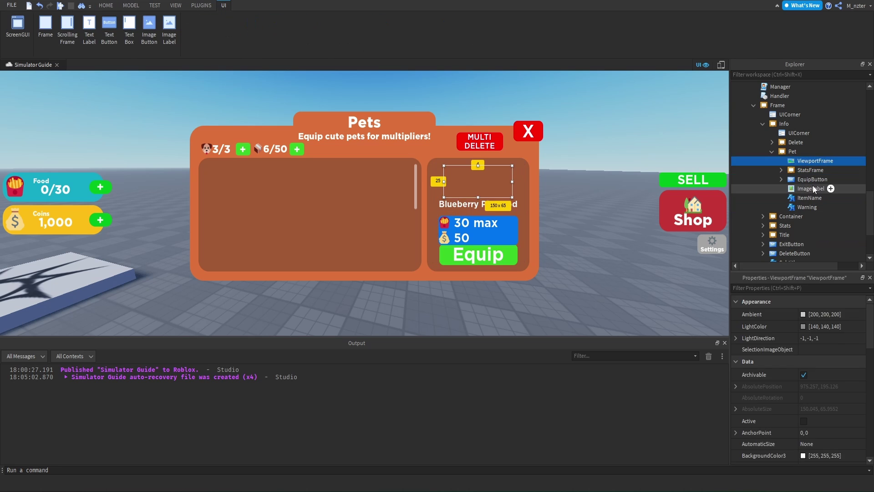
- Make the Pet frame's ViewportFrame visible and set its background transparency to 0
click(809, 160)
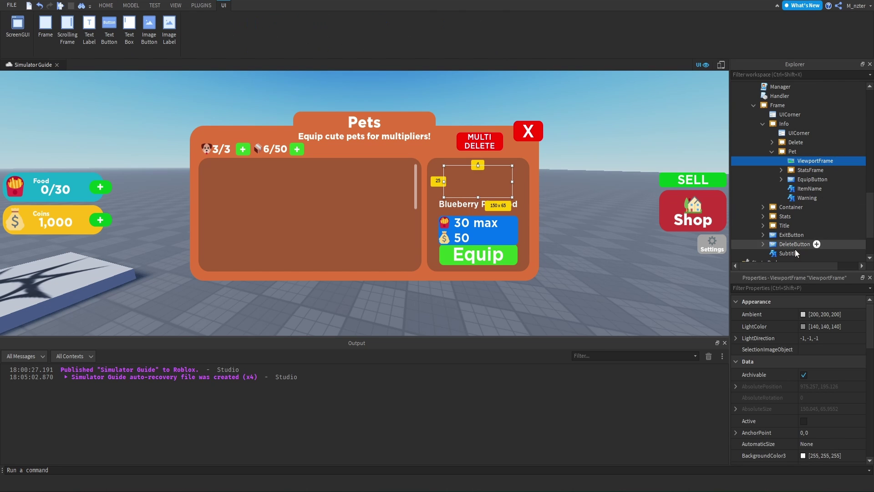
click(797, 287)
text(v)
click(808, 341)
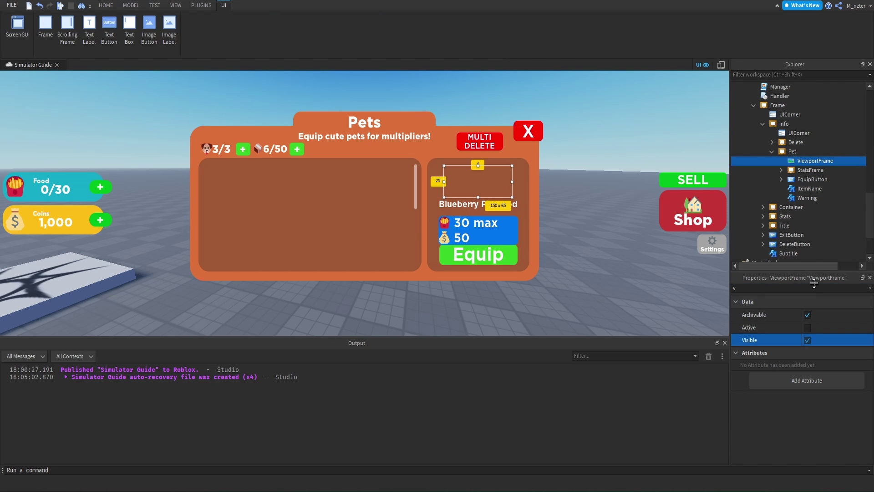
double_click(815, 288)
text(bac)
click(810, 327)
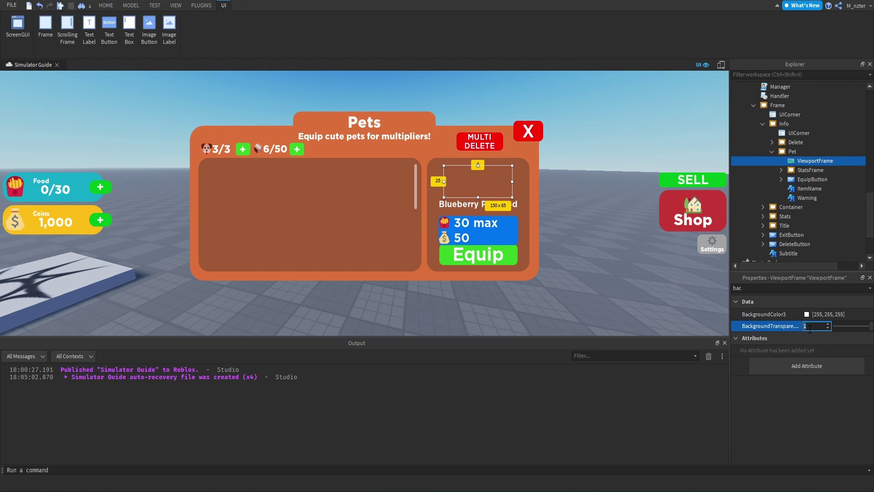
text(0)
key(Return)
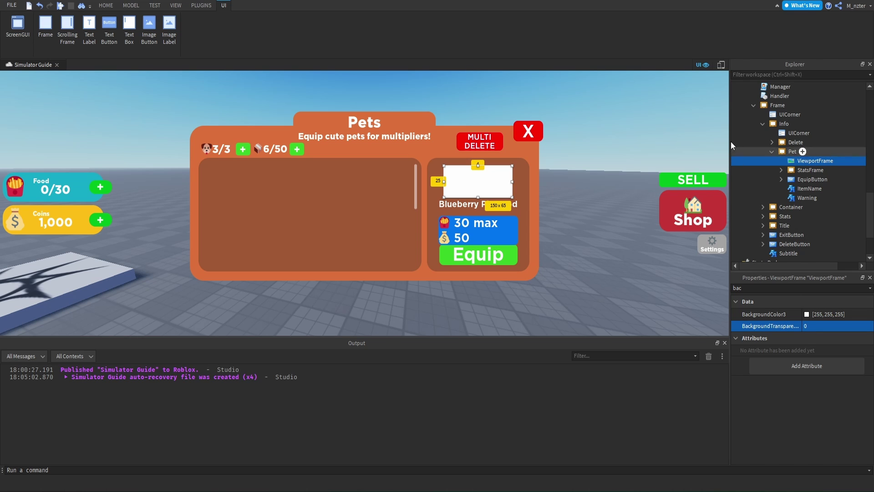
click(801, 161)
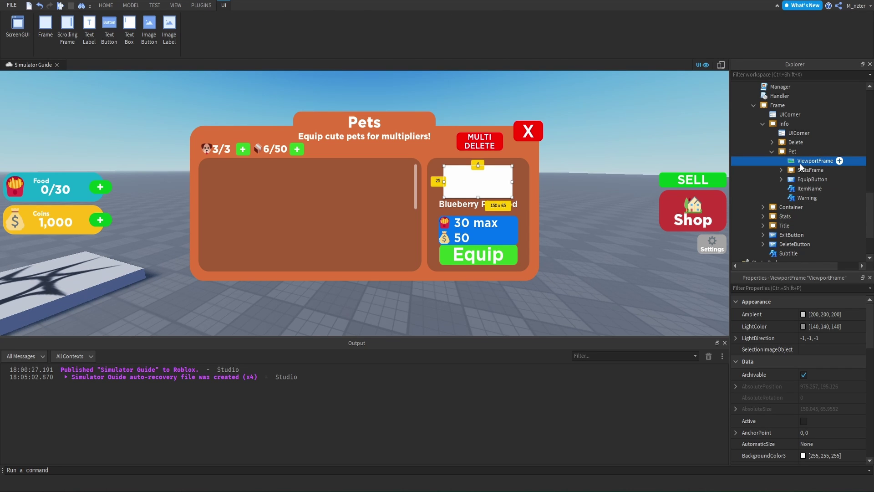
- Rename the Pet frame's ItemName label as PetName and set its text to Fox
click(809, 189)
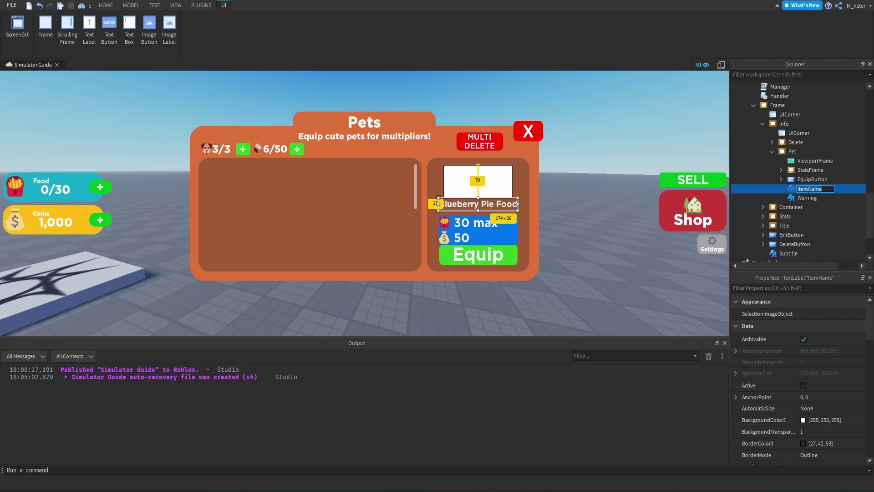
text(PetName)
key(Return)
click(776, 286)
text(text)
click(814, 338)
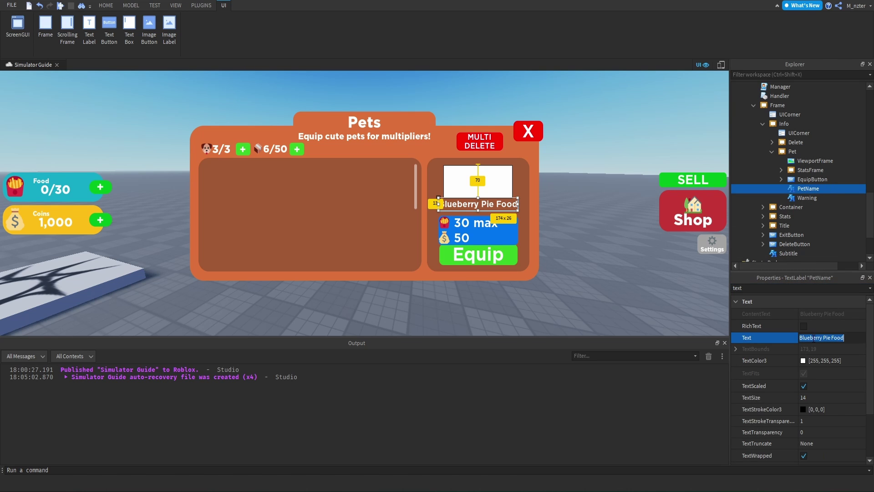
text(Fox)
key(Return)
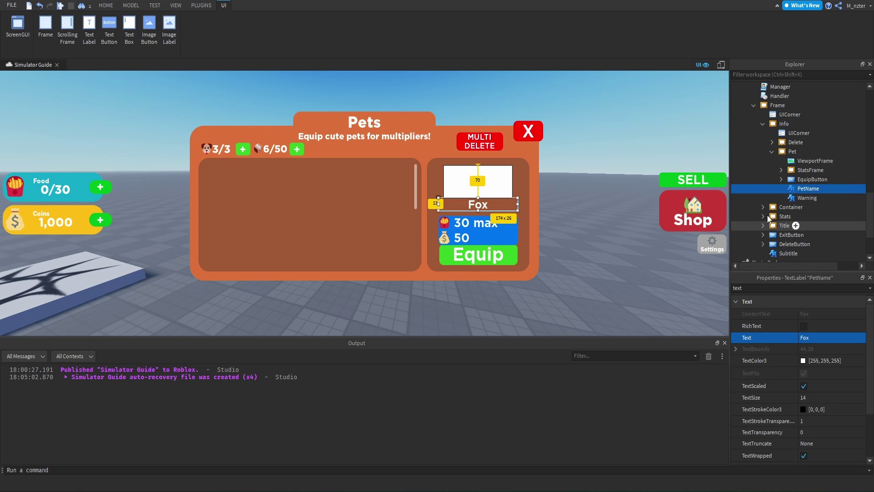
- Shrink the StatsFrame to about 174 x 36 pixels, leaving gaps below the pet name and above the Equip button
click(783, 172)
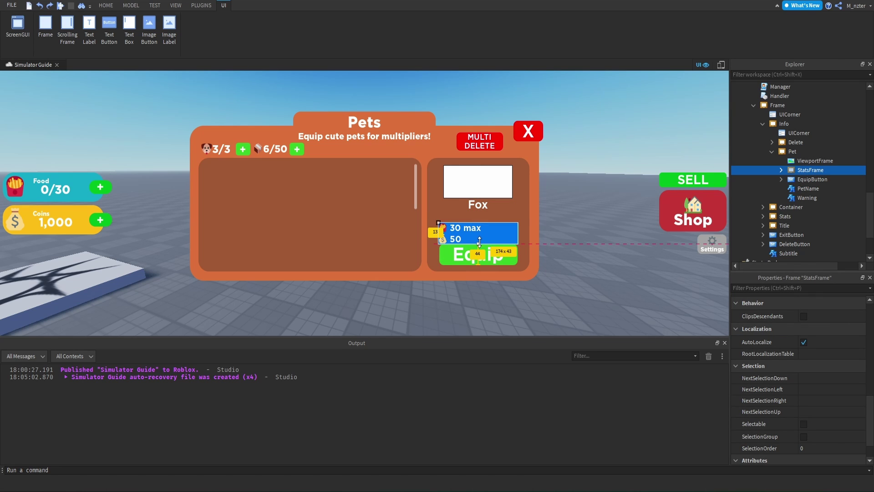
drag(478, 246, 478, 241)
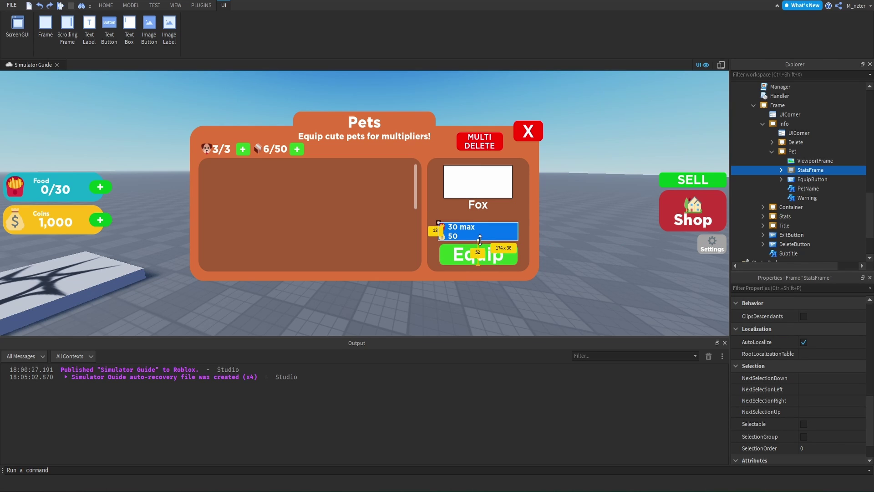
- Duplicate the PetName label, fit the copy at about 174 x 16 pixels between the name and the stats, and name it Rarity
click(807, 189)
key(ctrl+d)
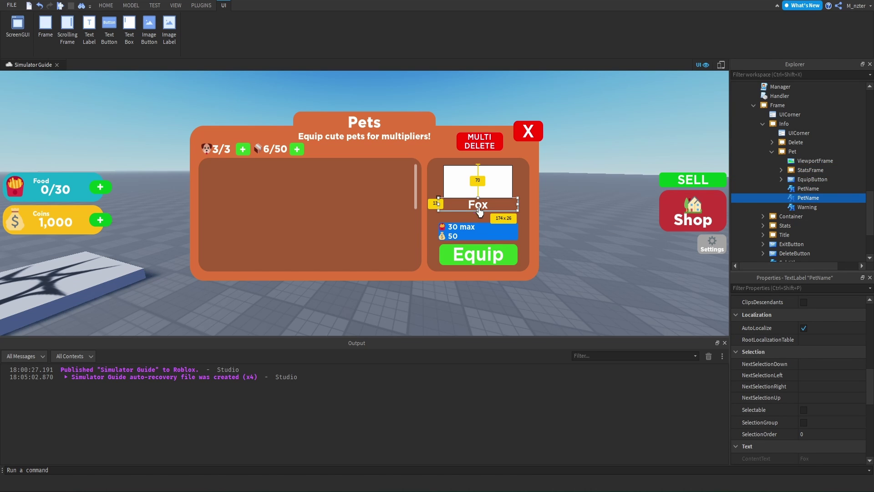
drag(479, 196, 480, 204)
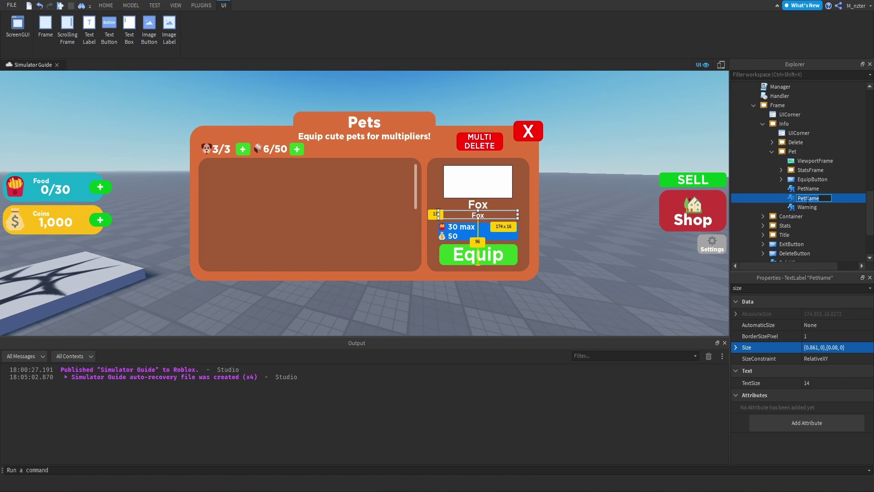
text(Rarity)
key(Return)
- Set the Rarity label's text to Common and its text color to grey [120, 120, 120]
double_click(806, 288)
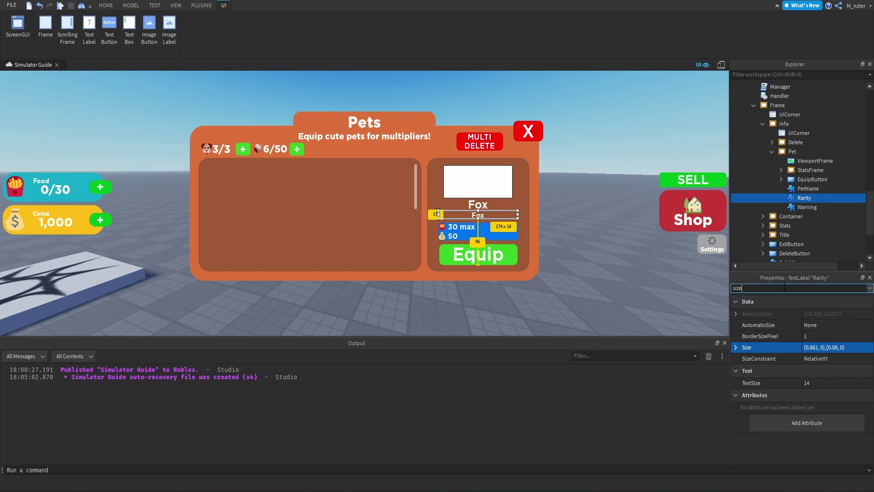
text(text)
click(832, 337)
text(Com)
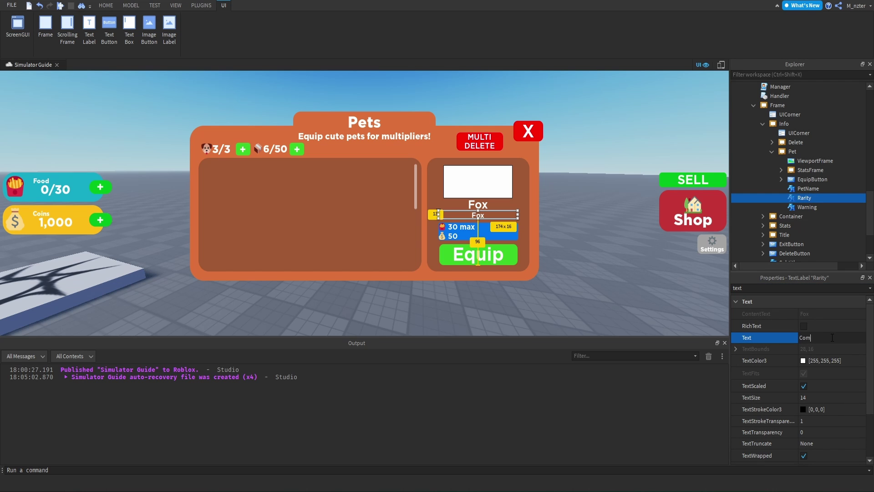
text(mon)
click(804, 360)
click(548, 212)
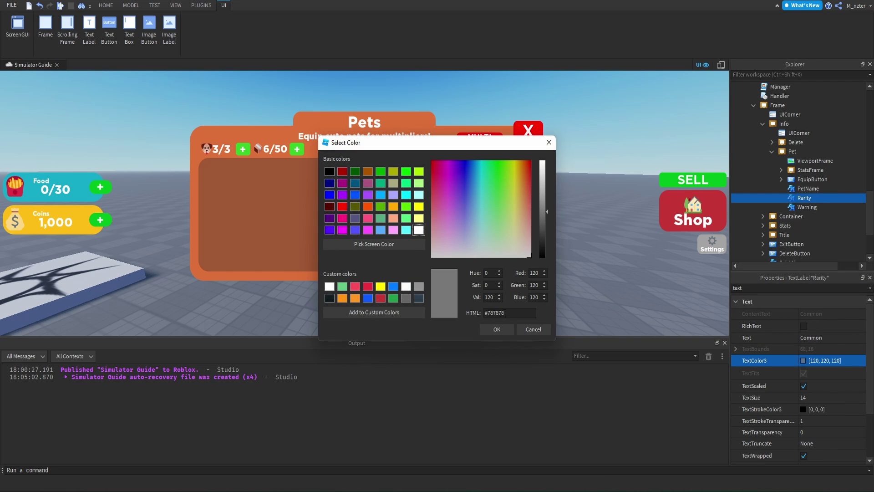
click(497, 329)
click(622, 146)
right_drag(621, 146, 621, 147)
- Set the StatsFrame's background transparency to 1
click(811, 171)
click(806, 288)
text(bac)
click(809, 325)
right_click(810, 324)
click(809, 324)
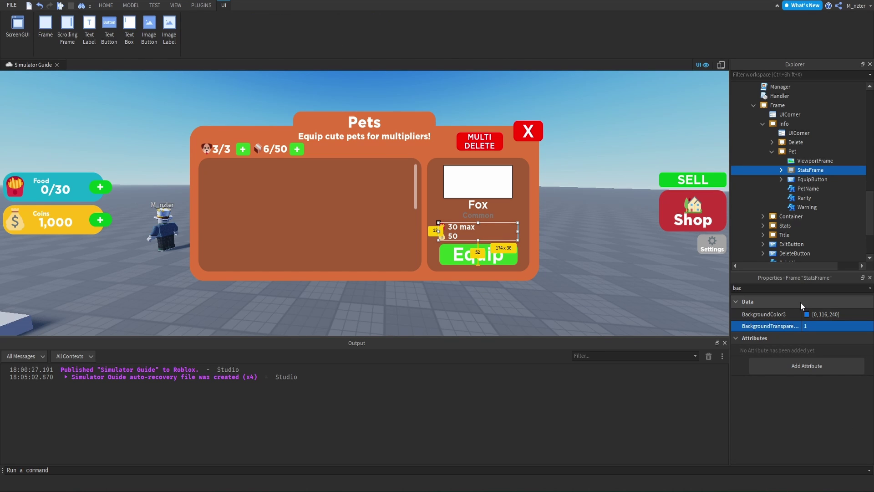
click(794, 288)
key(BackSpace)
- Rename the Stat label in the StatsFrame as FoodStat and change the text after its food emoji to x2.5
click(782, 170)
click(810, 206)
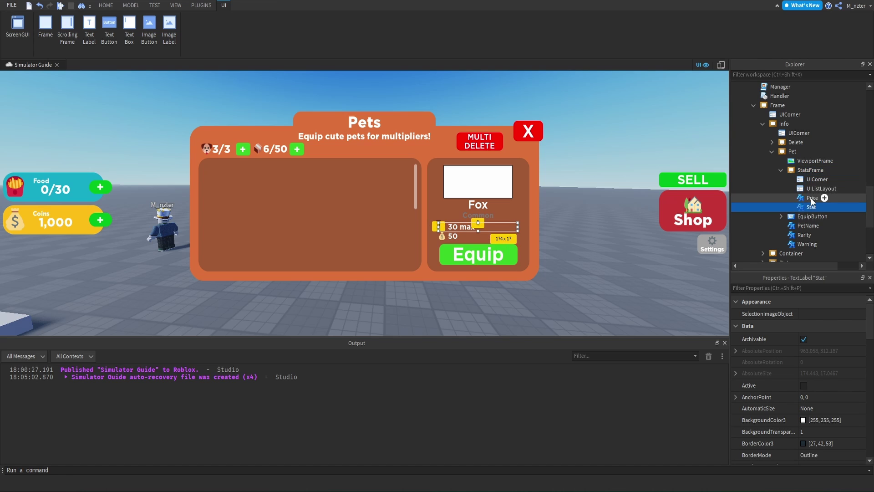
text(FoodS)
text(tat)
key(Return)
click(794, 289)
text(text)
click(832, 339)
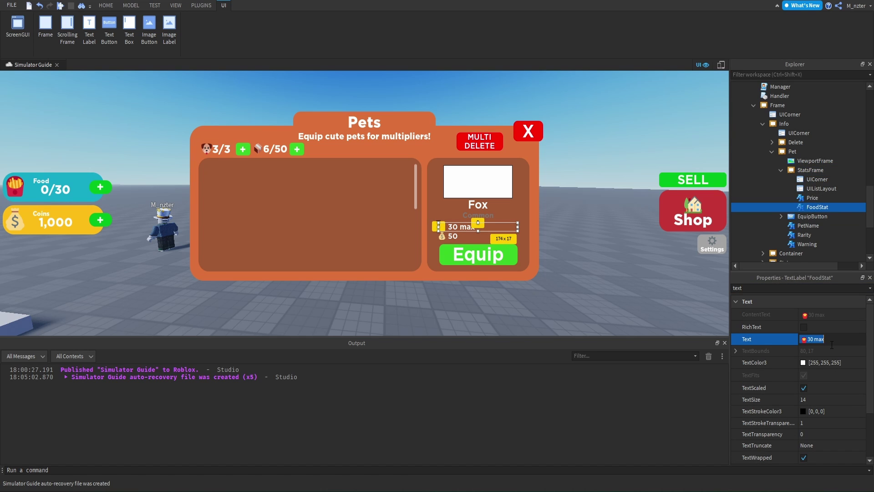
key(BackSpace)
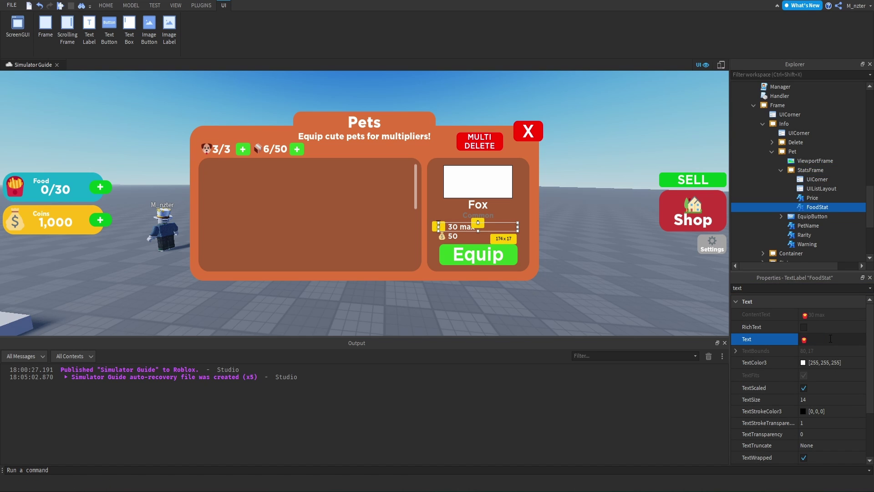
text(x2.5)
key(Return)
- Replace the Price label with a duplicate of FoodStat named MoneyStat and change its text to a money-bag emoji followed by x2.5
click(811, 199)
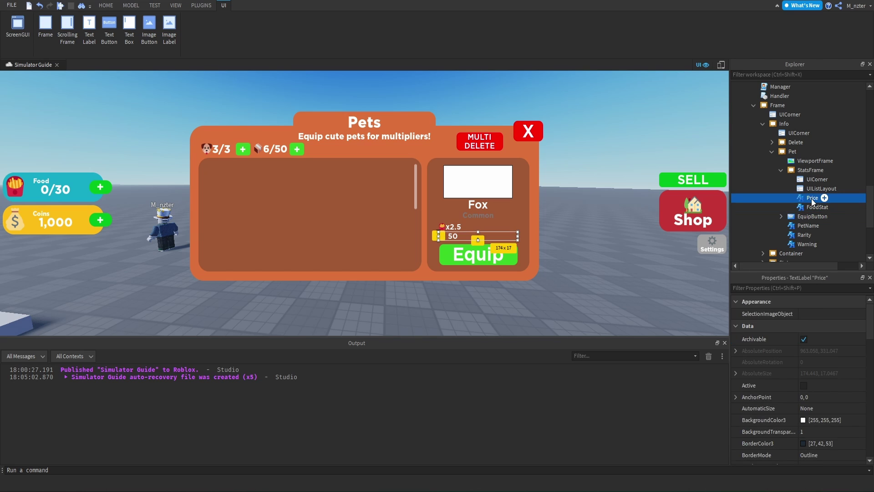
key(Delete)
key(ctrl+d)
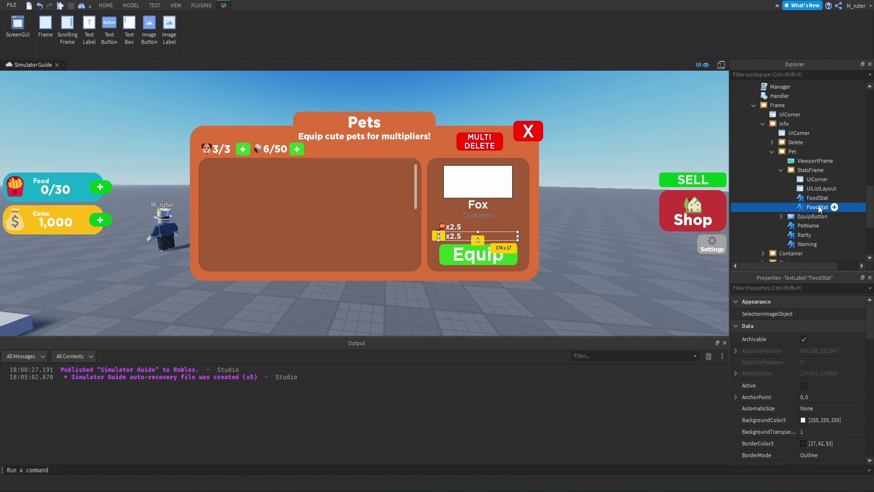
text(Money)
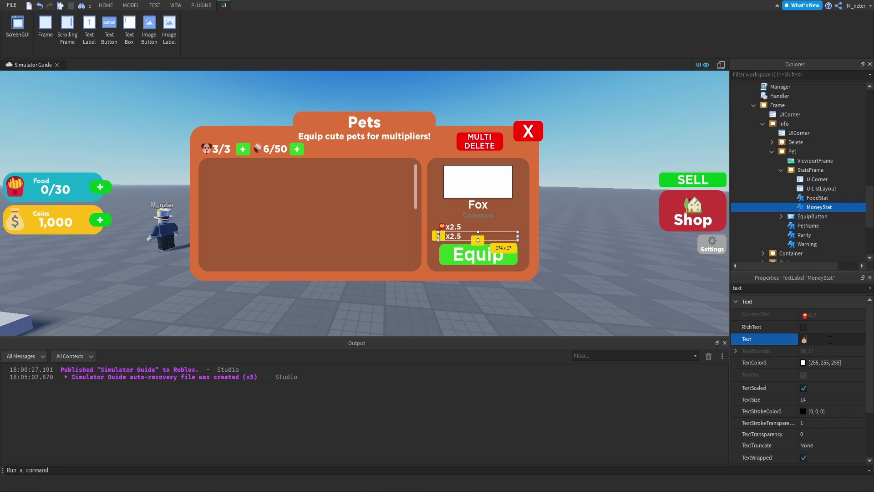
key(Return)
click(700, 183)
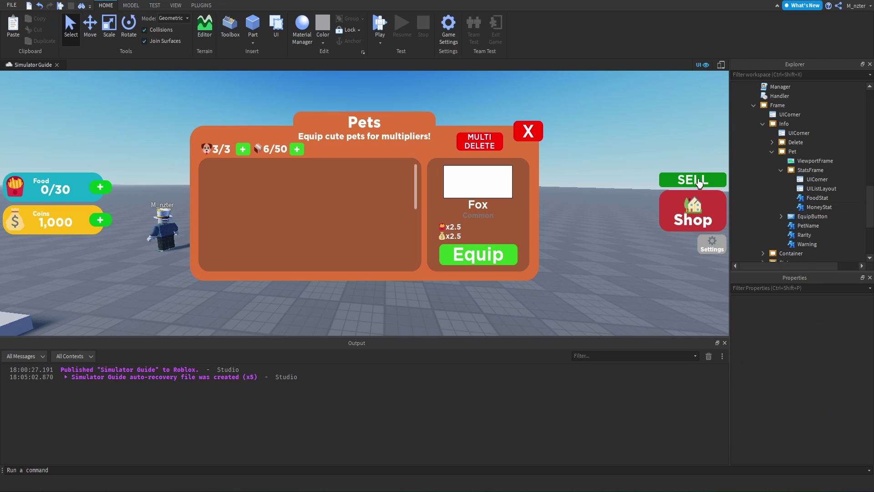
- Set the horizontal text alignment of both the FoodStat and MoneyStat labels to Center
click(801, 198)
shift+click(818, 207)
click(815, 288)
text(ali)
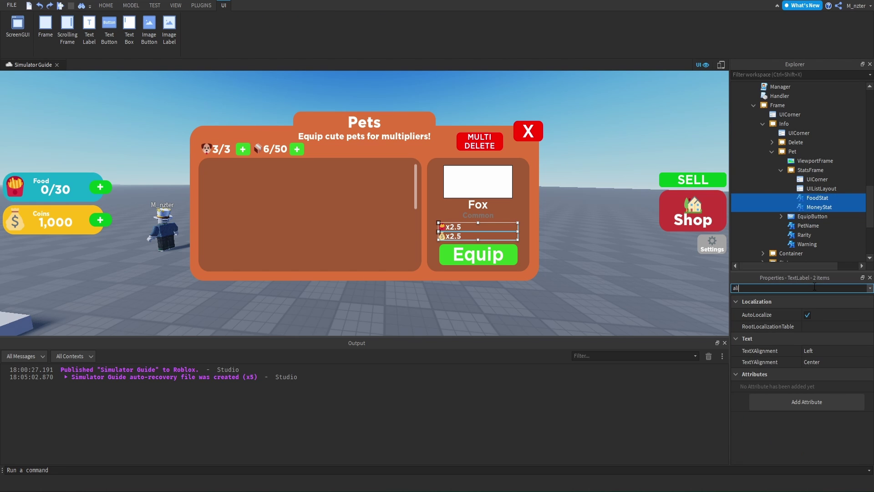
click(825, 351)
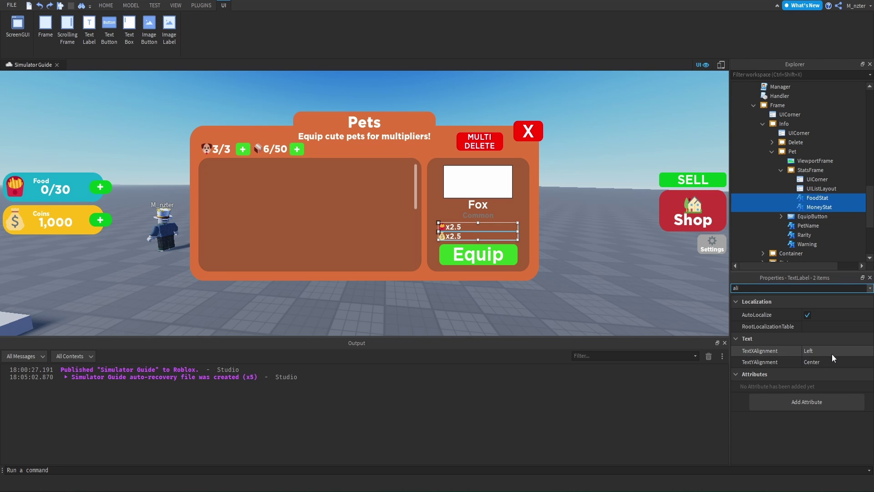
click(832, 354)
click(832, 360)
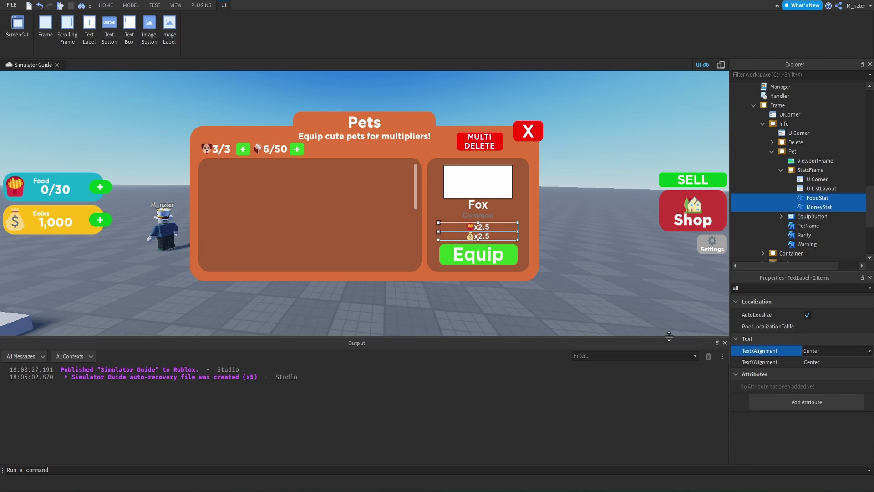
right_drag(665, 132, 655, 124)
click(663, 129)
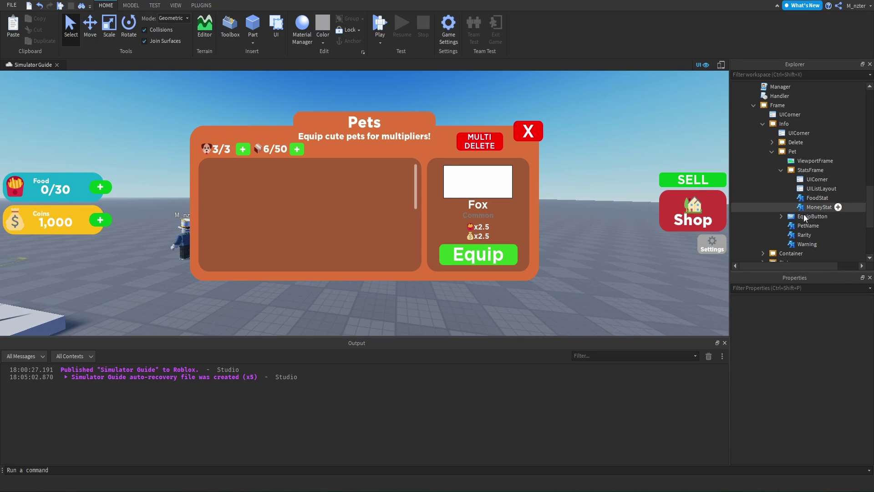
- Lower the EquipButton's upper edge to make it about 172 x 31 pixels and extend the StatsFrame downward to about 174 x 48 pixels
click(807, 217)
mouse_move(478, 245)
mouse_down()
mouse_move(477, 258)
mouse_move(479, 250)
mouse_up()
click(811, 170)
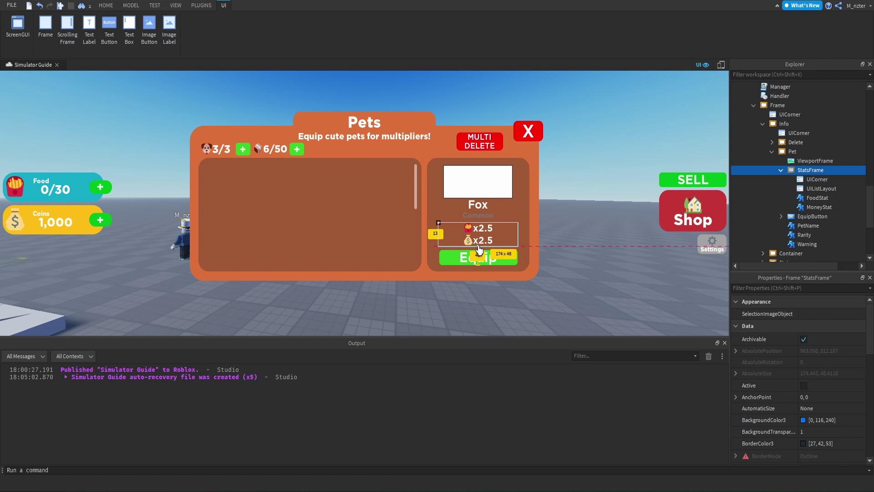
click(616, 172)
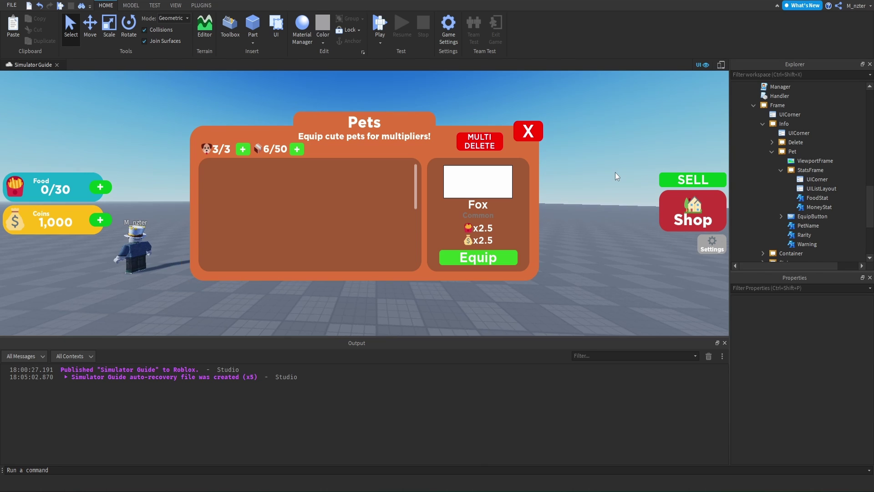
- Narrow the Pet frame's ViewportFrame to about 132 x 65 pixels
click(782, 170)
click(795, 162)
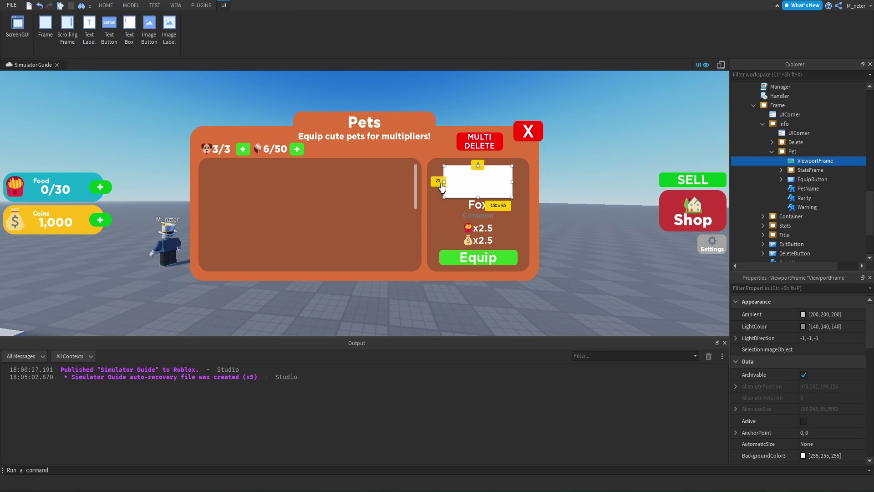
drag(444, 180, 452, 185)
- Center the ViewportFrame horizontally by setting its anchor point to 0.5, 0 and its X position scale to 0.5
click(765, 287)
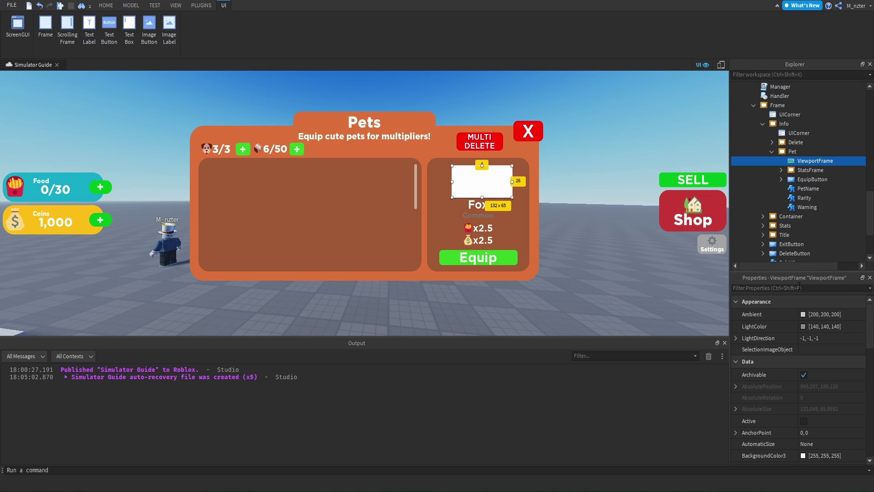
text(po)
click(805, 326)
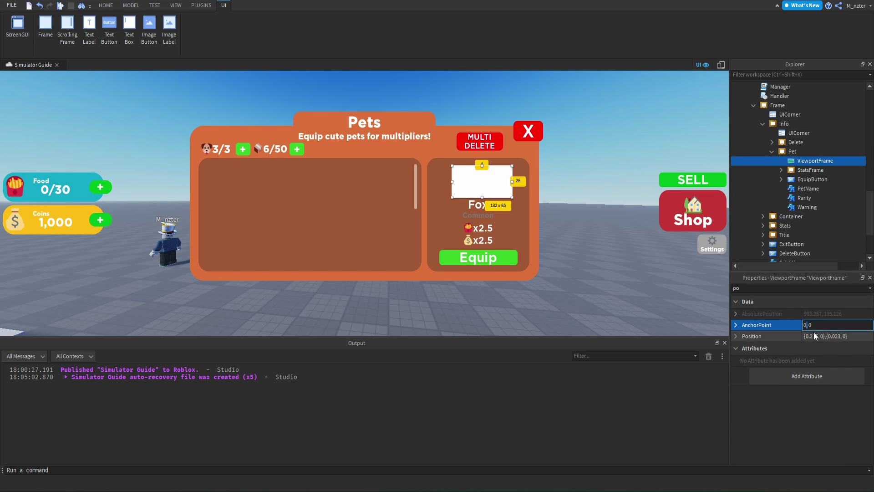
text(.5)
double_click(810, 336)
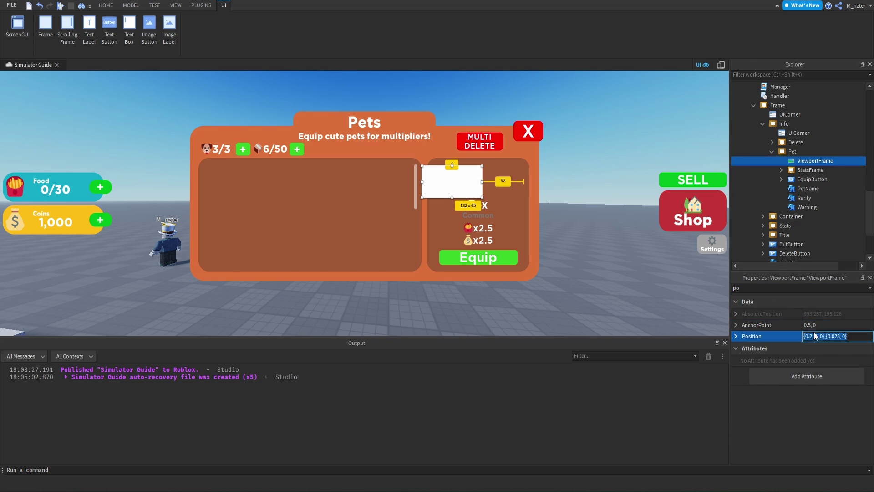
text(0.5)
key(Return)
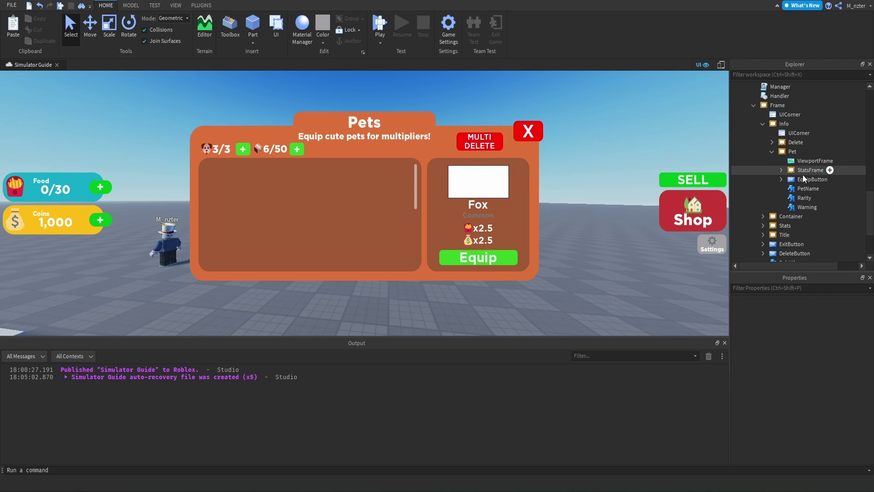
- Duplicate the EquipButton in the Pet frame and name the copy DeleteButton
click(804, 179)
key(ctrl+d)
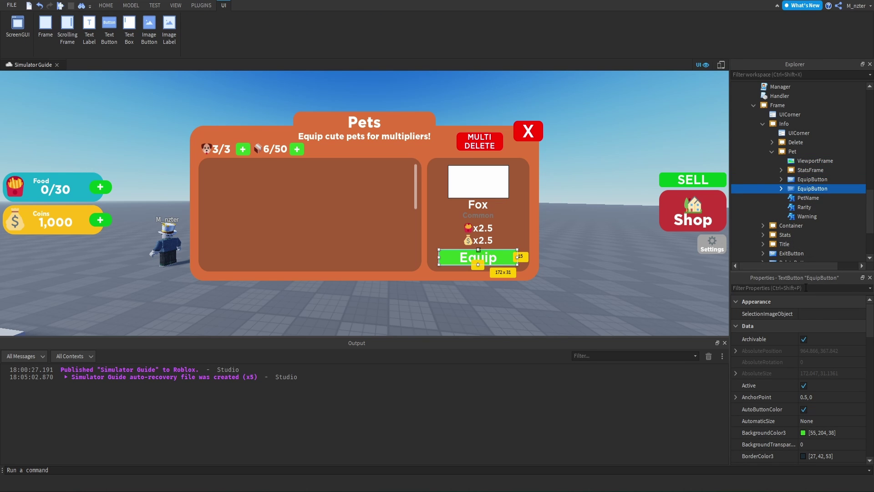
double_click(812, 189)
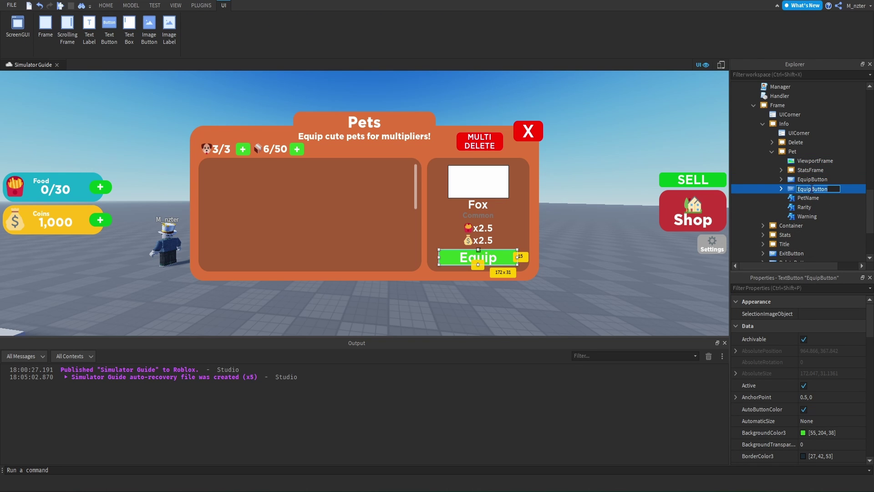
text(DeleteButton)
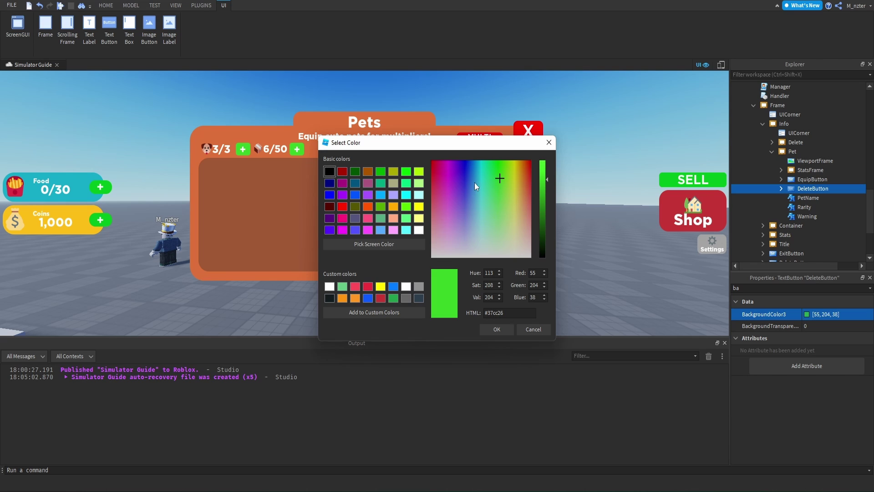
- Restyle the DeleteButton with a dark red background and trash-can emoji text, and fit it as a small button just left of the pet viewport
click(342, 171)
click(501, 329)
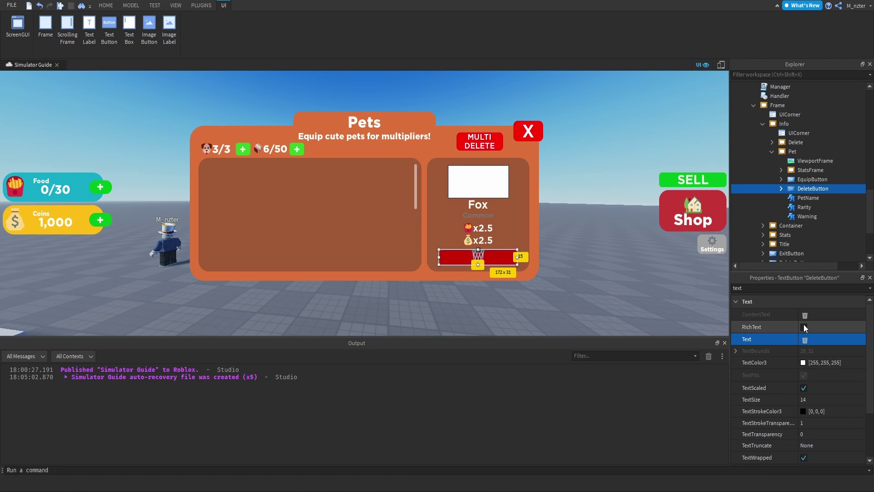
drag(517, 249, 426, 176)
click(616, 146)
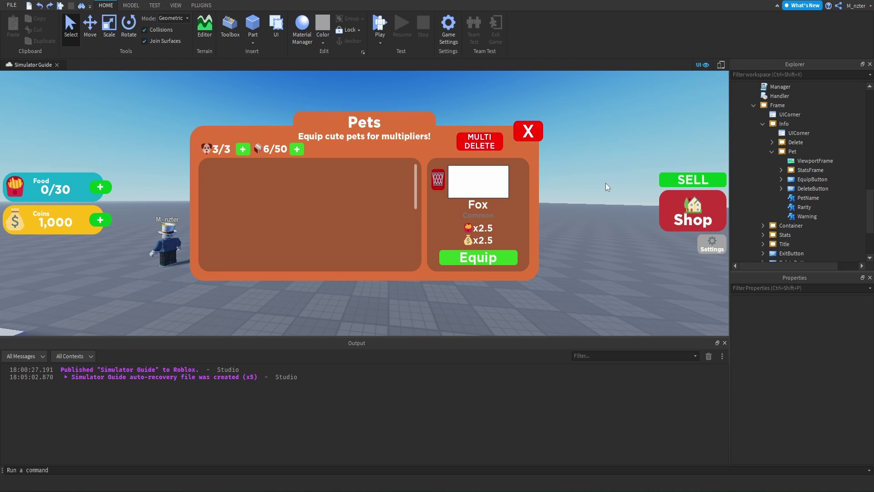
- Hide the Pet frame inside Info by turning off its Visible property
click(772, 151)
click(806, 288)
text(v)
click(808, 340)
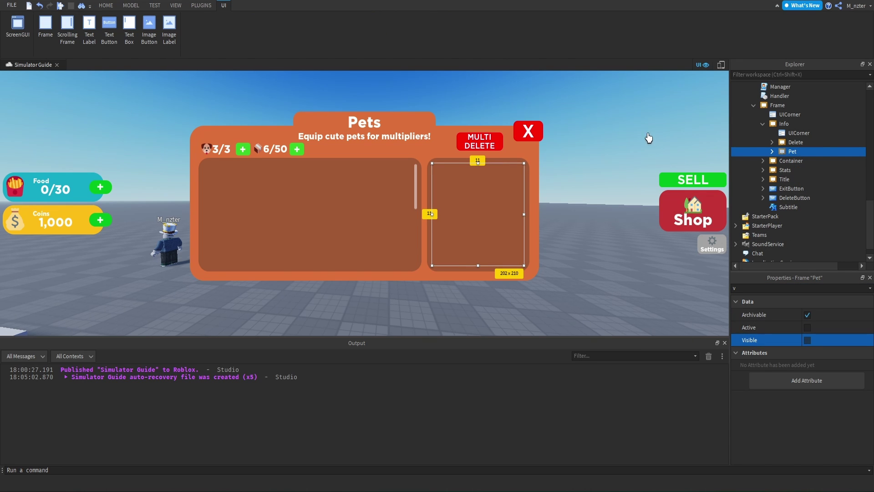
- Set the CanvasSize of the inner Container scrolling frame to {0, 0},{5, 0}
click(762, 123)
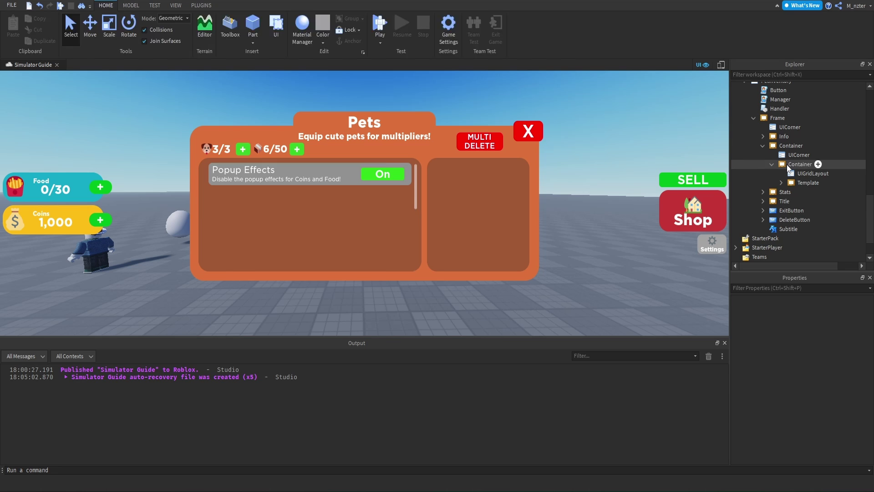
click(790, 165)
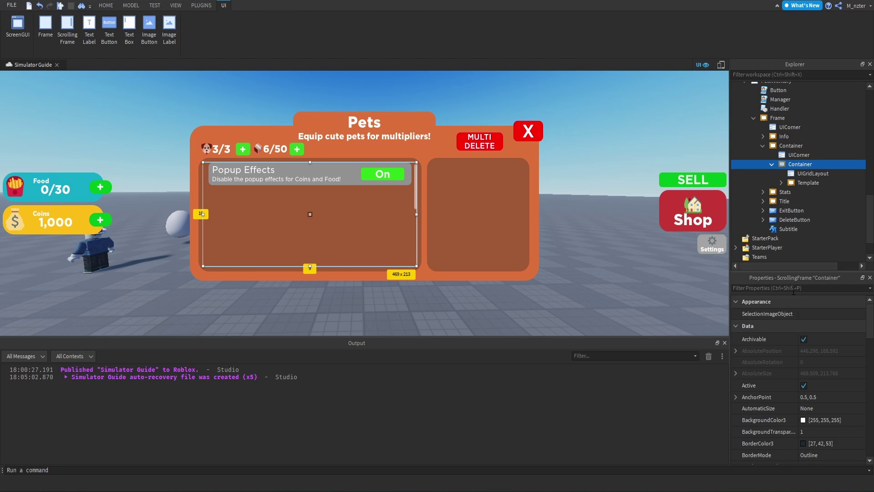
scroll(785, 325, down, 1)
click(790, 288)
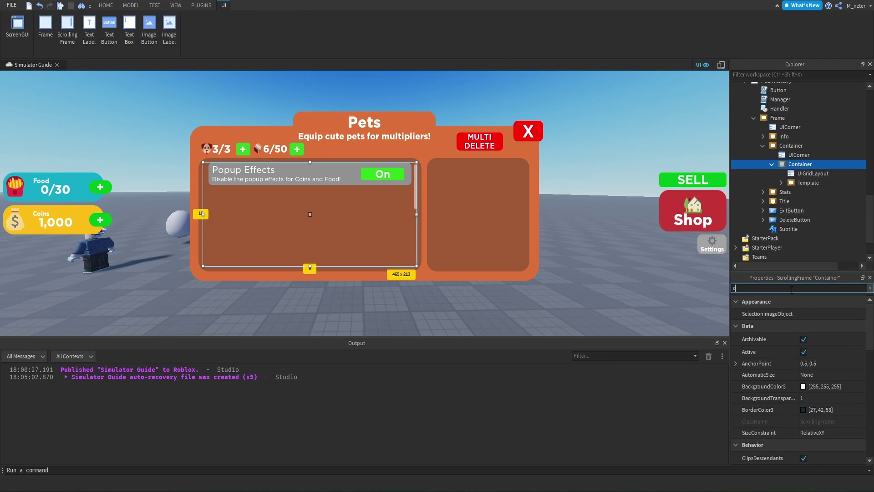
text(can)
click(821, 347)
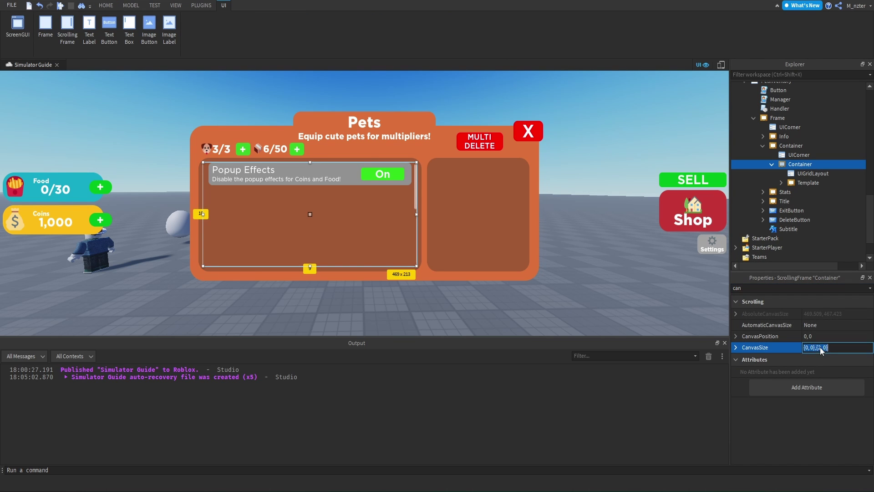
click(819, 348)
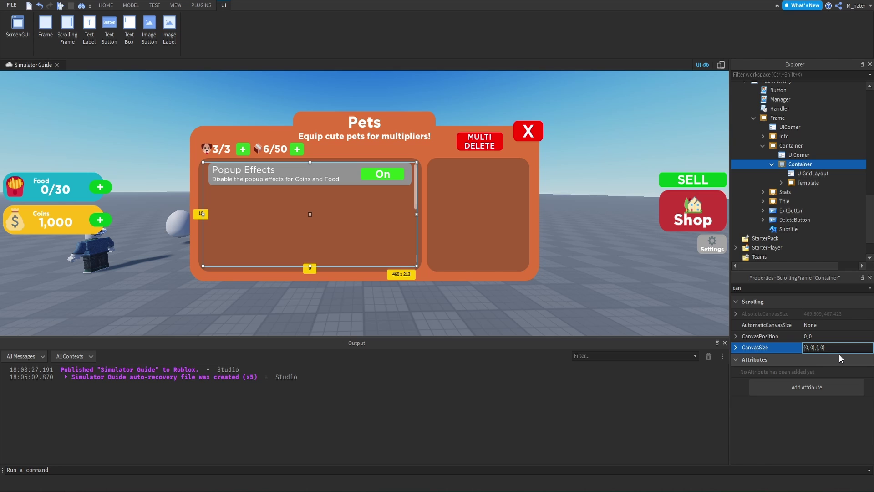
text(5)
key(Return)
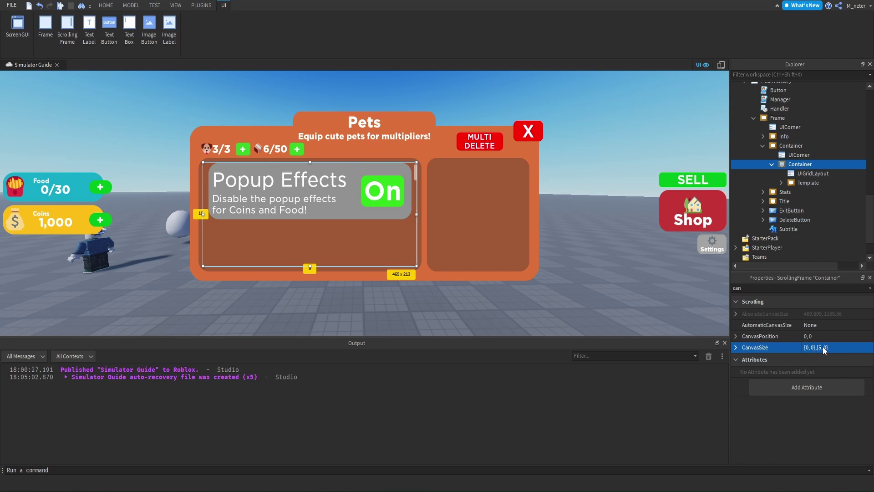
- Set the horizontal CellSize scale of the Container's UIGridLayout to 0.3
click(813, 173)
click(807, 325)
click(807, 325)
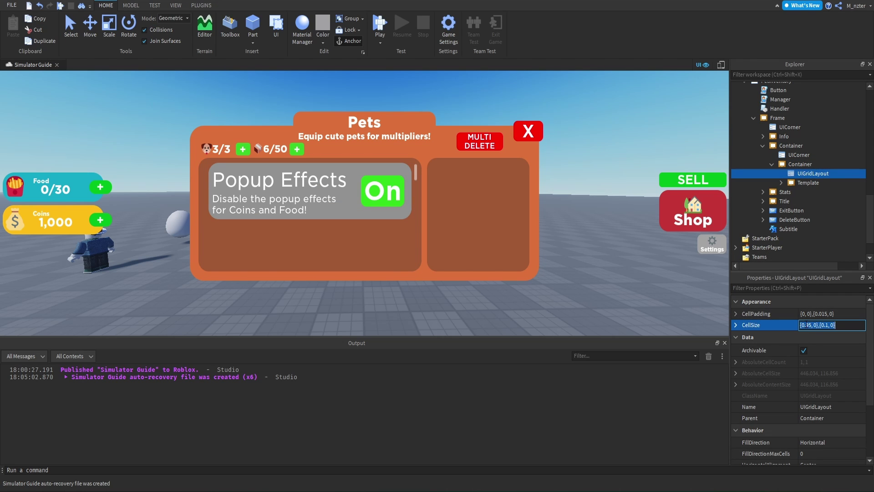
key(BackSpace)
text(9)
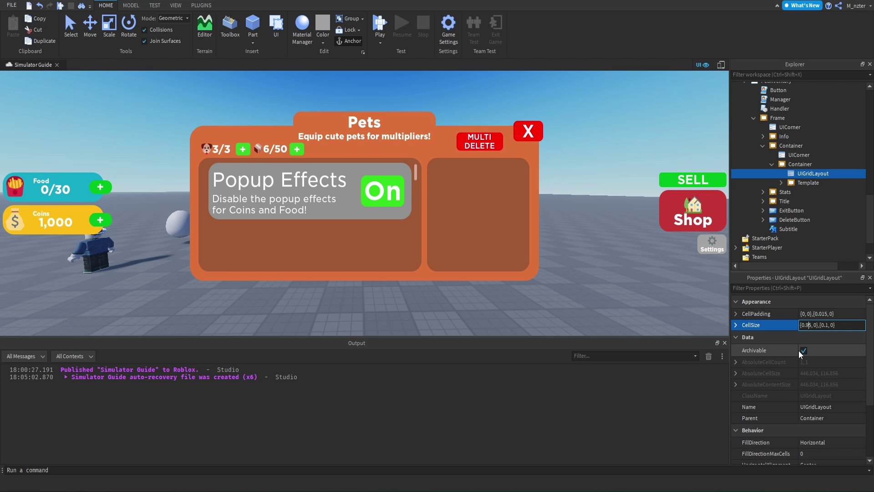
key(BackSpace)
key(Delete)
text(3)
key(Return)
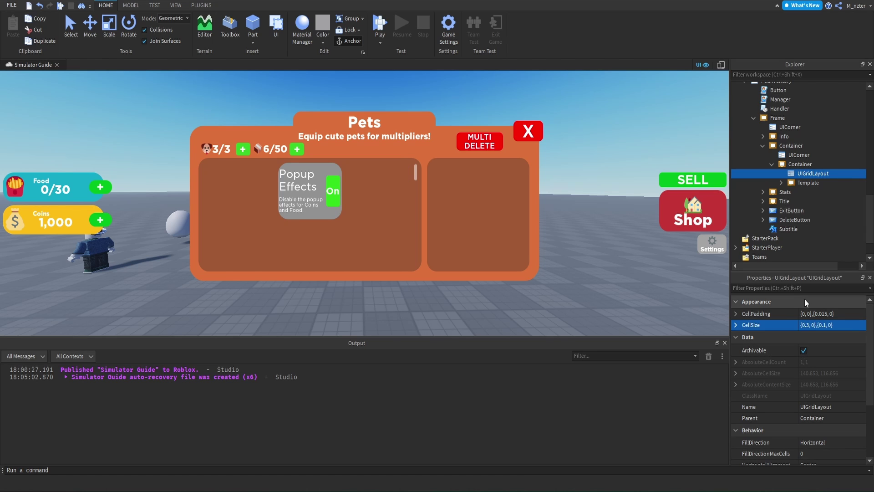
- Reduce the UIGridLayout's vertical CellSize scale, trying 0.05 and settling on 0.075
click(839, 325)
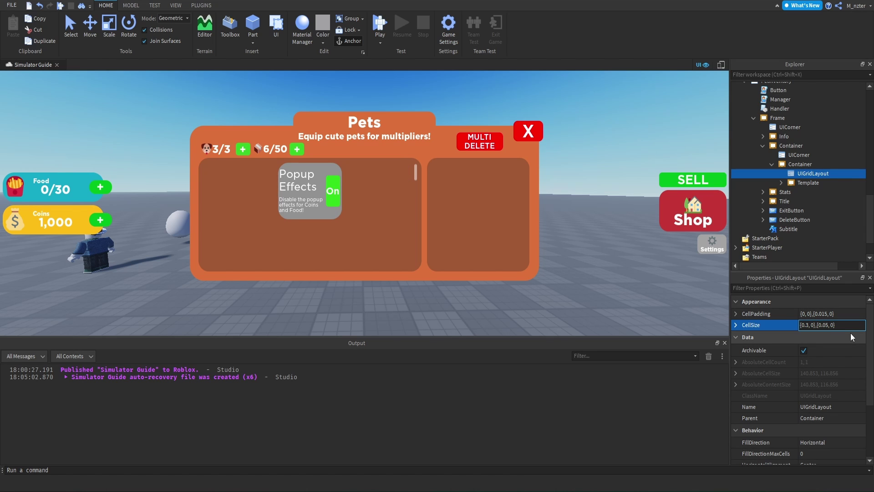
key(Return)
click(828, 325)
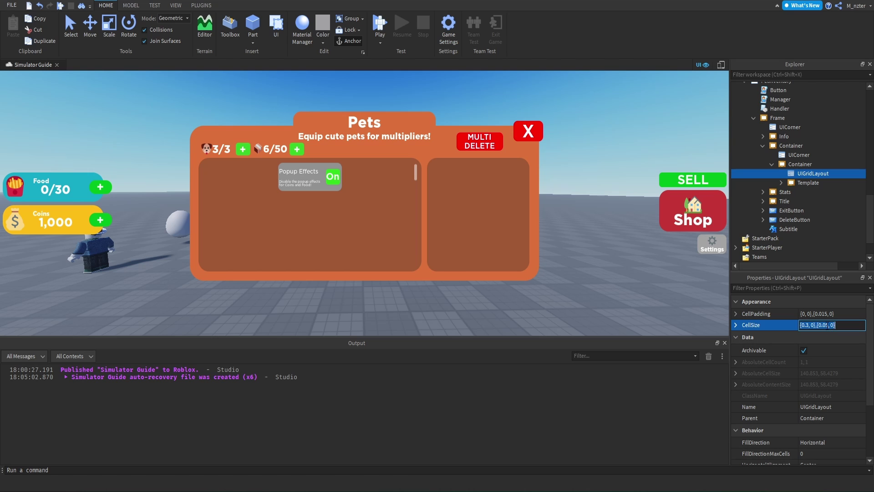
click(825, 324)
text(75)
key(Return)
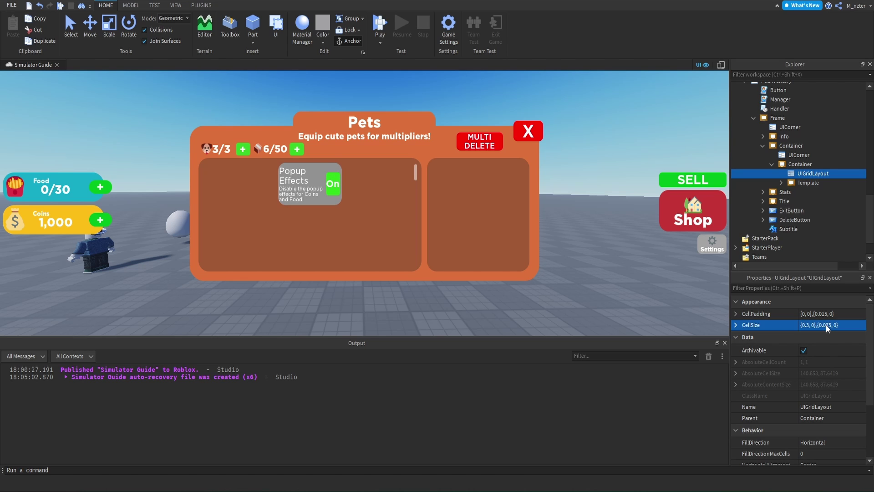
- Duplicate the Template frame in the Container until six copies fill two rows of the grid
click(808, 182)
key(ctrl+d)
key(ctrl+d)
key(ctrl+d)
key(ctrl+d)
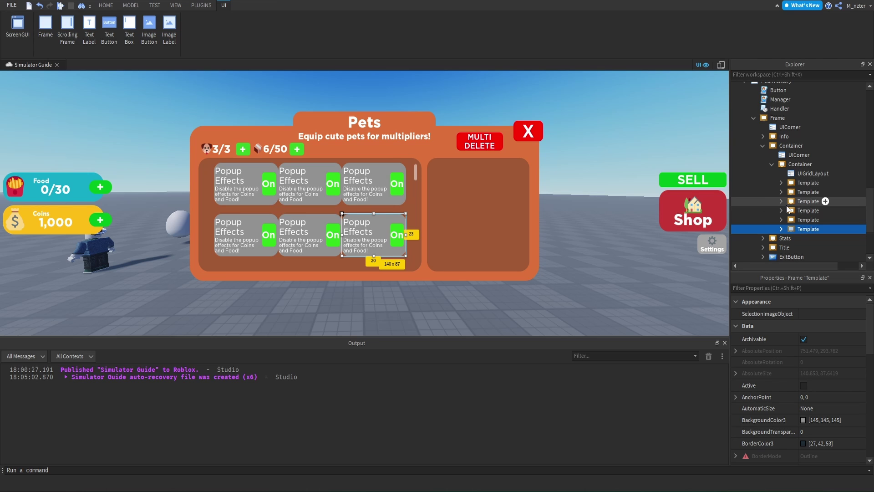
- Try vertical CellPadding scales of 0.01 and 0.001 in the UIGridLayout
click(802, 174)
click(815, 314)
click(826, 314)
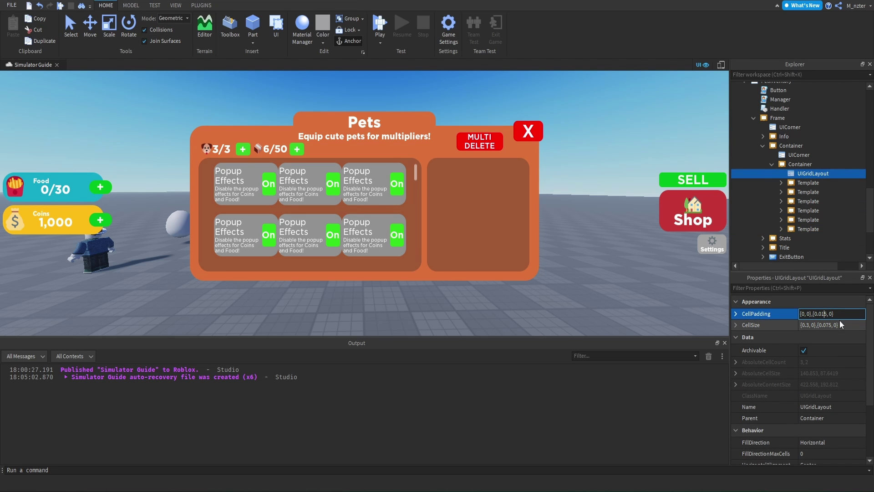
key(Return)
click(822, 315)
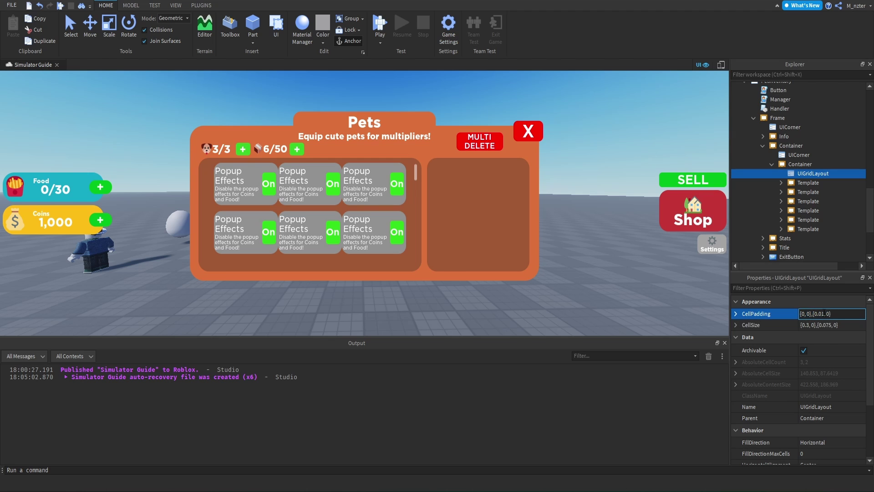
click(823, 315)
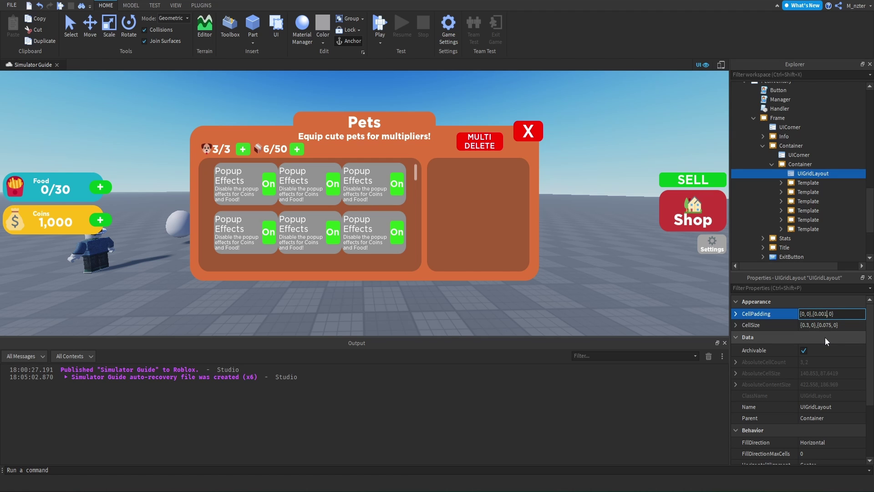
text(1)
key(Return)
- Set the UIGridLayout's vertical CellPadding scale to 0.005
click(821, 314)
click(827, 314)
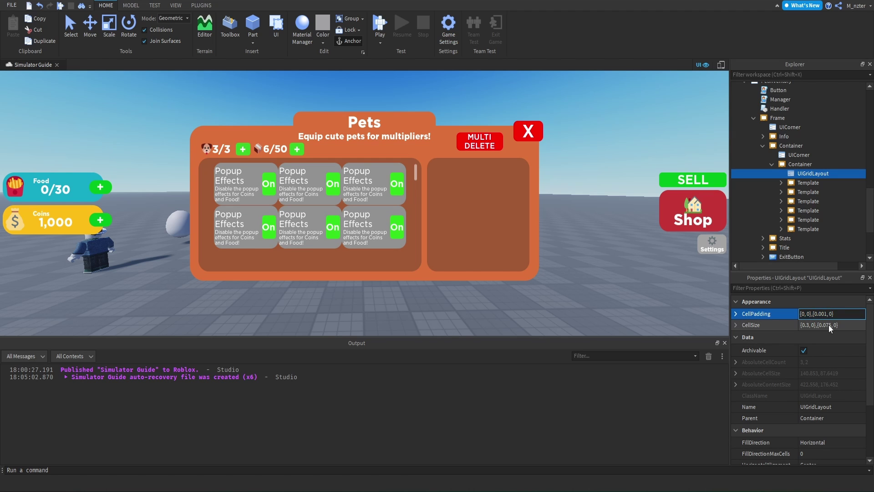
key(BackSpace)
text(5)
key(Return)
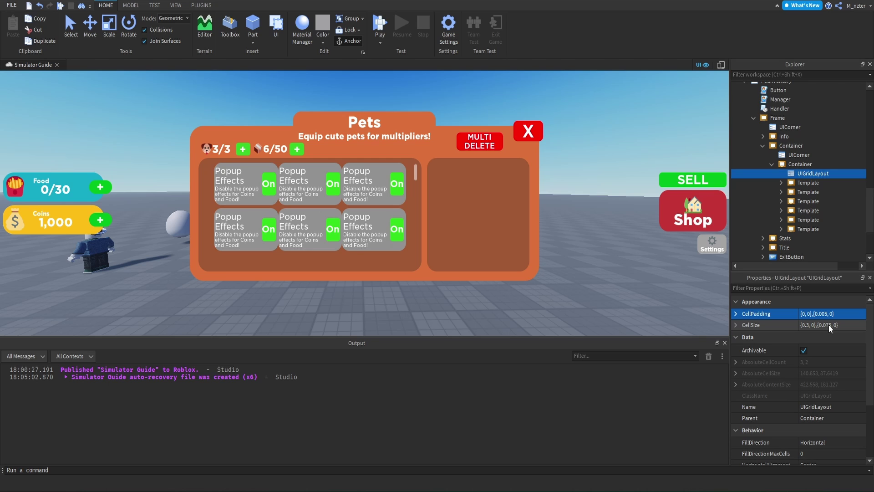
- Set the UIGridLayout's horizontal CellPadding scale to 0.005 as well
click(815, 314)
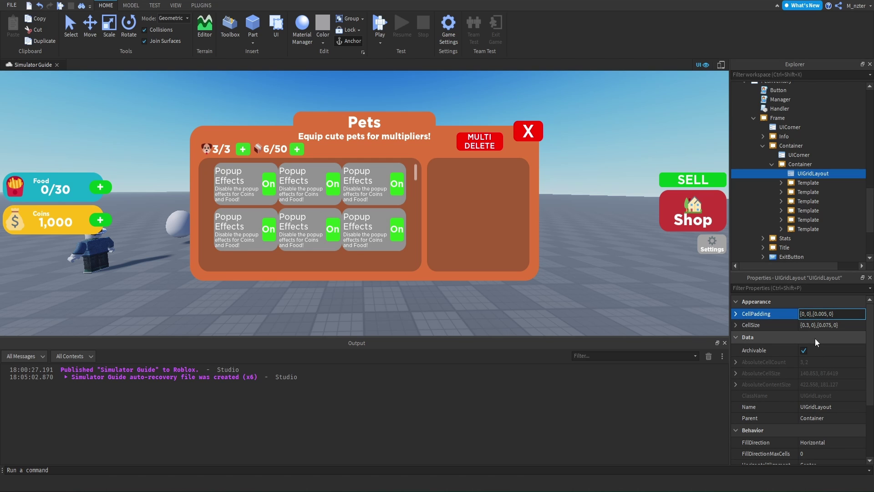
text(.005)
key(Return)
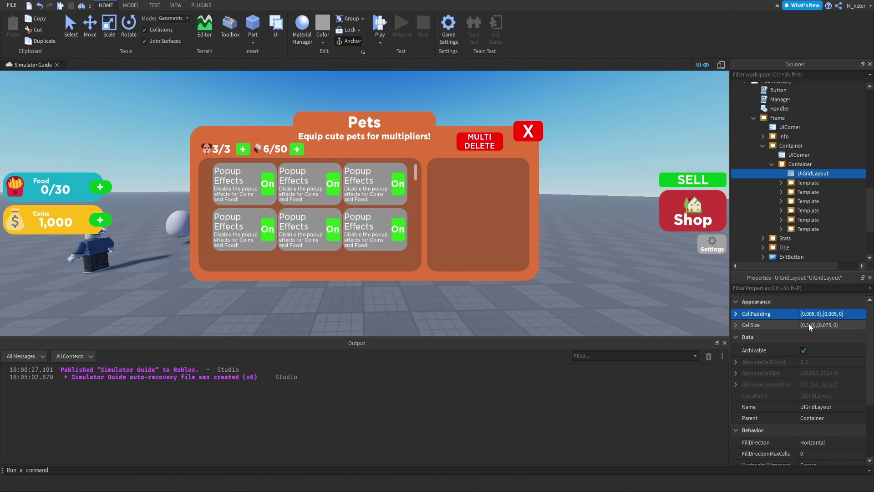
- Enlarge the UIGridLayout cells by setting CellSize to {0.32, 0},{0.083, 0}
click(809, 324)
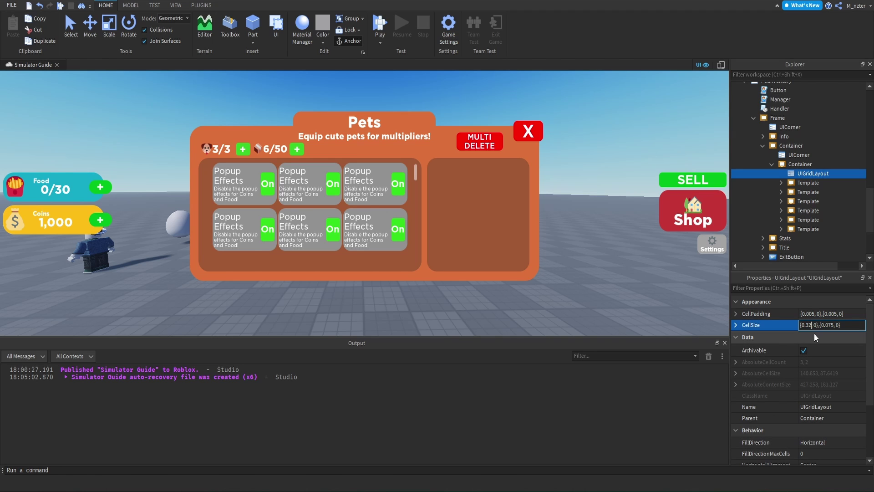
key(Return)
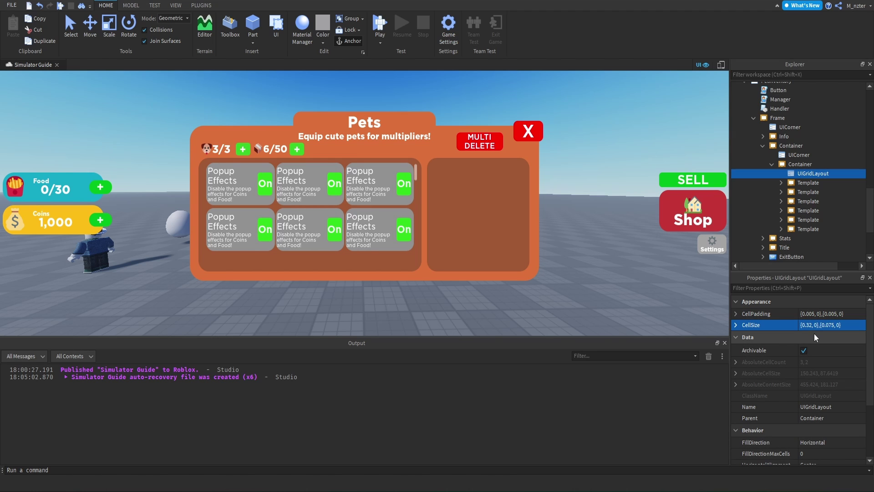
click(830, 325)
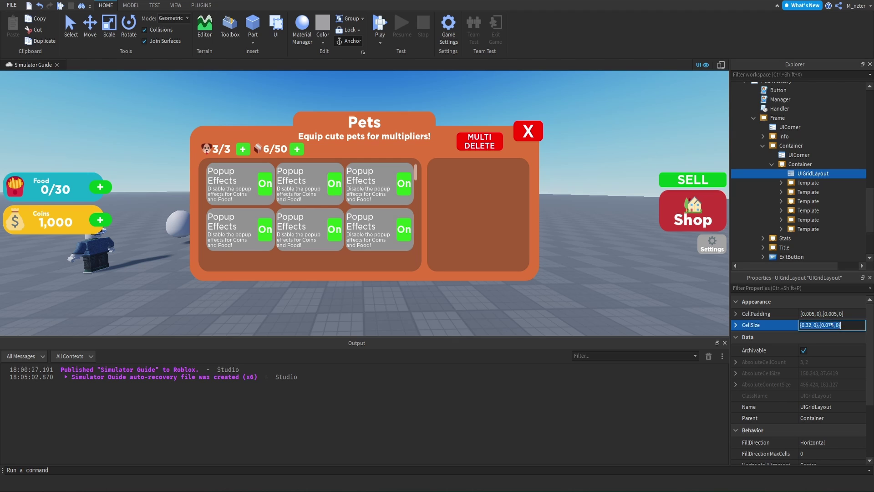
click(831, 324)
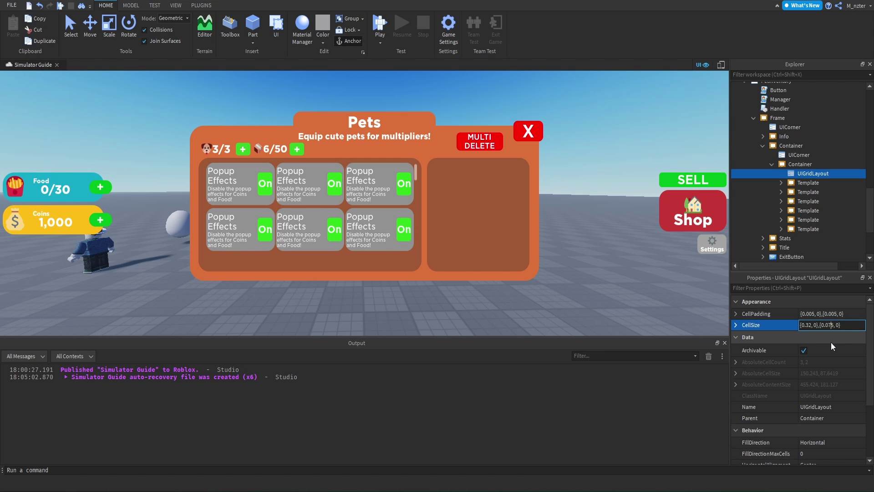
text(8)
key(Return)
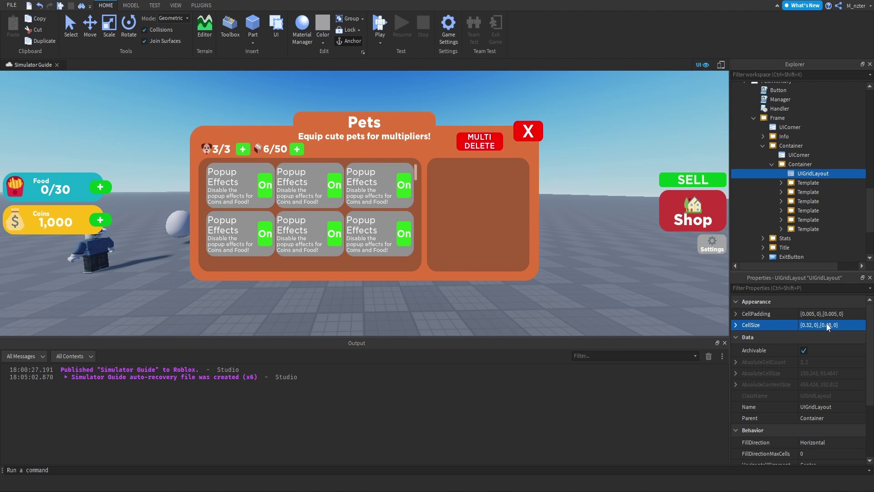
key(BackSpace)
text(3)
key(Return)
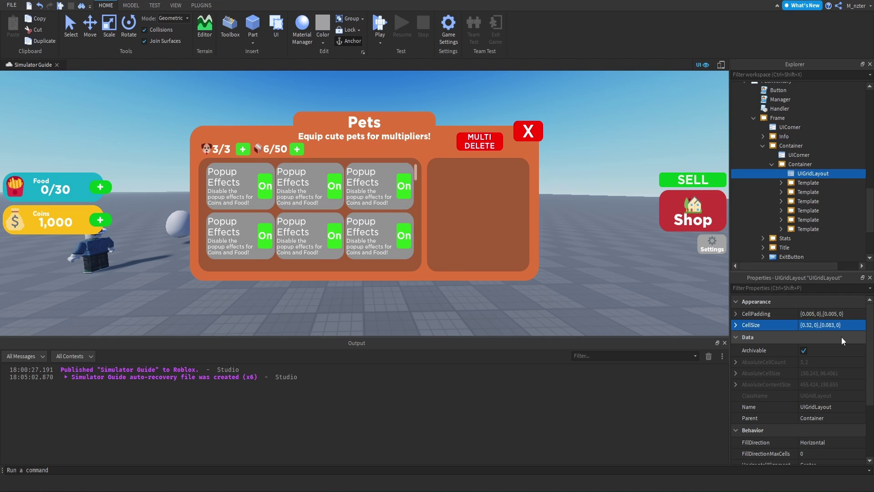
- Delete all six Template frames from the Container
click(810, 184)
shift+click(812, 228)
key(Delete)
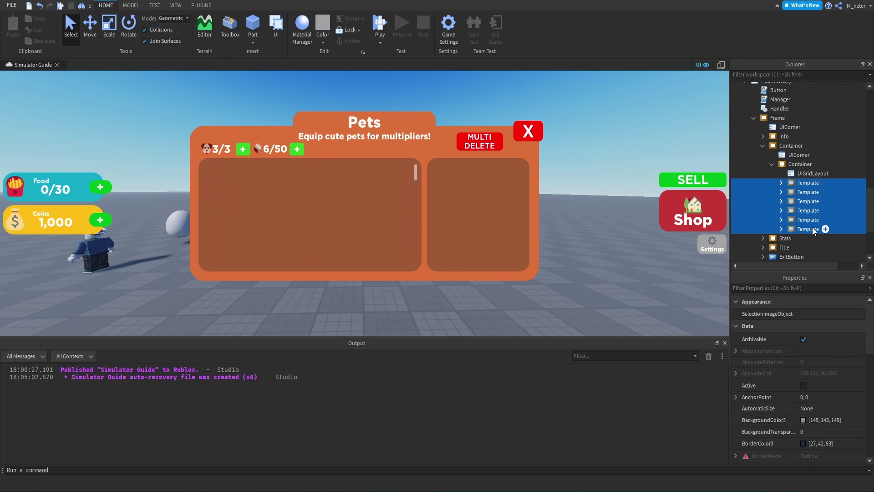
- Copy the Template button from the Shop's Manager script into the pet inventory's inner Container
scroll(840, 178, up, 10)
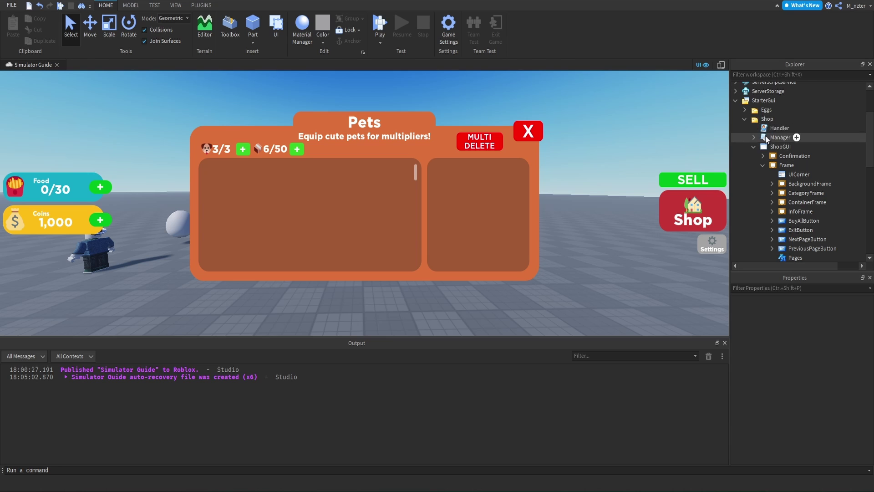
click(754, 146)
click(754, 138)
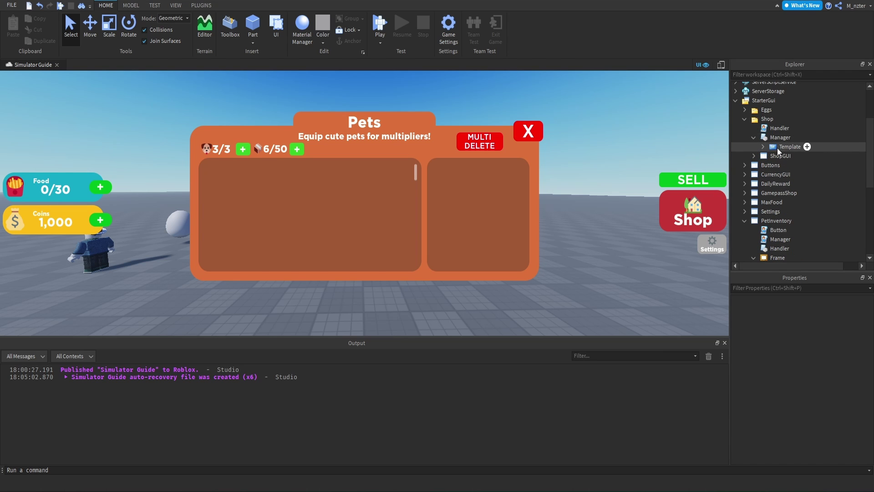
click(777, 147)
drag(785, 153, 811, 156)
scroll(804, 167, down, 3)
scroll(812, 185, down, 3)
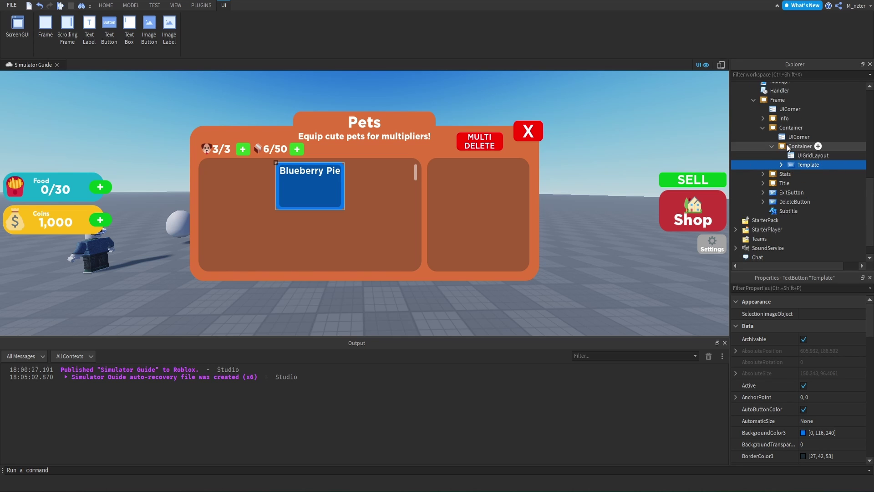
- Set the pasted Template's background color to the pet window's orange, sampled from the screen as 221, 112, 57
key(ctrl+shift+p)
text(bac)
click(810, 314)
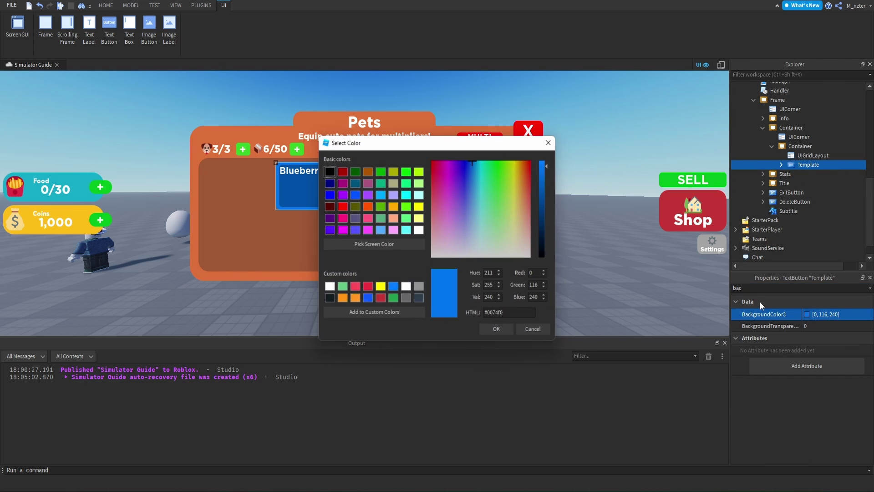
click(399, 246)
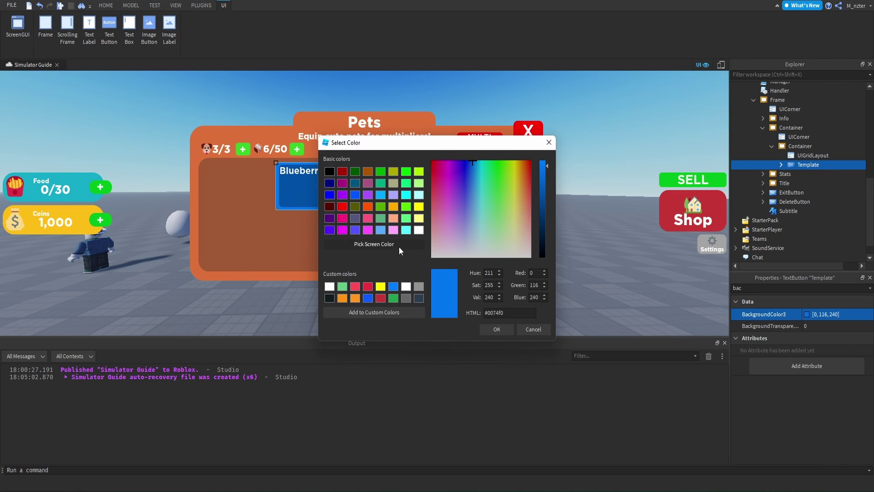
click(280, 138)
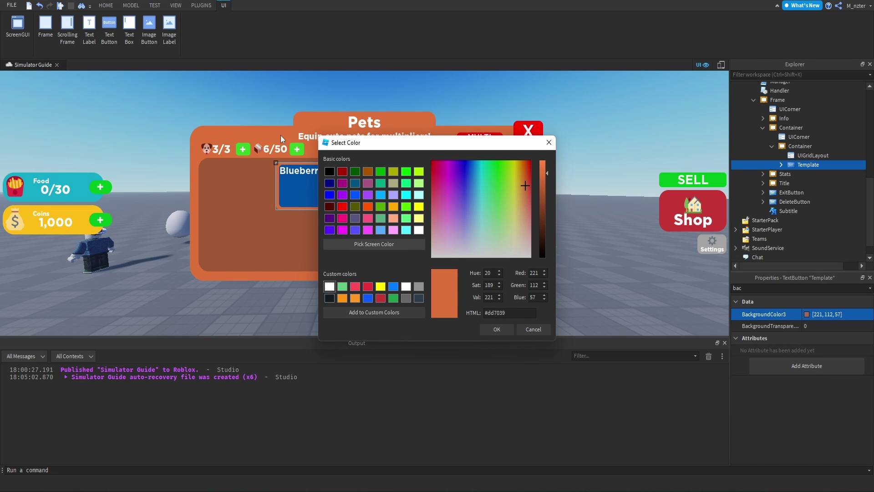
click(497, 324)
- Set the background color of the Template's Holder to the container's brown, sampled from the screen as 160, 89, 54
click(782, 164)
click(801, 183)
click(807, 314)
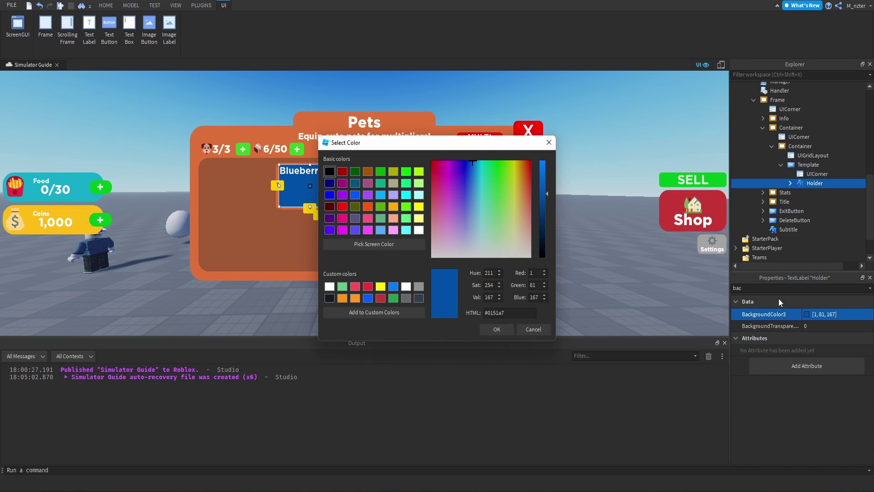
click(375, 244)
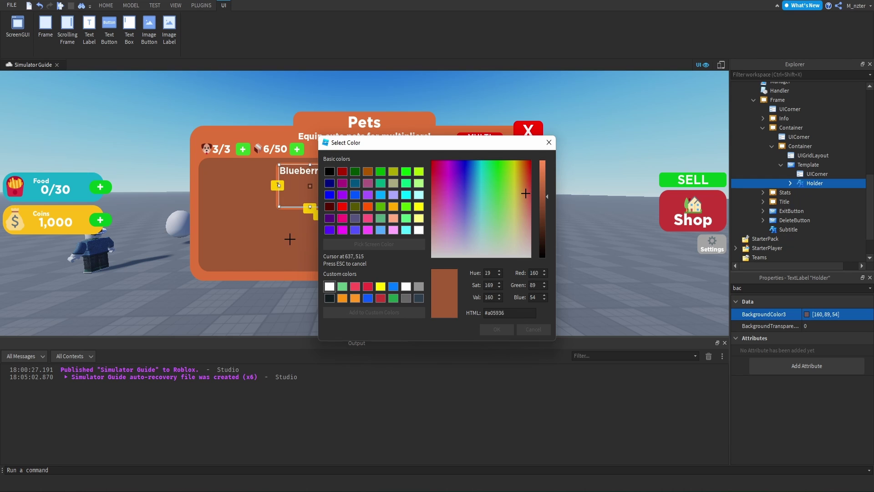
click(288, 238)
click(496, 329)
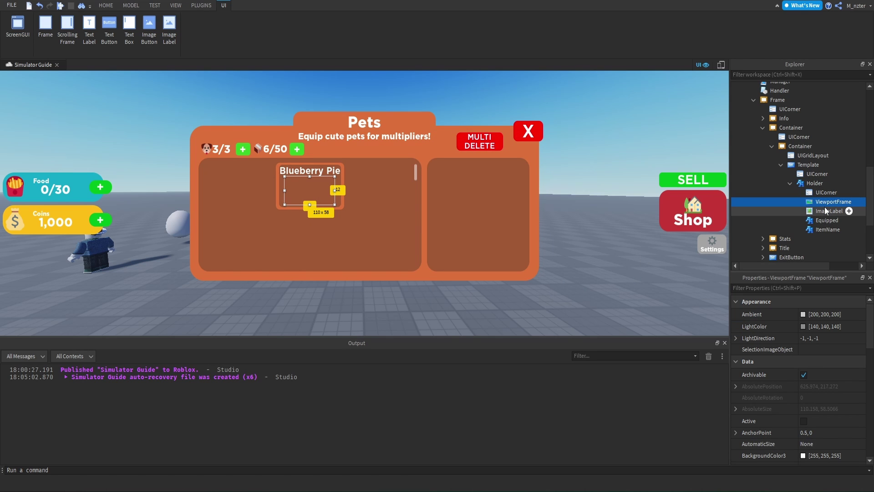
- Delete the ImageLabel from the Template's Holder, keeping the ViewportFrame
click(826, 211)
key(Delete)
click(834, 202)
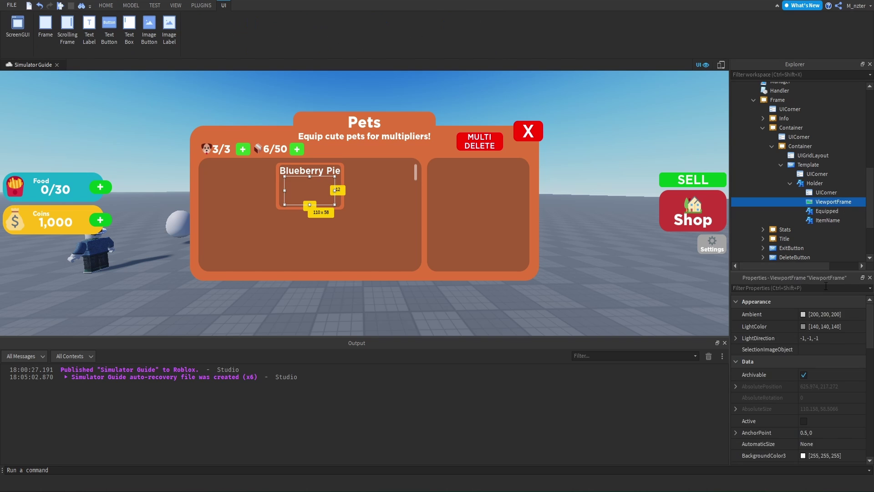
- Rename the Holder's ItemName label to PetName and set its text to "Fox"
click(828, 221)
click(823, 220)
text(P)
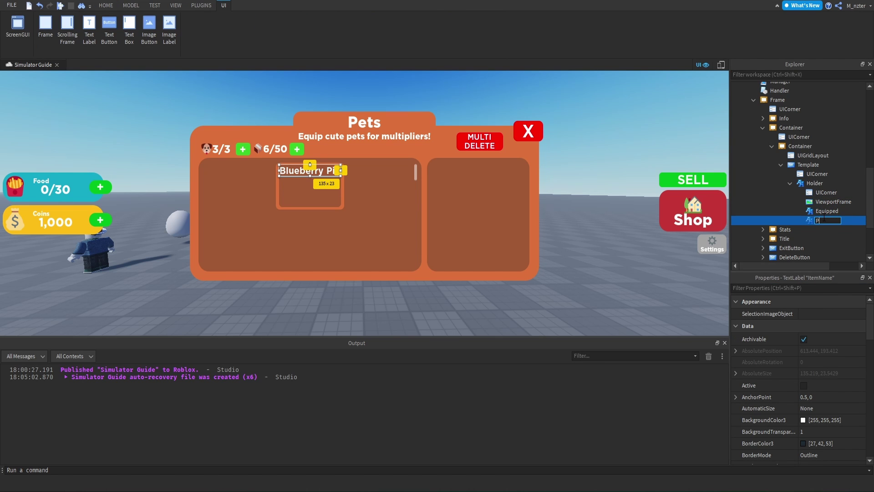
text(etName)
key(Return)
click(765, 288)
text(text)
click(822, 337)
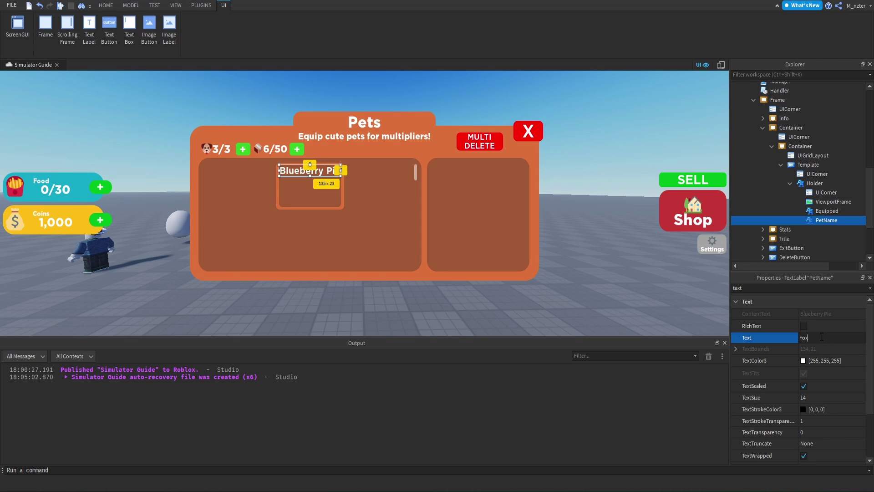
text(Fox)
key(Return)
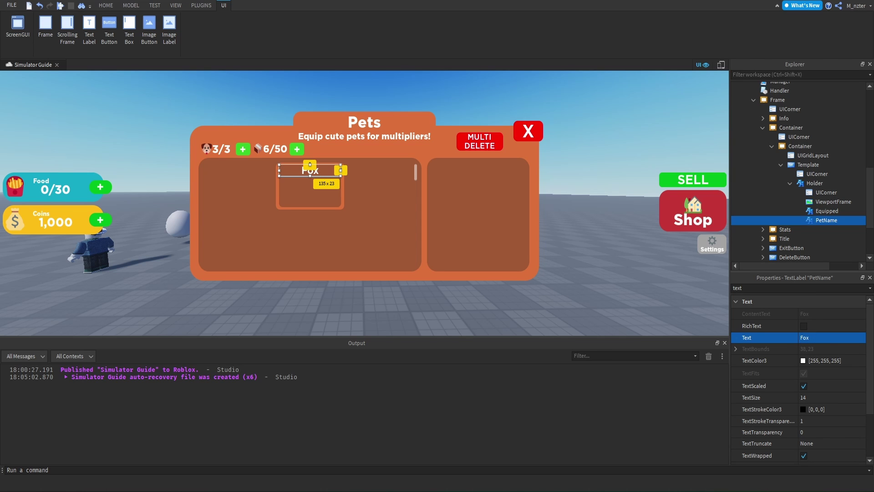
- Make the Equipped label visible and shrink it to about 35 x 25 in the lower-right corner of the Holder
click(813, 213)
click(814, 288)
text(v)
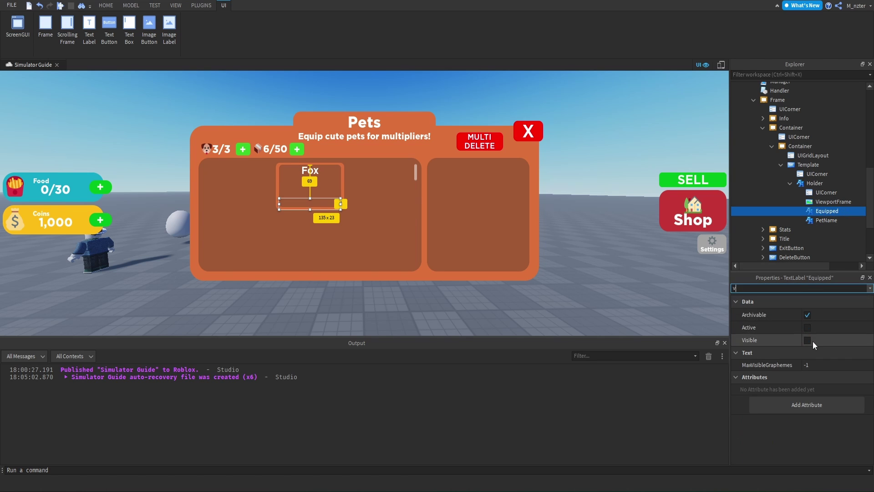
click(809, 341)
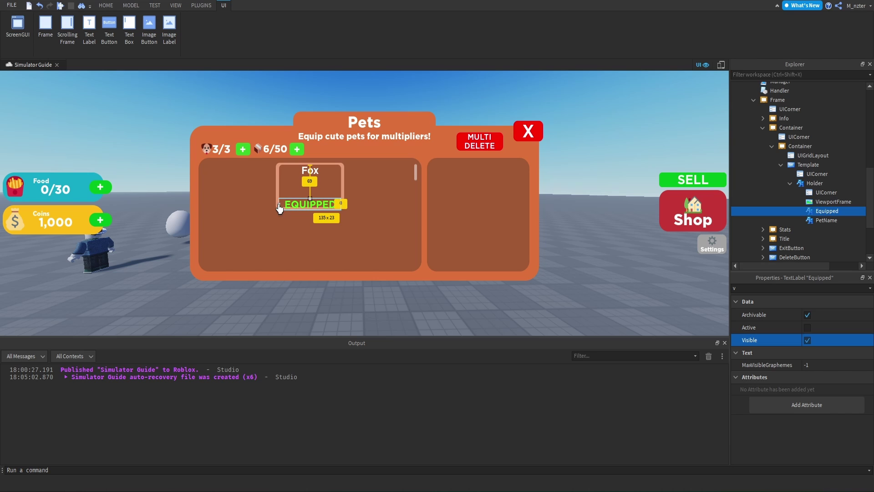
drag(280, 208, 341, 196)
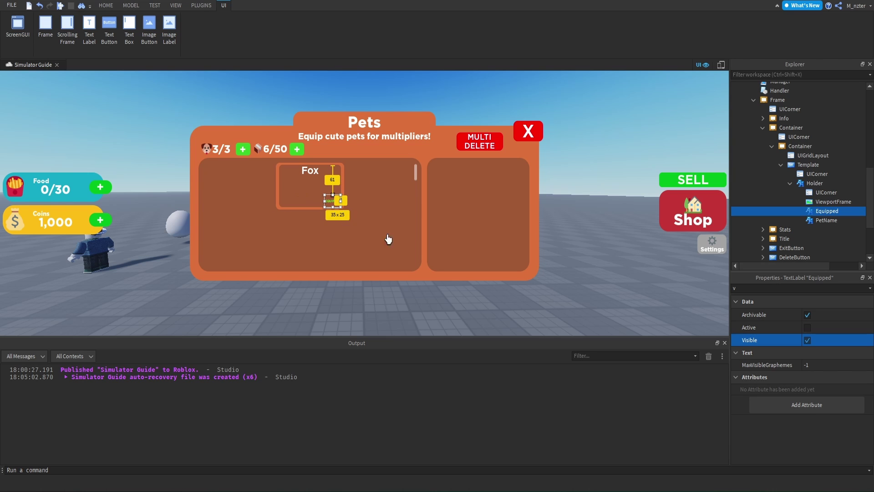
- Replace the Equipped label's text with the green check mark emoji
click(780, 287)
text(v)
key(BackSpace)
text(text)
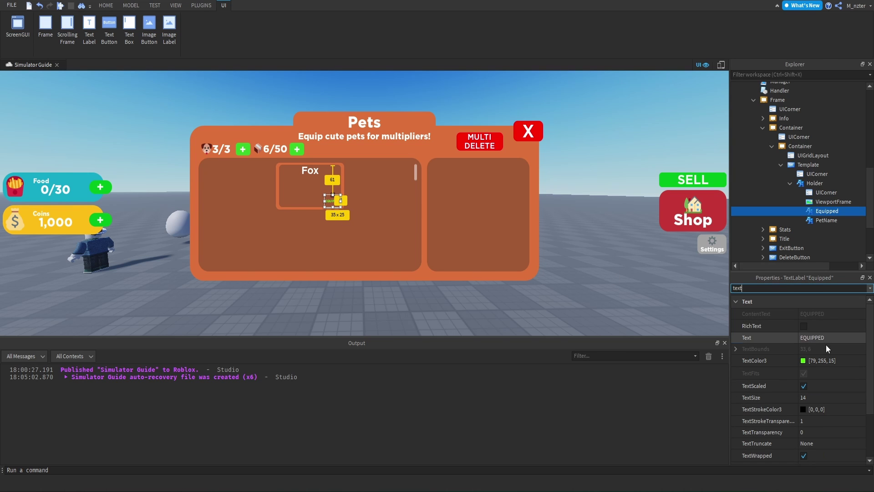
click(823, 337)
key(super+period)
text(check)
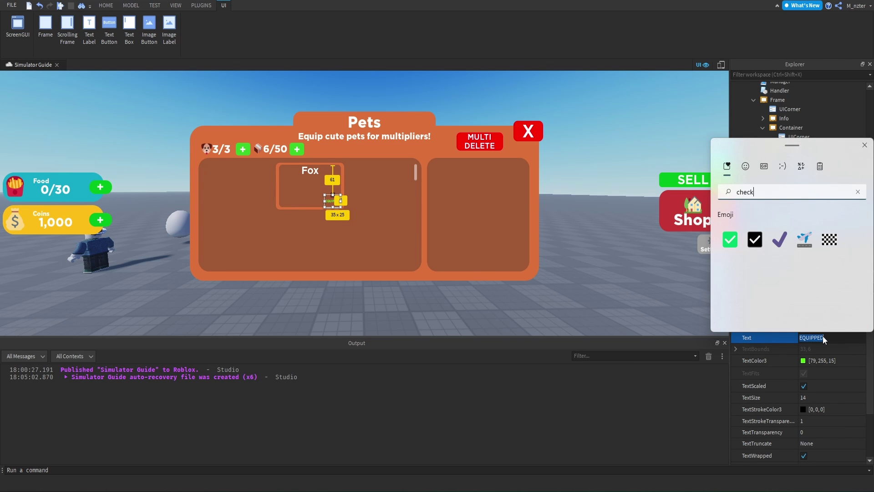
click(734, 239)
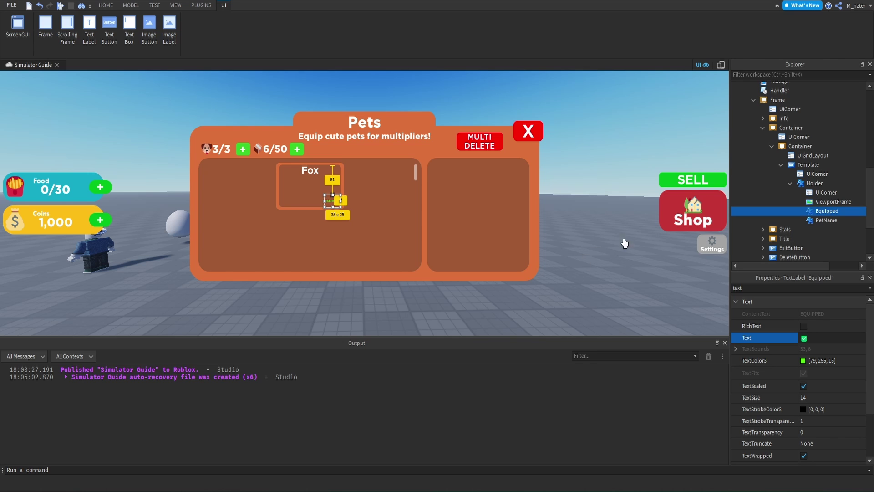
click(638, 216)
scroll(639, 216, up, 1)
- Duplicate the Template eight times to preview the filled pet grid, and delete the eight copies again
click(808, 182)
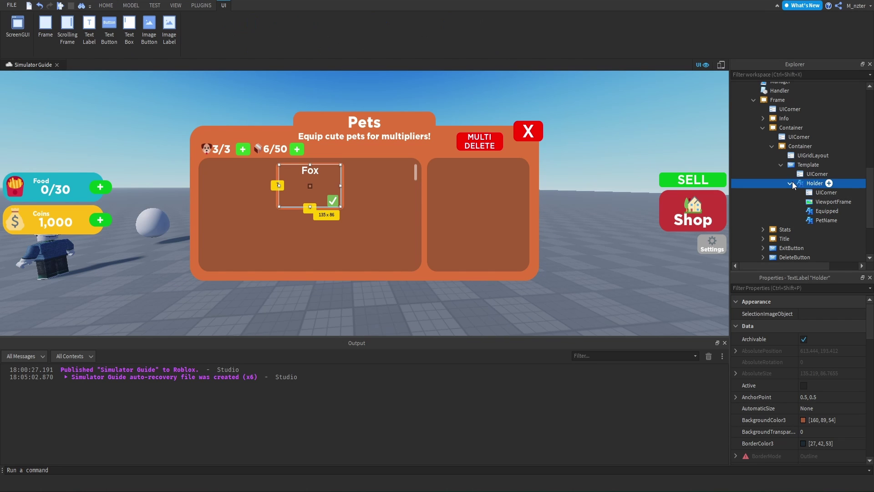
click(782, 164)
click(796, 165)
key(ctrl+d)
key(ctrl+d)
key(ctrl+d)
key(ctrl+d)
key(ctrl+d)
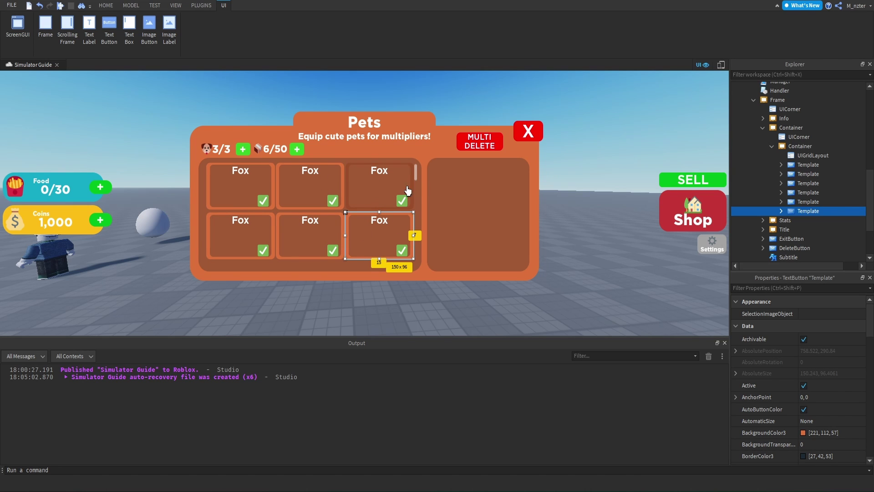
key(ctrl+d)
key(ctrl+d)
key(ctrl+d)
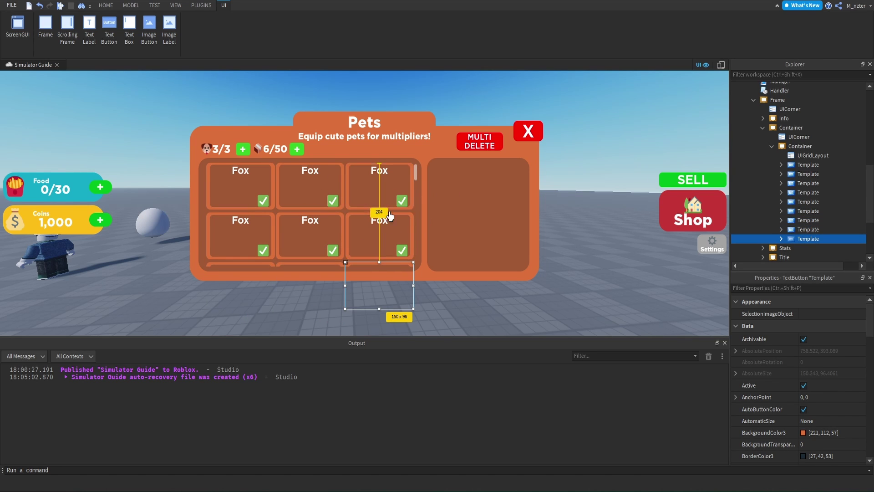
scroll(383, 207, down, 3)
scroll(377, 203, up, 3)
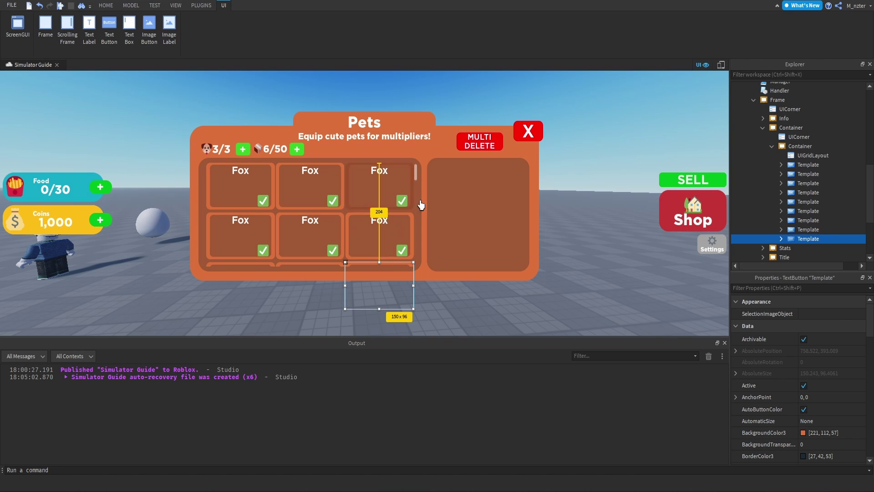
shift+click(799, 174)
key(Delete)
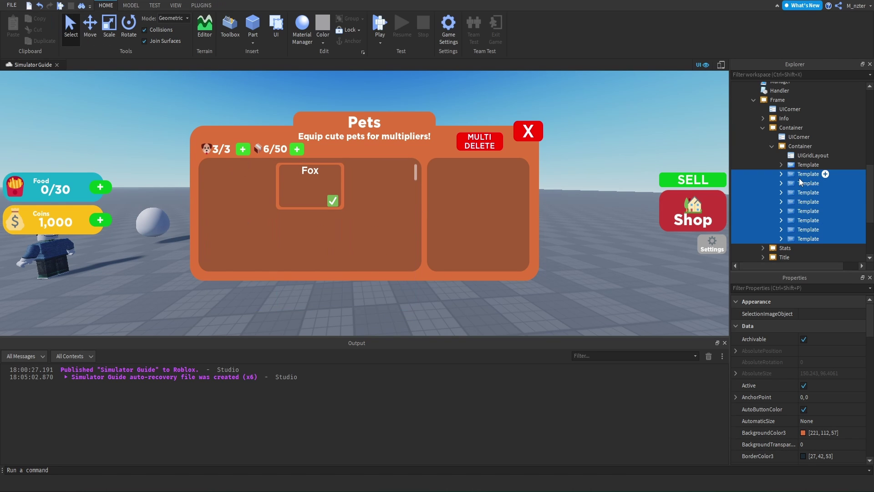
- Duplicate the Equipped label inside the Template's Holder and rename the copy Delete
click(782, 164)
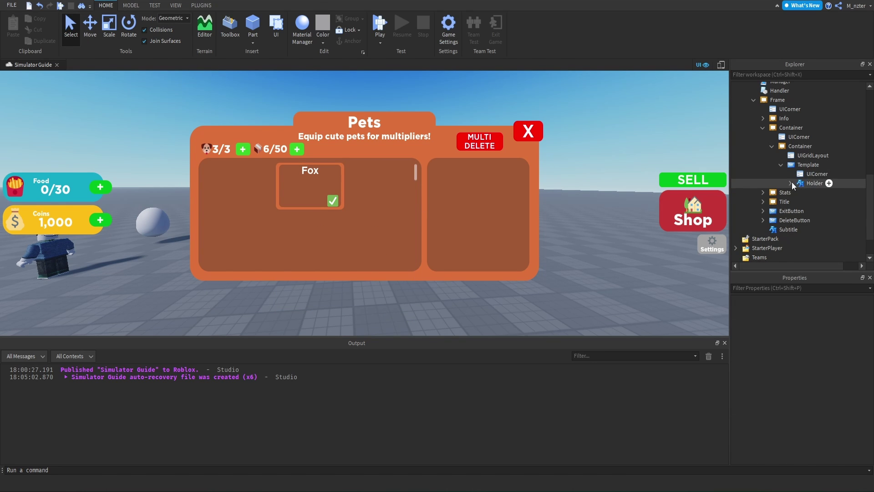
click(791, 183)
click(815, 212)
key(ctrl+d)
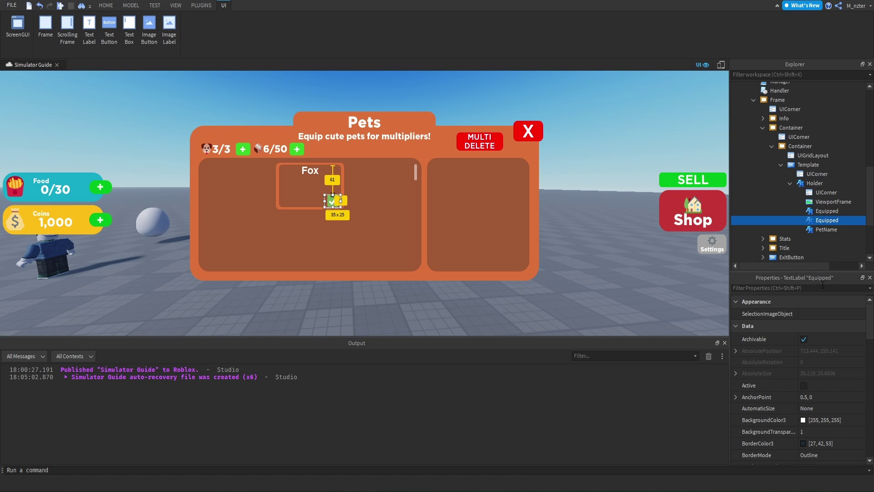
key(F2)
text(Delete)
key(Return)
- Replace the Delete label's text with the boxed check emoji that is black in the emoji picker
click(816, 292)
text(text)
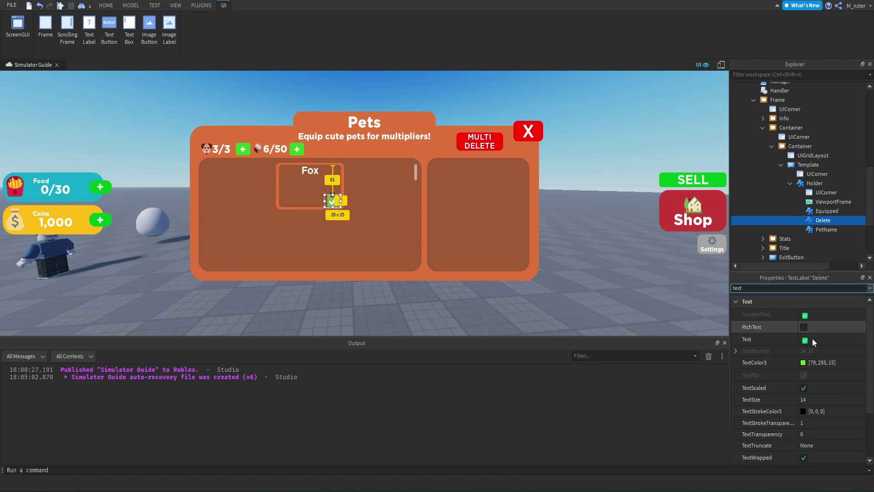
click(813, 338)
key(super+period)
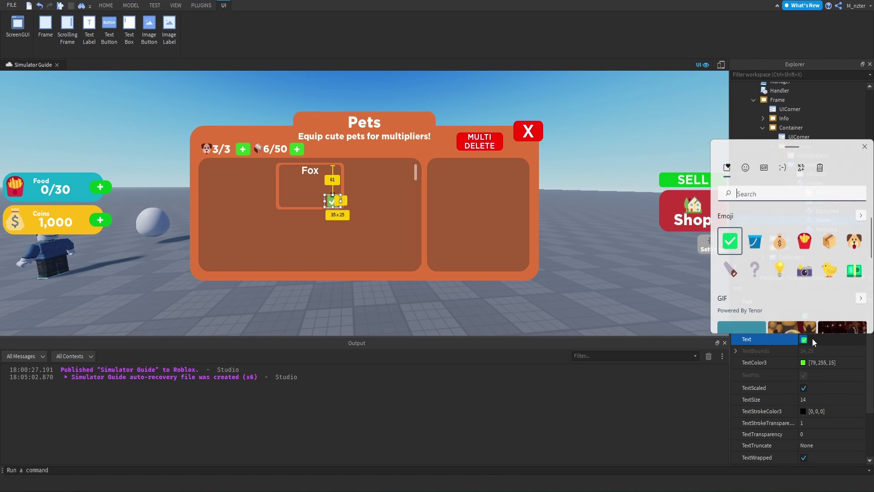
text(chec)
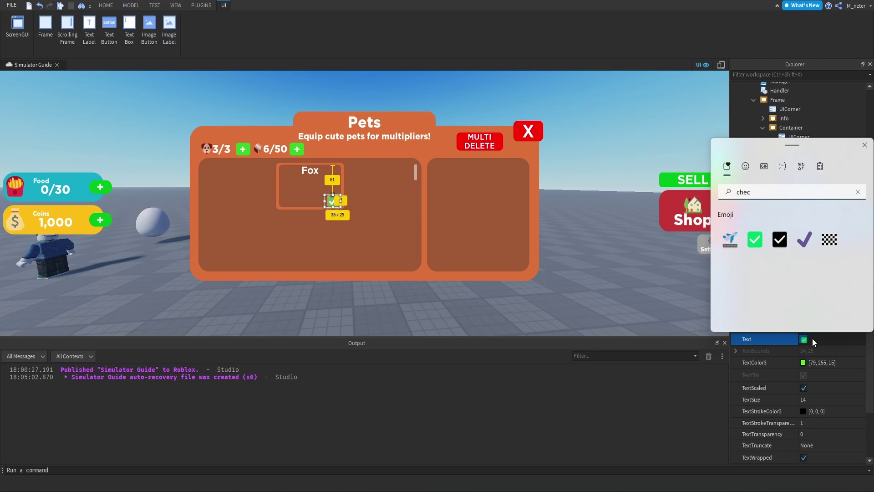
click(782, 238)
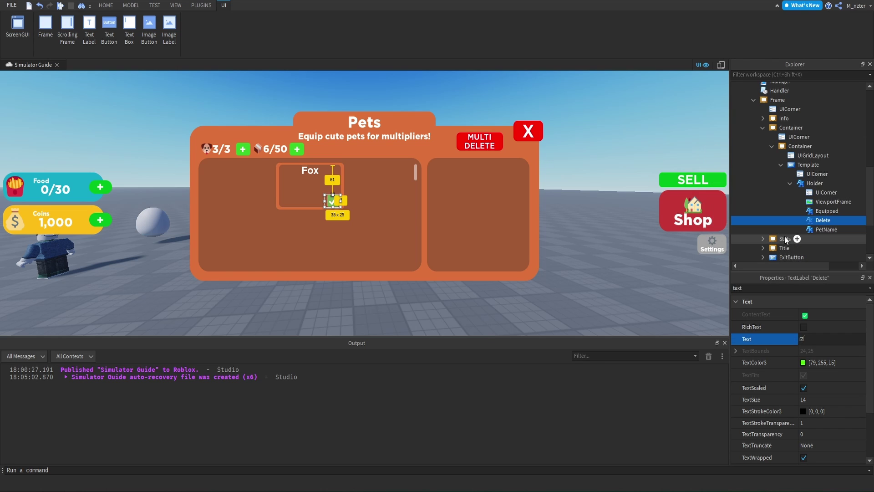
- Set the Delete label's AnchorPoint to 0, 0 and change its Position to put it in the Holder's lower-left corner
click(818, 288)
text(po)
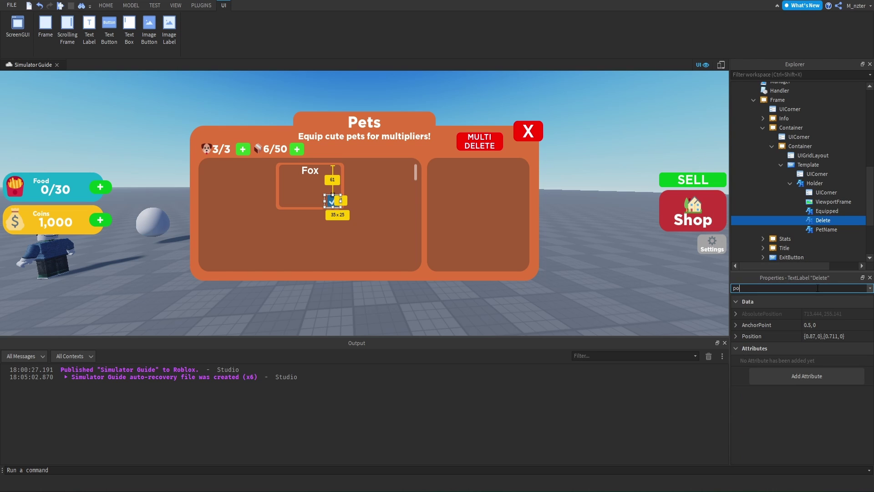
click(811, 325)
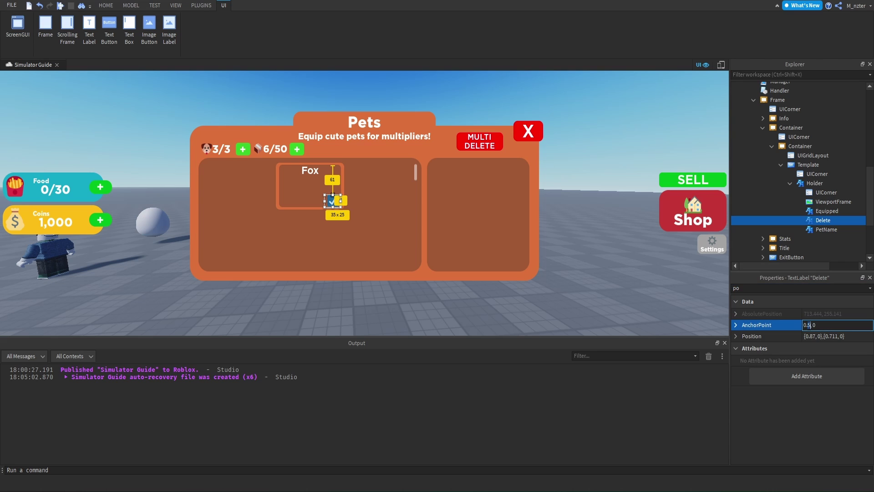
key(Return)
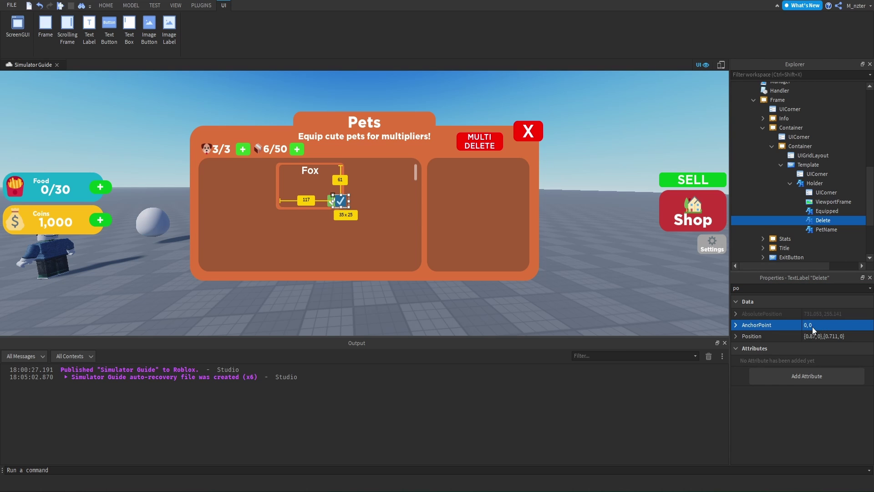
click(813, 336)
key(BackSpace)
key(BackSpace)
key(Return)
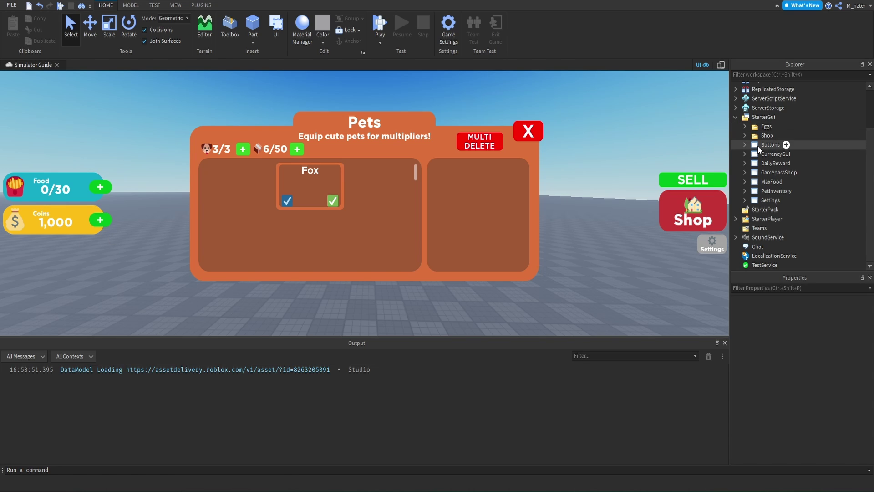
- Duplicate the ButtonHolder frame in the Buttons GUI and rename the copy LeftButtonHolder
click(747, 146)
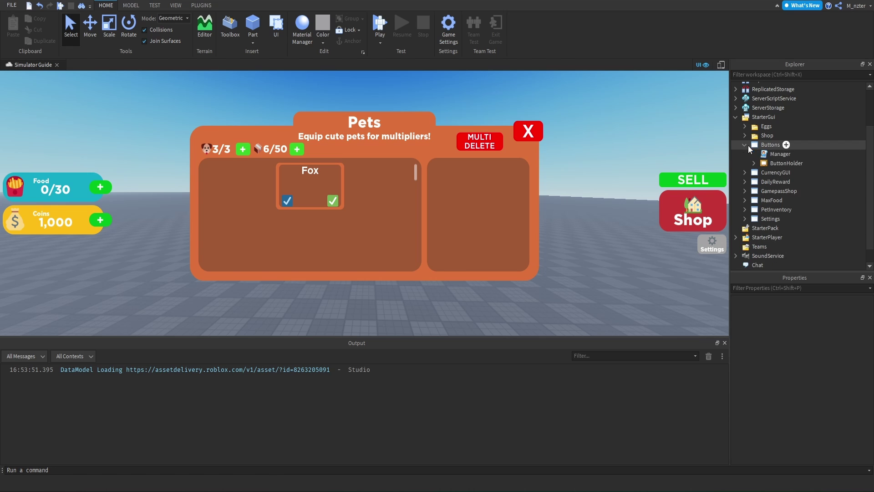
click(770, 163)
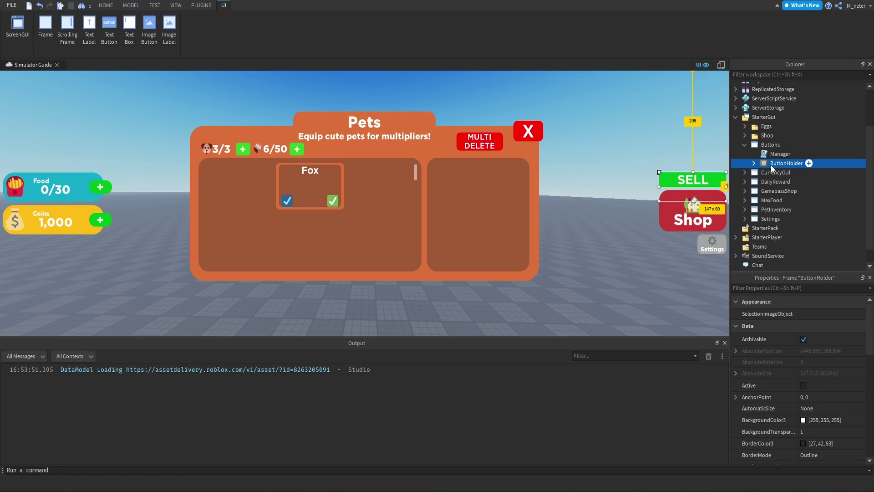
key(ctrl+d)
double_click(782, 173)
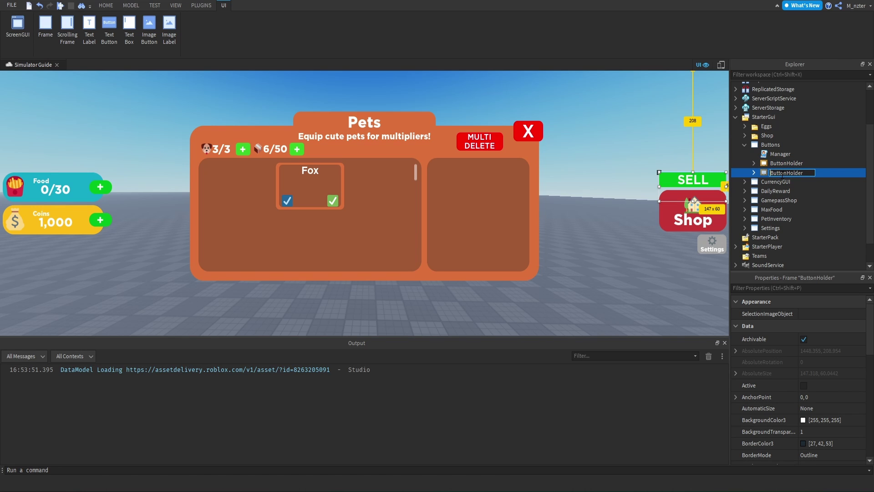
text(Left)
key(Return)
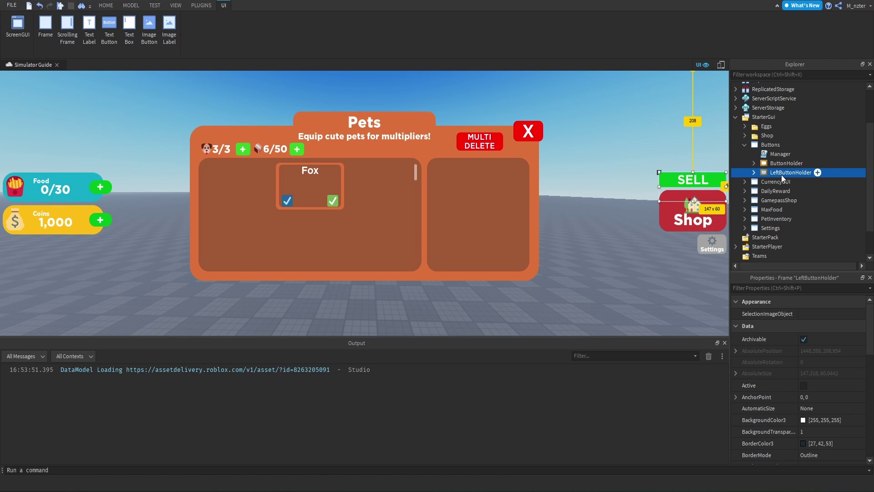
- Delete the UIListLayout from LeftButtonHolder
click(783, 164)
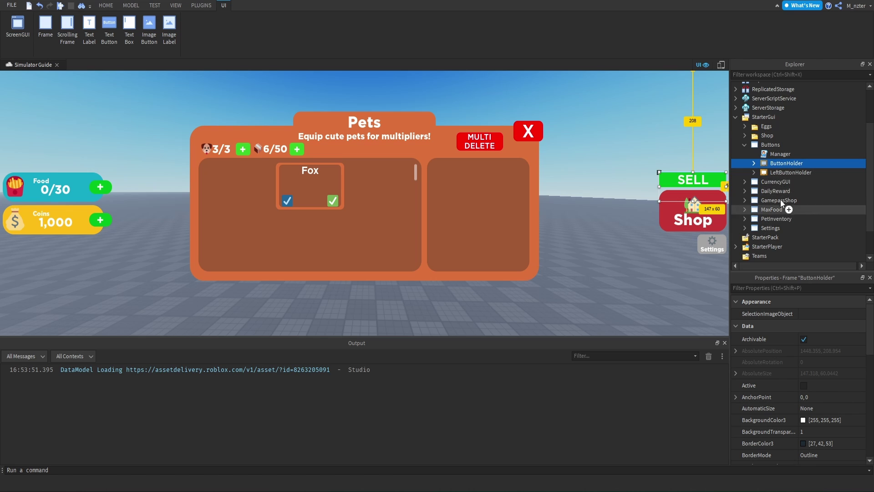
click(754, 173)
click(792, 182)
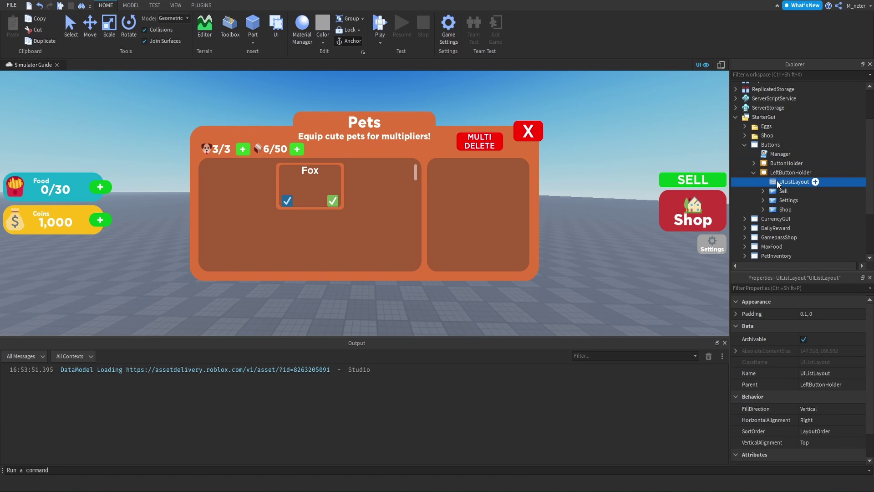
key(Delete)
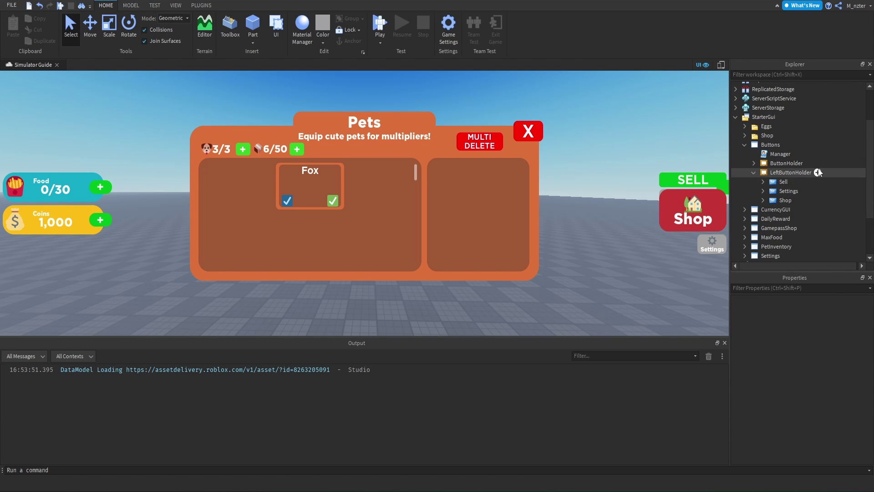
- Insert a UIGridLayout into LeftButtonHolder
click(820, 173)
text(ui)
key(Return)
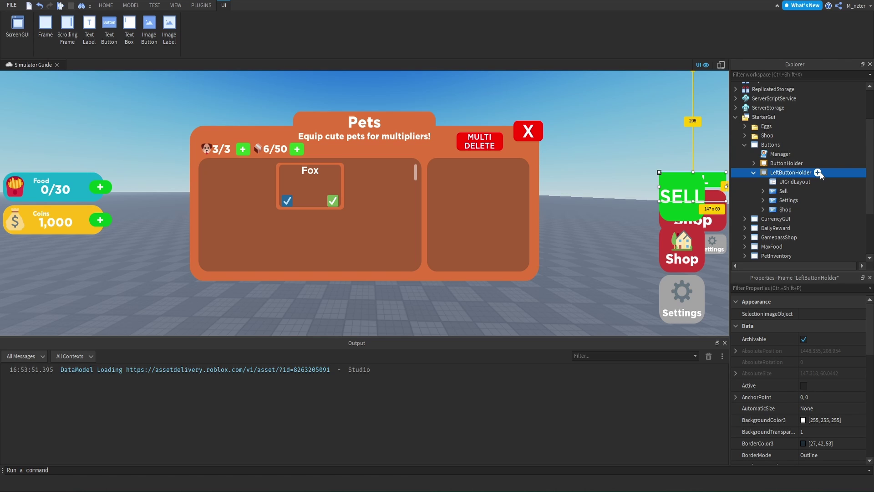
- Set LeftButtonHolder's horizontal Position scale to 0 so the frame sits against the screen's left edge
click(800, 288)
text(po)
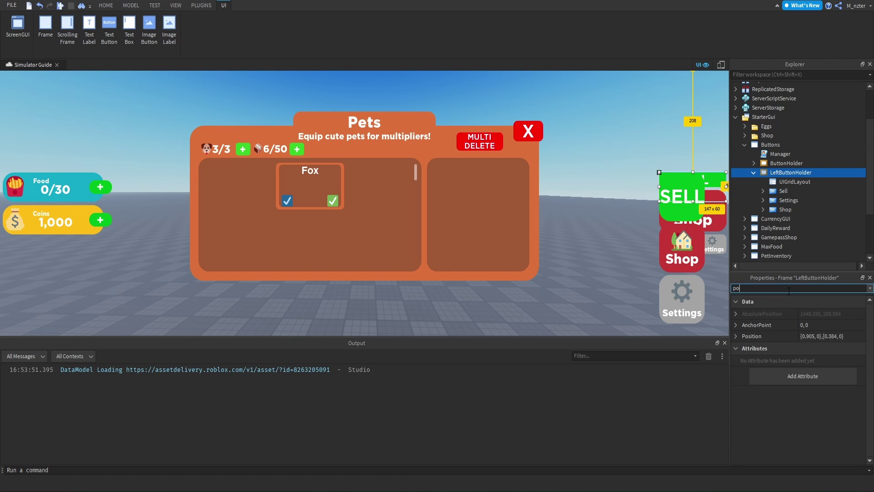
drag(810, 337, 818, 337)
text(0)
key(Return)
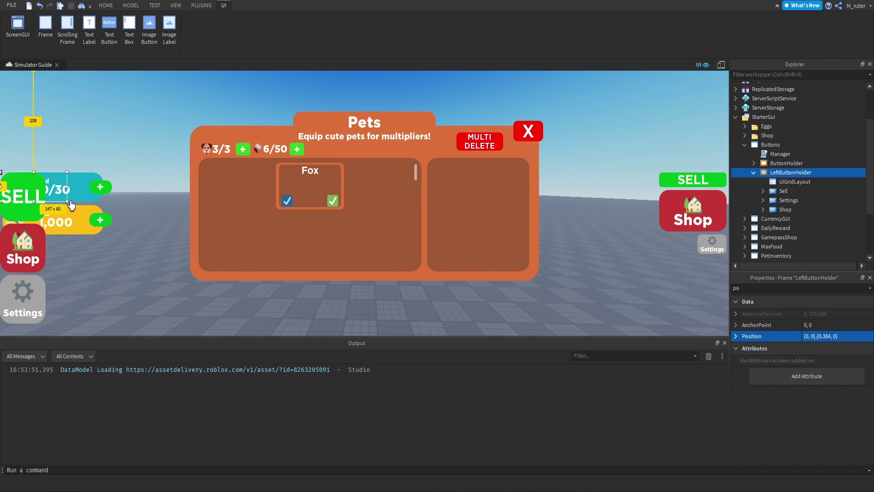
- Resize LeftButtonHolder to about 189 x 96 directly below the Coins display, with a small gap to the screen edge
drag(67, 201, 100, 260)
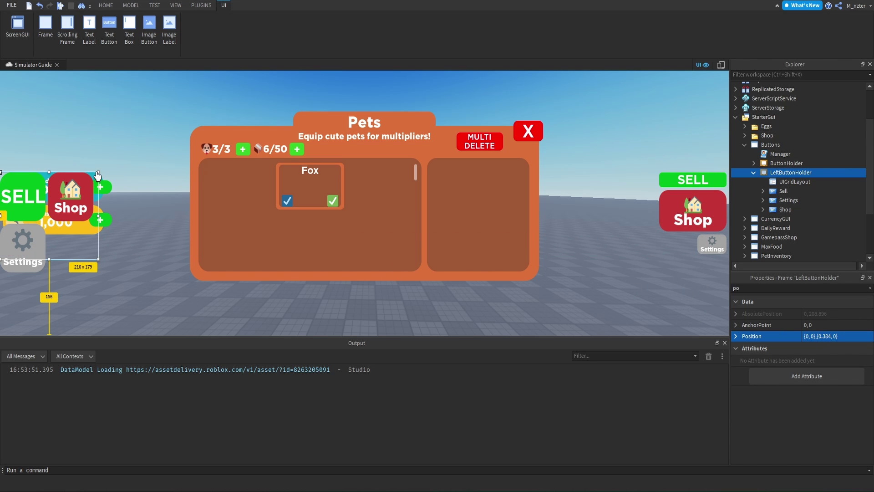
drag(100, 173, 100, 237)
drag(100, 248, 89, 247)
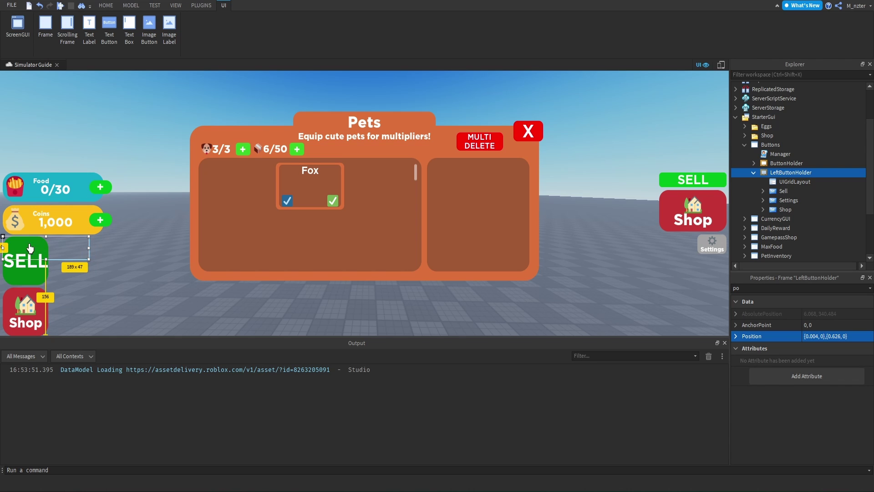
drag(46, 259, 48, 285)
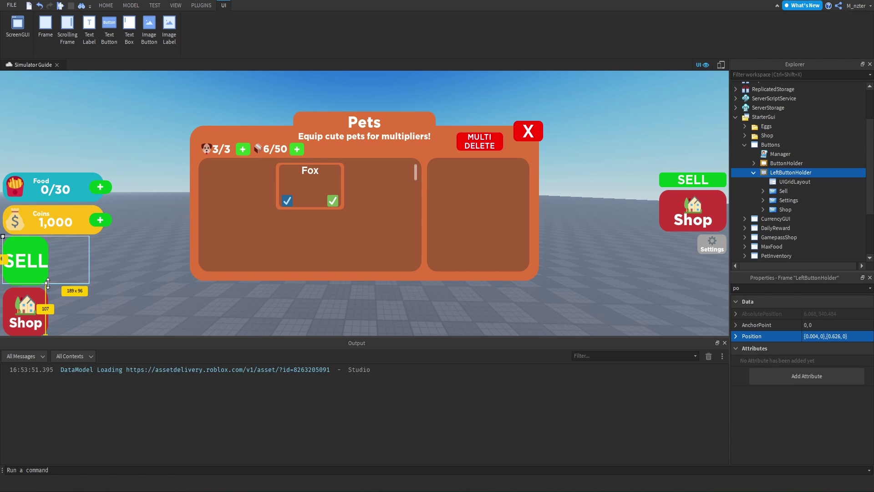
drag(2, 260, 2, 260)
- Set the CellSize of LeftButtonHolder's UIGridLayout to {0.32, 0},{0.5, 0}
click(803, 182)
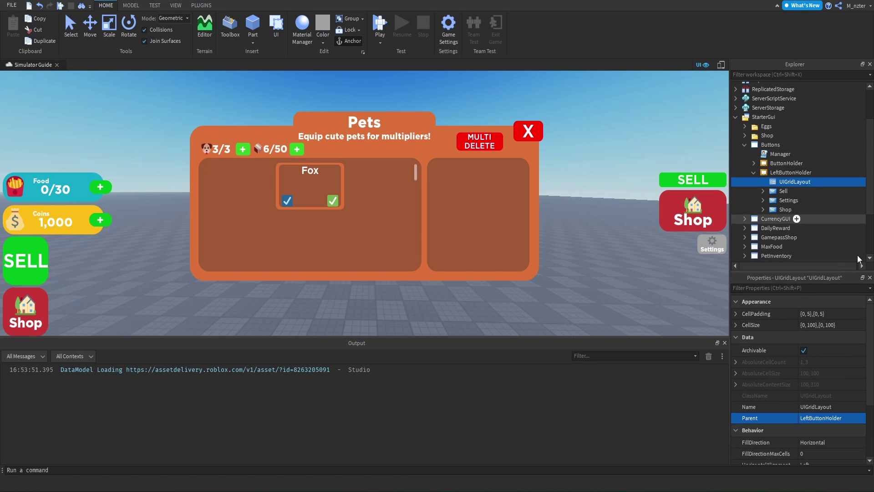
click(809, 325)
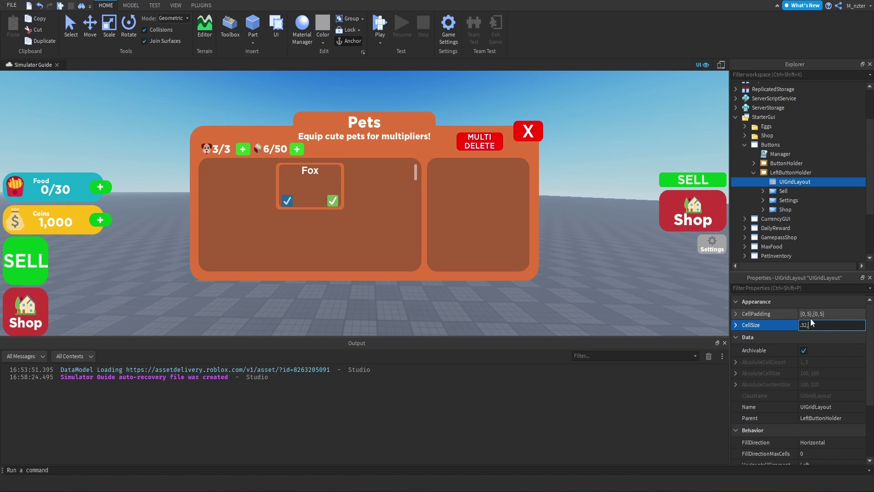
text(.32, 0},{0.5, 0)
key(Return)
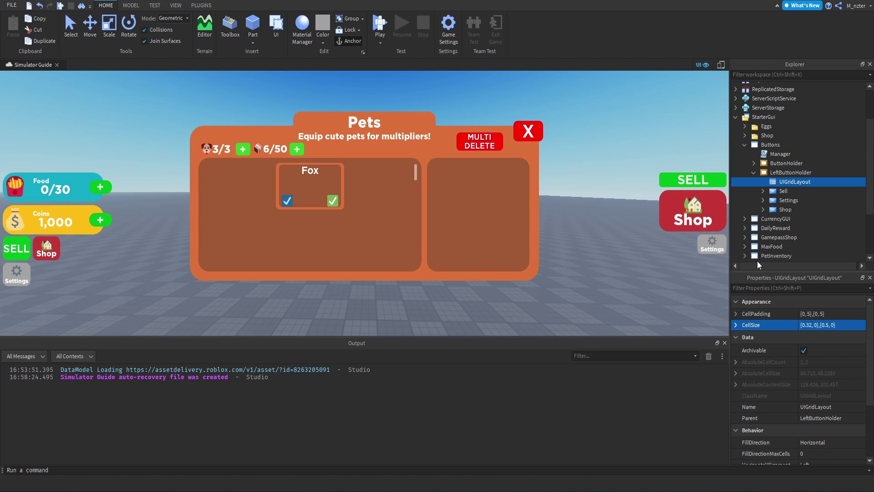
- Set the UIGridLayout's CellPadding to {0.05, 0},{0.05, 0}
click(812, 314)
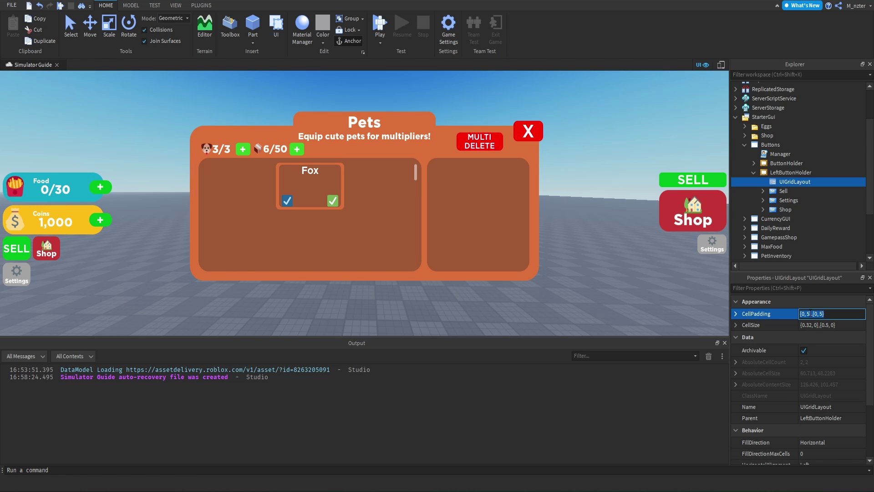
text(.05, 0)
key(Return)
- Set the UIGridLayout's CellPadding to {0.035, 0},{0.035, 0}
click(815, 316)
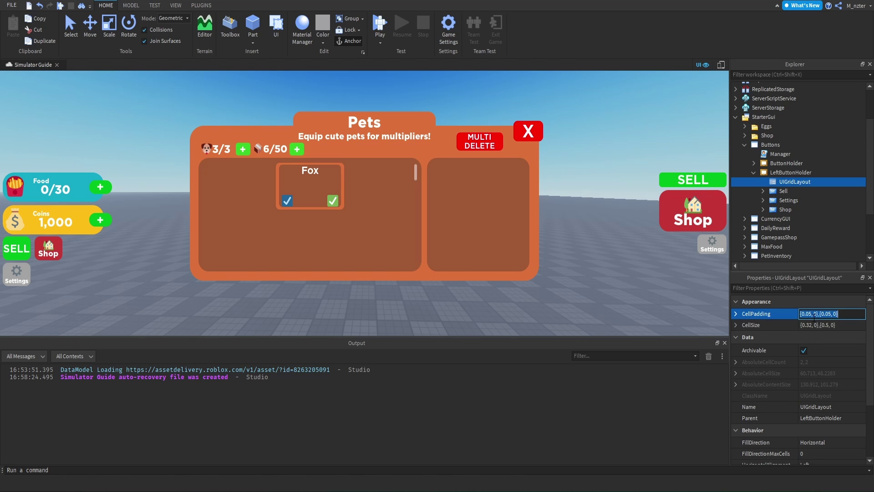
click(811, 314)
text(3)
key(Return)
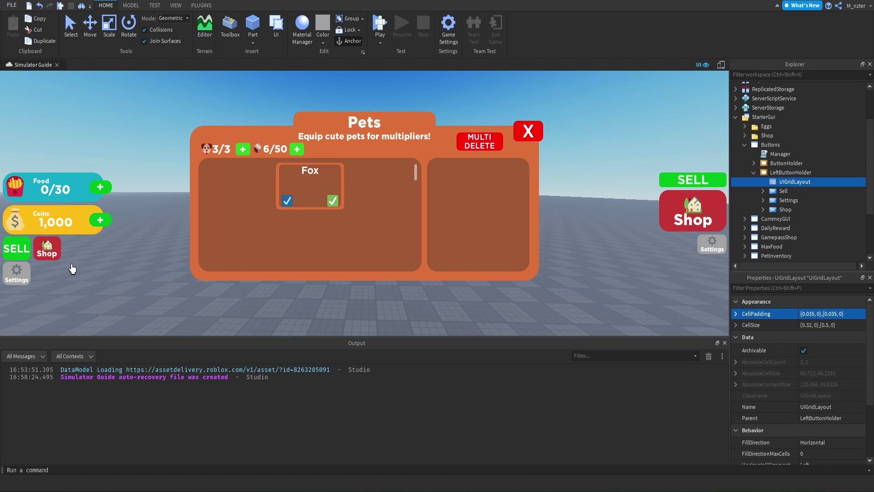
- Reduce the UIGridLayout's horizontal cell size to 0.31 so three buttons fit in one row
click(810, 325)
click(811, 325)
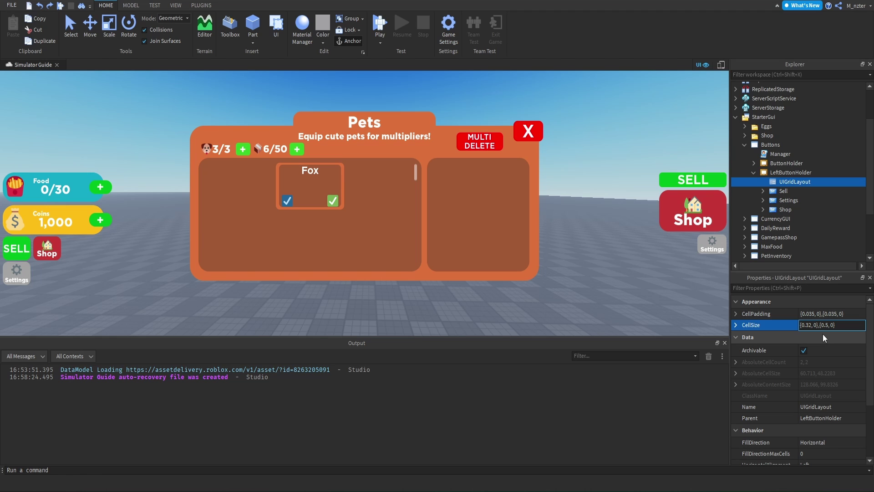
key(Delete)
text(1)
key(Return)
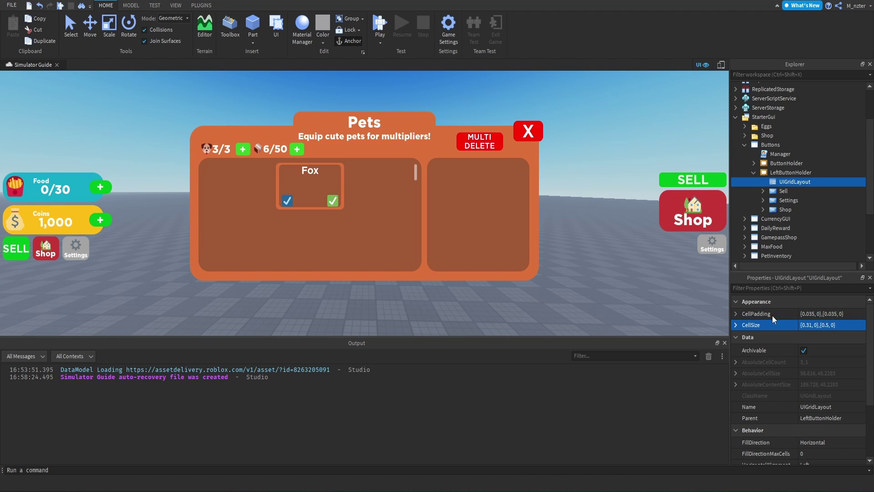
- Delete the Sell and Shop buttons from LeftButtonHolder, keeping only Settings
key(ctrl+z)
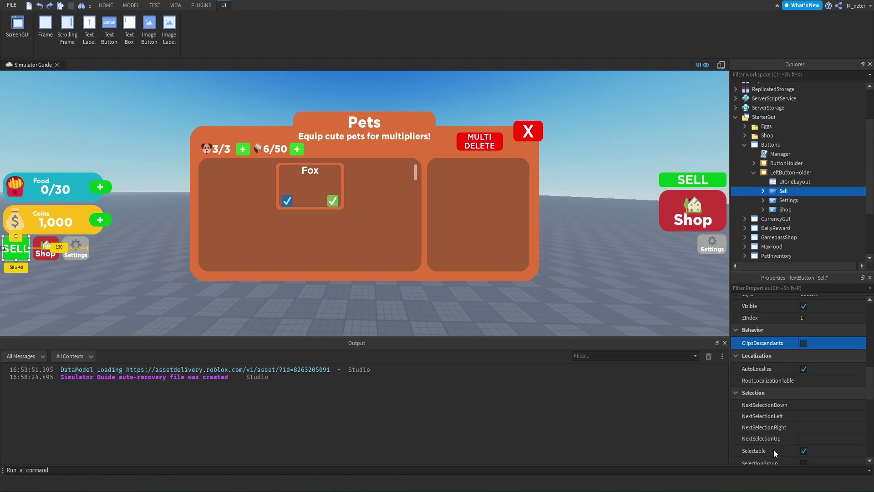
ctrl+click(780, 210)
key(Delete)
- Rename the Settings button in LeftButtonHolder to Stats
click(782, 191)
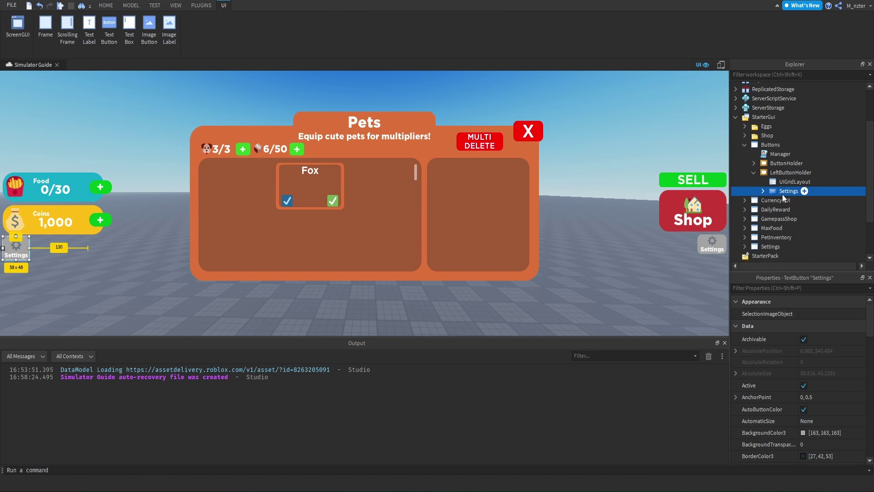
double_click(781, 194)
text(S)
- Replace the text of the Stats button's Icon label with the green chart emoji
click(763, 192)
click(791, 210)
click(798, 288)
text(text)
click(817, 339)
key(super+period)
text(char)
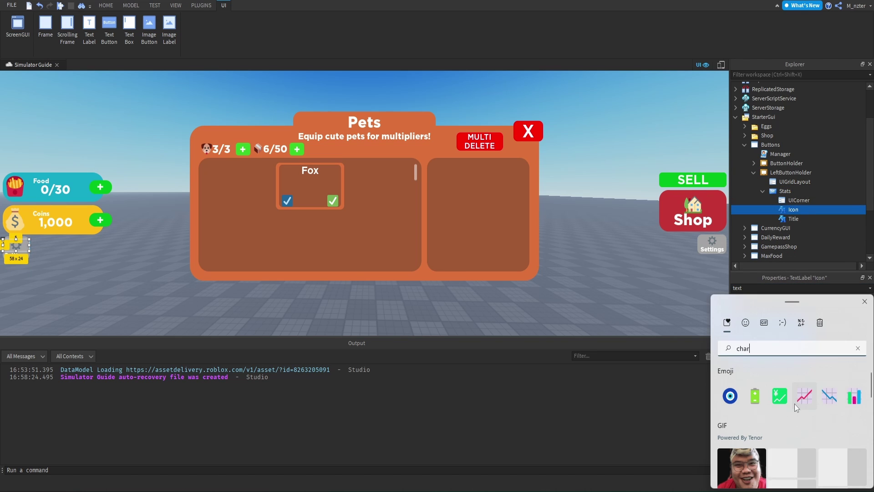
click(784, 397)
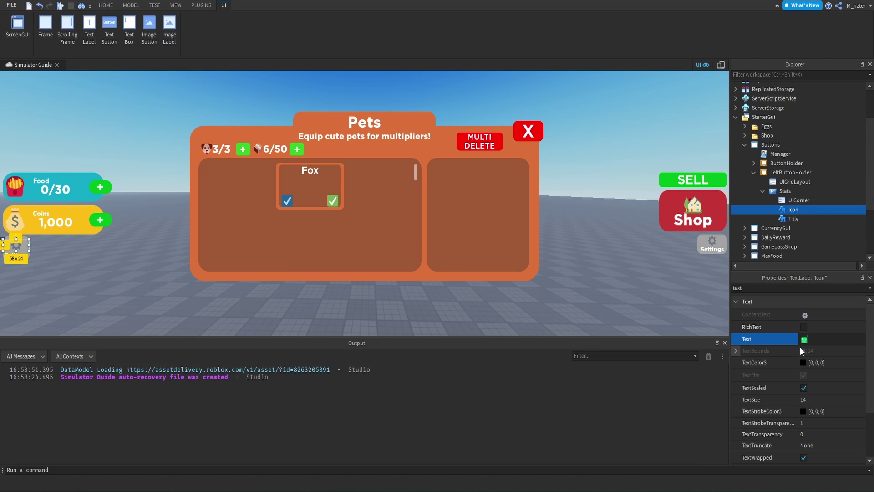
- Change the text of the Stats button's Title label to Stats
click(808, 290)
key(ctrl+a)
key(BackSpace)
click(794, 219)
click(797, 290)
text(t)
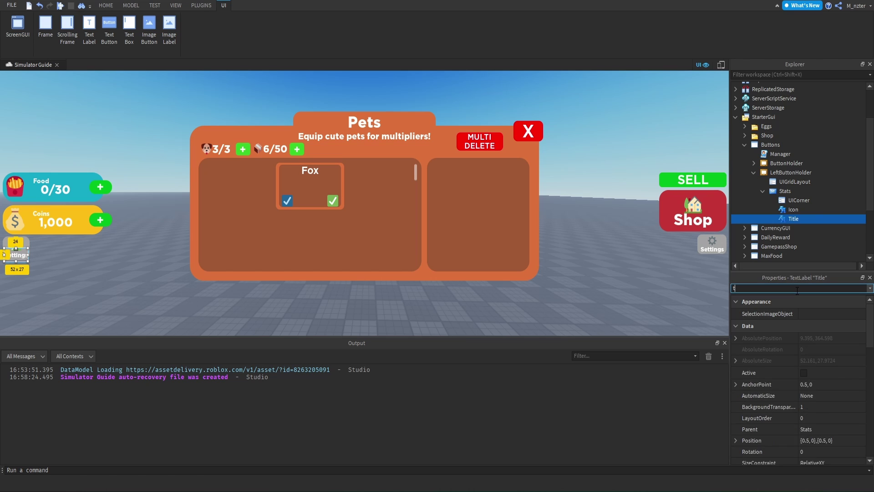
text(ext)
click(815, 338)
text(Stats)
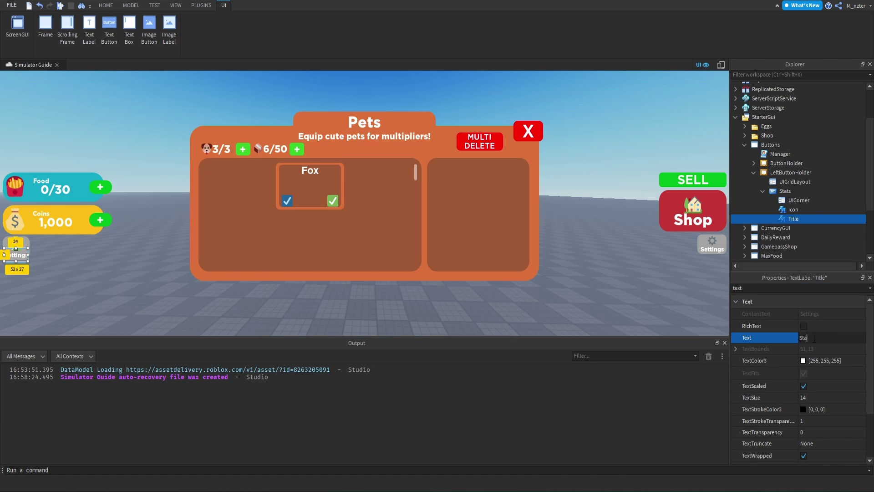
key(Return)
- Set the Stats button's BackgroundColor3 to purple, 81, 56, 163
click(785, 191)
click(797, 288)
text(bac)
click(806, 314)
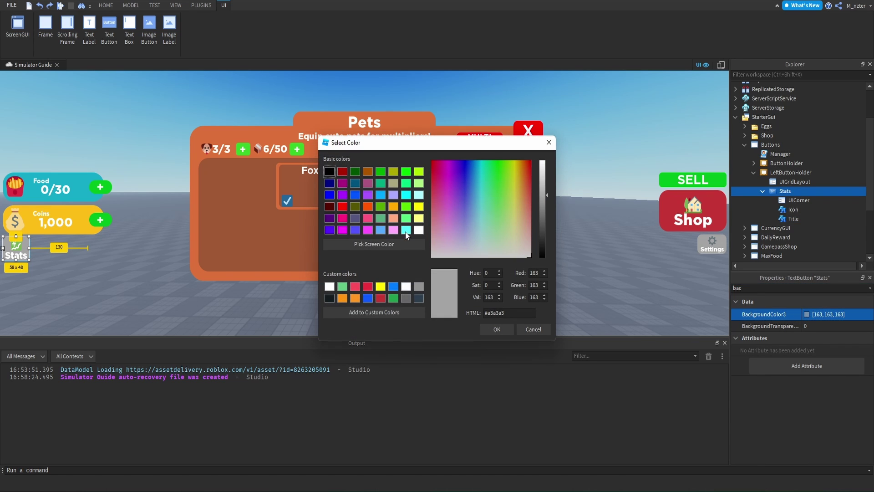
drag(451, 189, 458, 188)
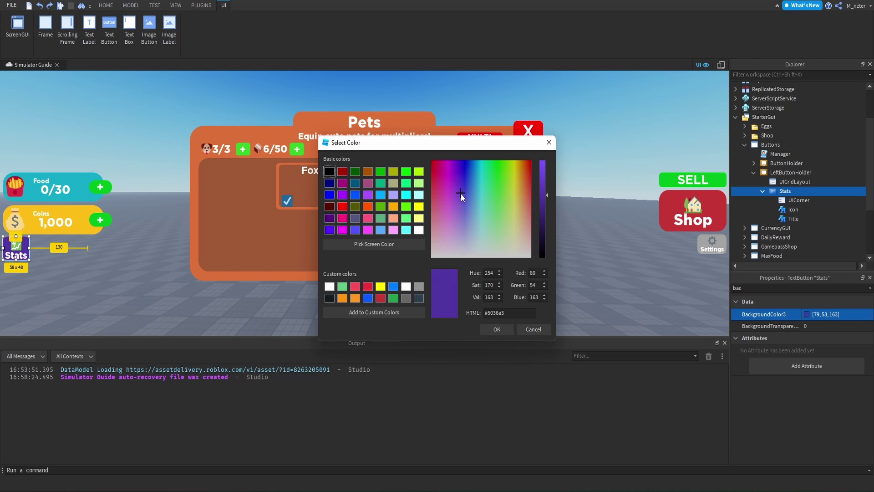
click(497, 329)
click(763, 191)
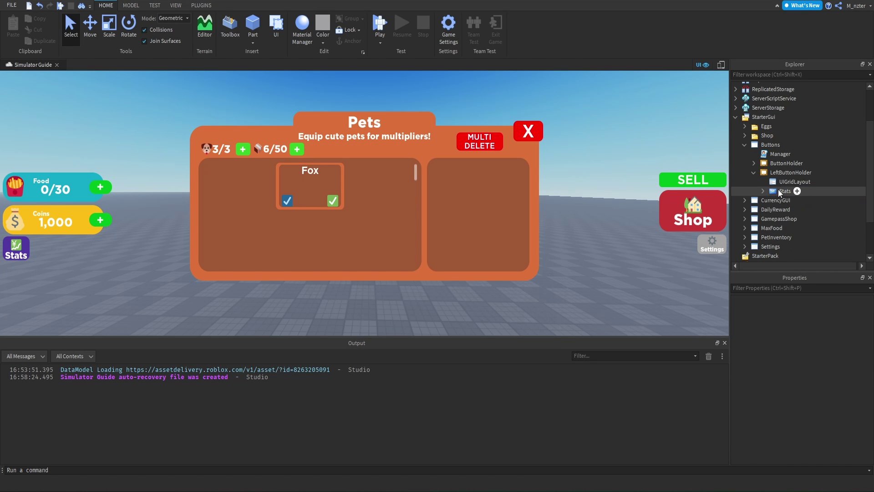
- Duplicate the Stats button in LeftButtonHolder and rename the copy Trade
click(779, 191)
key(ctrl+d)
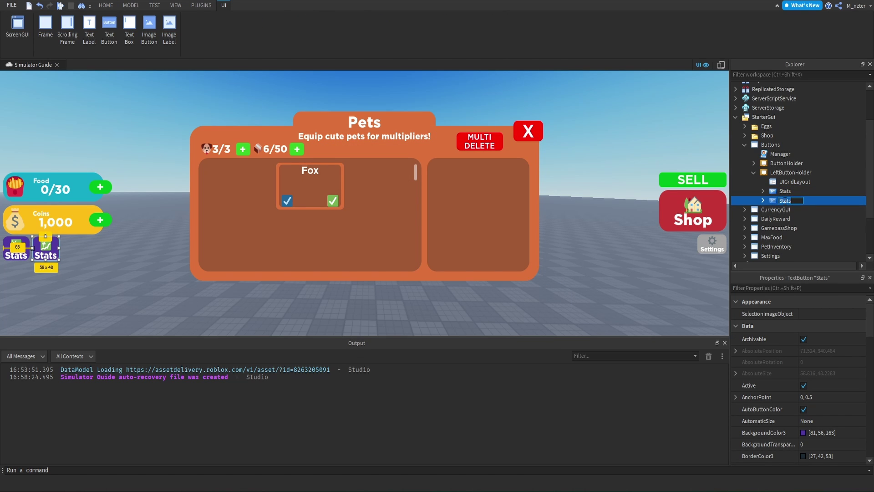
click(784, 201)
text(Trade)
key(Return)
- Set the Trade button's LayoutOrder to 1
key(ctrl+shift+p)
text(lay)
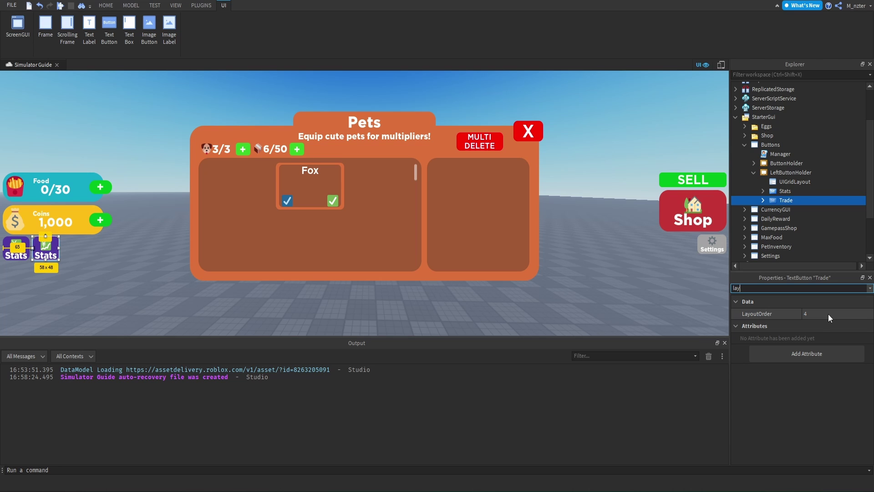
click(829, 313)
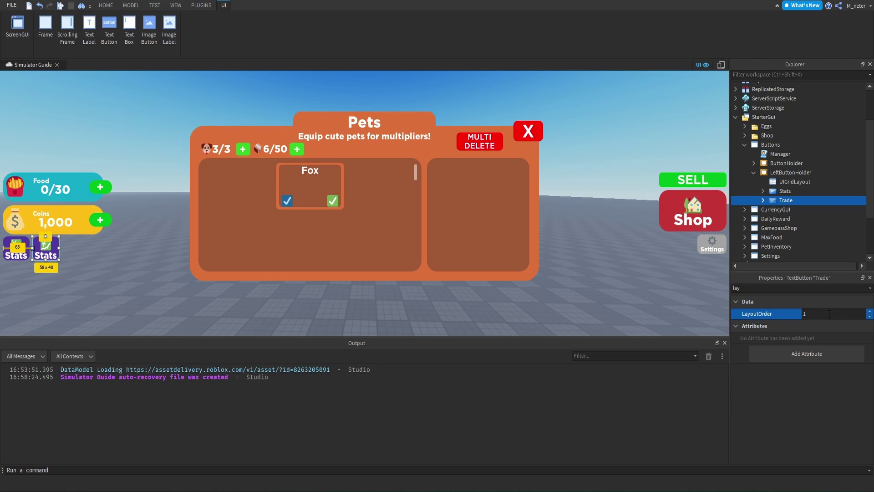
key(Return)
- Set the Trade button's BackgroundColor3 to teal blue, 36, 129, 163
click(780, 192)
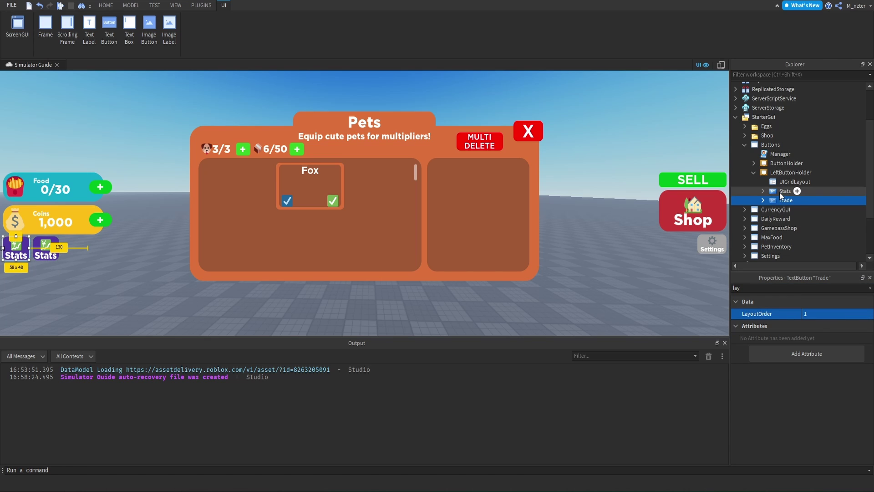
click(791, 287)
text(bac)
click(807, 314)
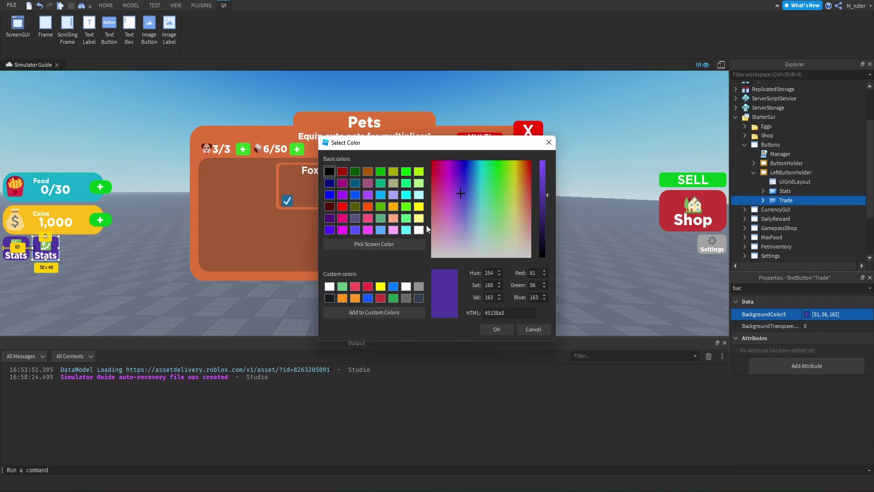
click(476, 183)
click(496, 330)
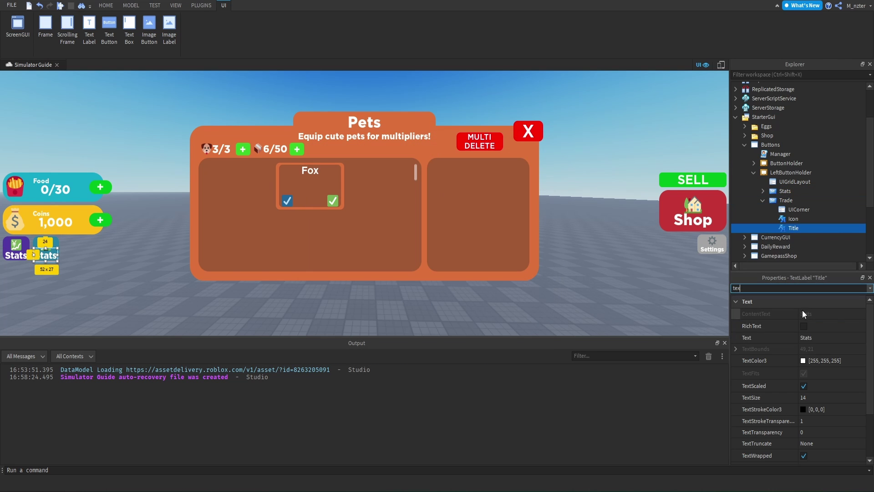
- Change the Trade button's Title text to Trade and its Icon text to an emoji of two people
click(815, 337)
text(Trade)
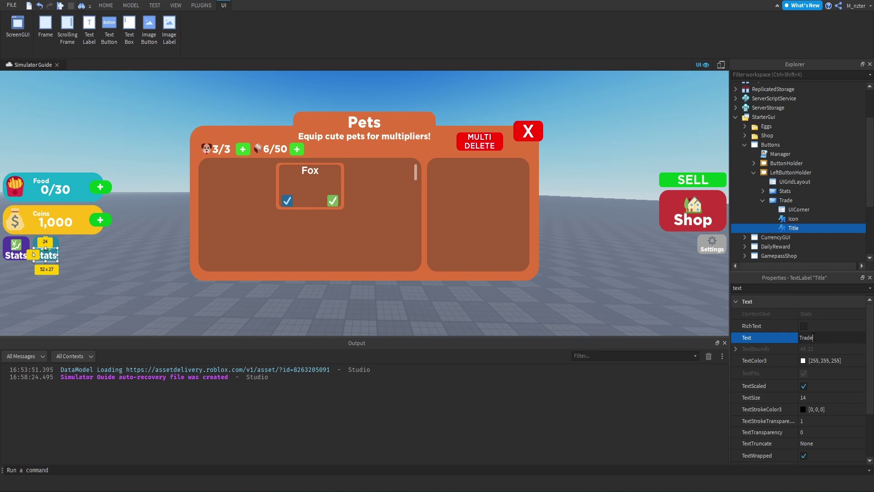
key(Return)
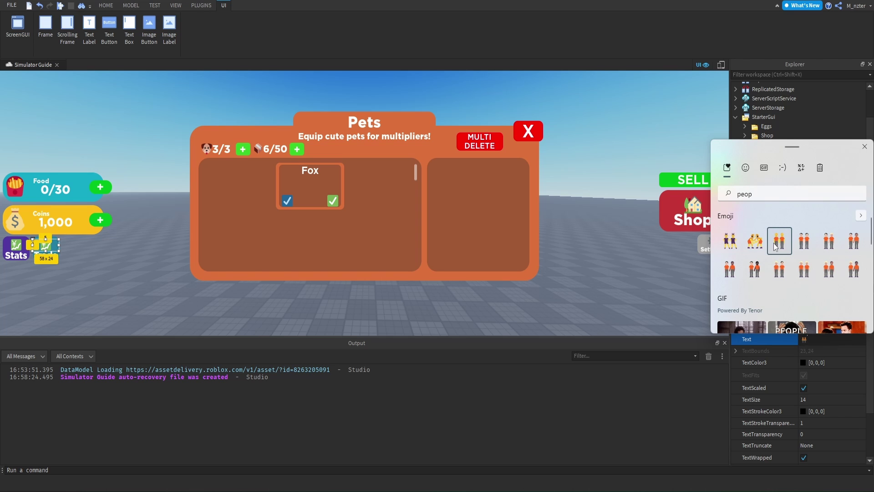
click(774, 242)
click(692, 266)
click(764, 199)
- Duplicate the Trade button in LeftButtonHolder and rename the copy AutoClick
click(782, 199)
key(ctrl+d)
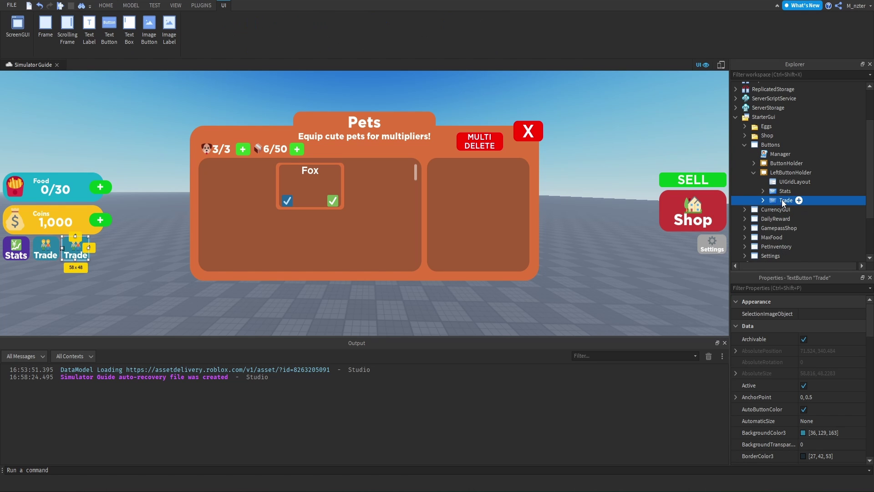
key(F2)
text(AutoClick)
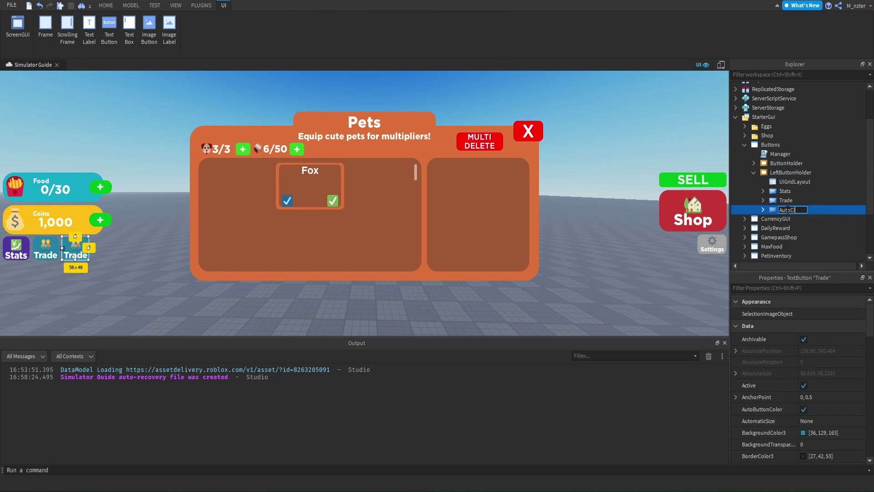
key(Return)
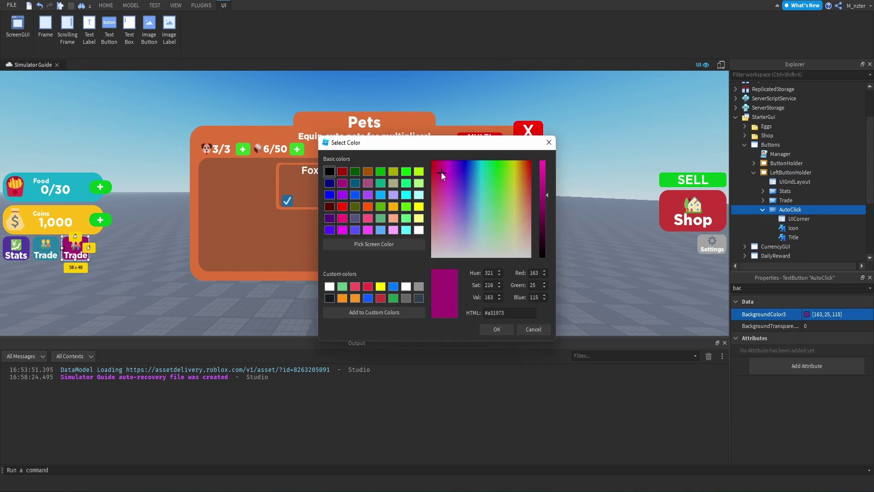
- Set the AutoClick button's BackgroundColor3 to bright red, 255, 0, 4
click(433, 162)
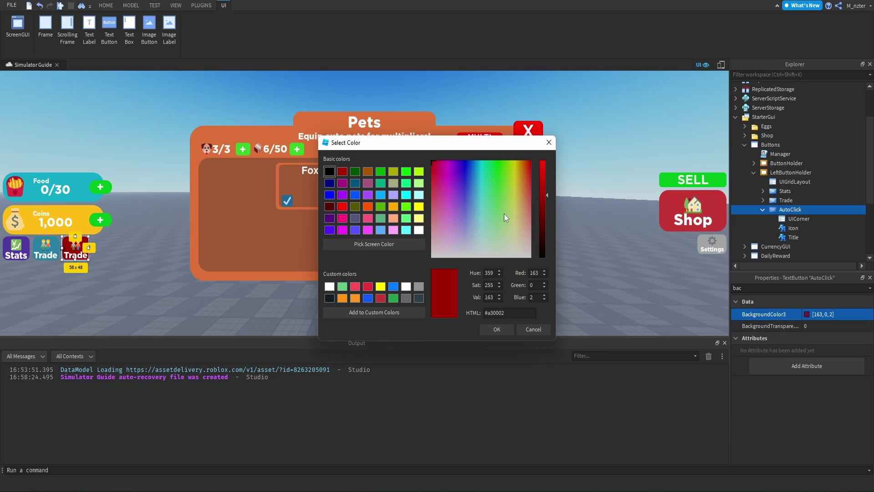
click(544, 162)
click(505, 331)
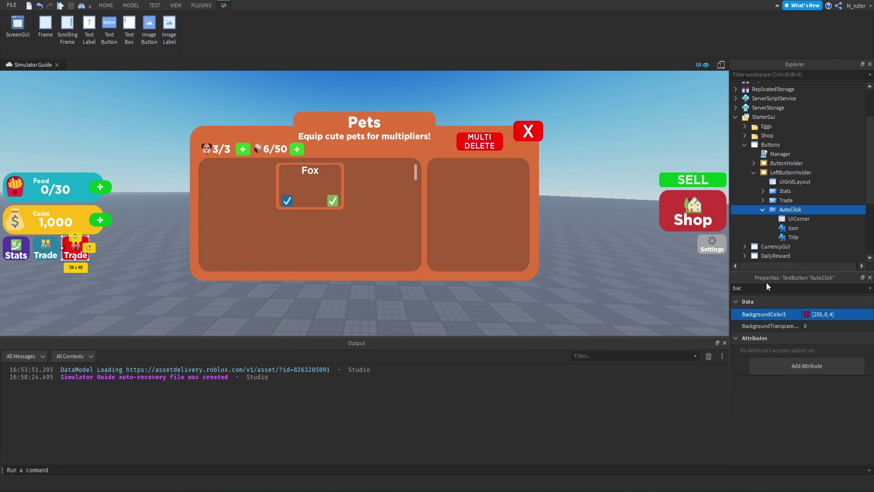
- Change the AutoClick button's Title text to Auto Click and its Icon text to a robot emoji
click(794, 236)
click(812, 337)
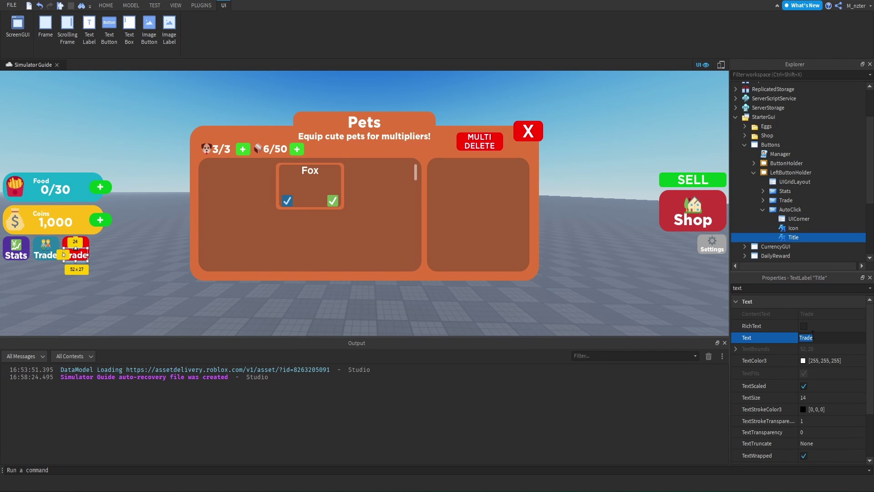
text(Auto Cli)
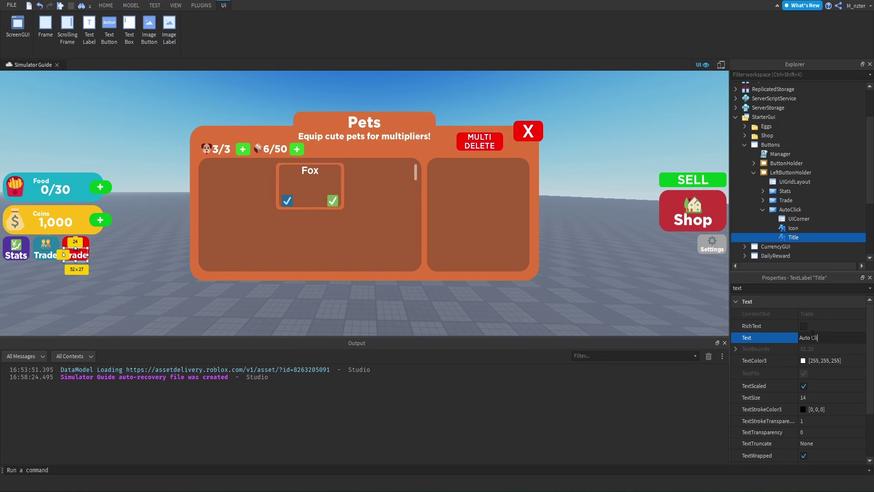
click(793, 227)
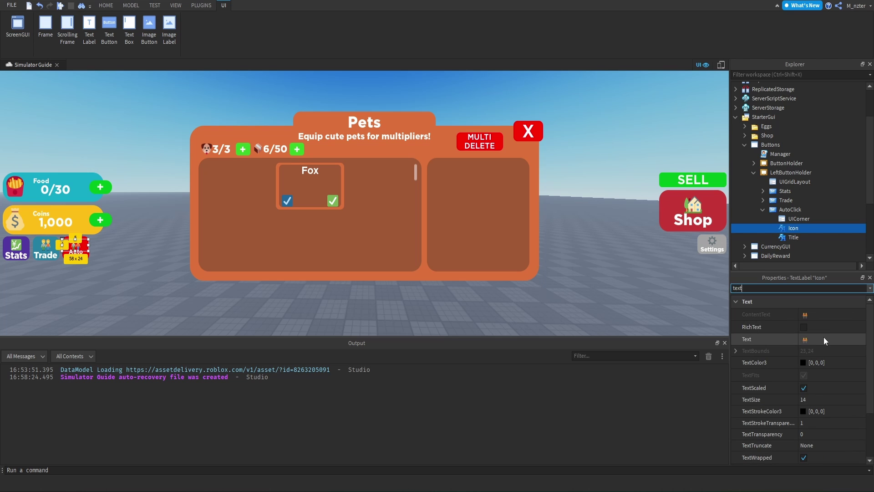
click(824, 338)
key(super+period)
text(robo)
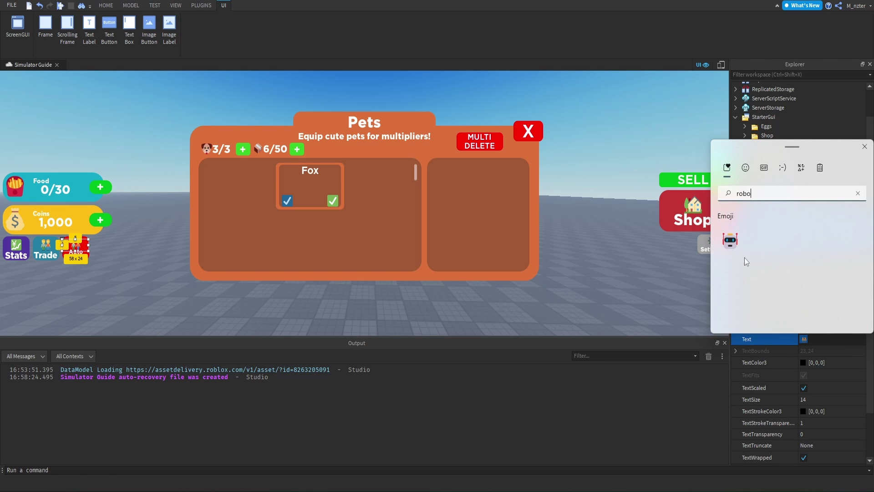
click(731, 242)
- Set the AutoClick button's LayoutOrder to 2
click(784, 285)
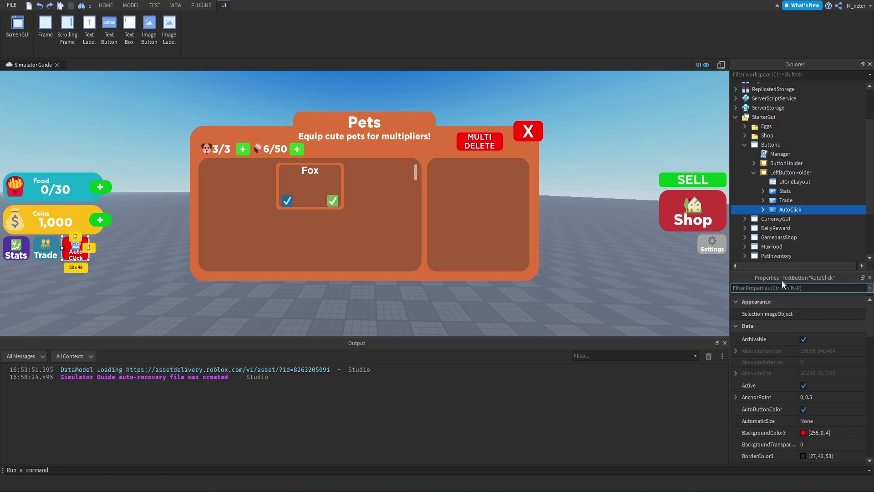
text(la)
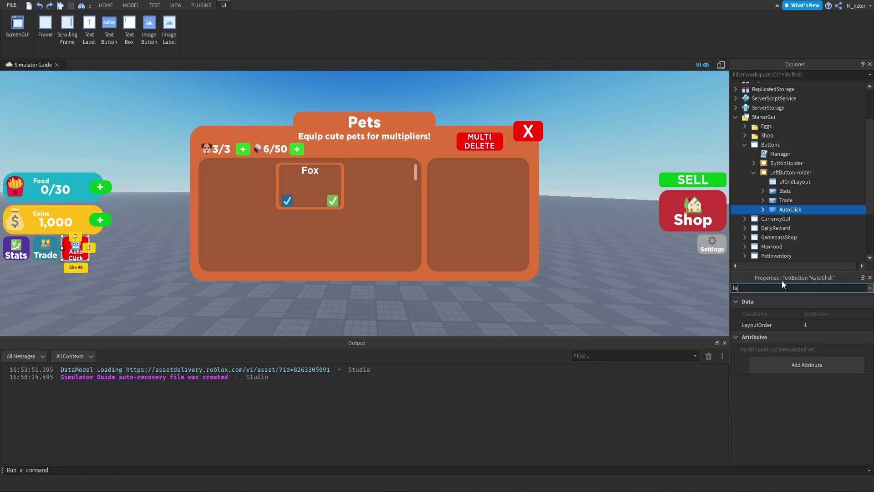
click(810, 325)
text(2)
key(Return)
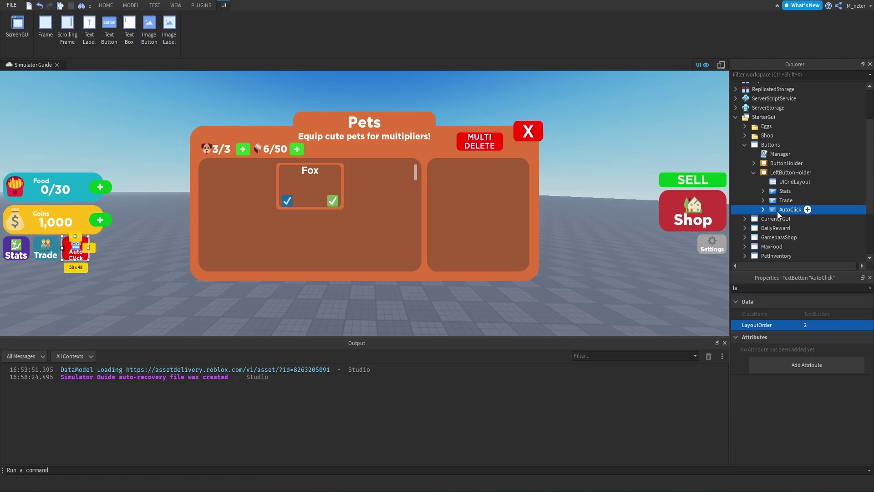
- Duplicate the AutoClick button in LeftButtonHolder and rename the copy Pets
key(ctrl+d)
text(P)
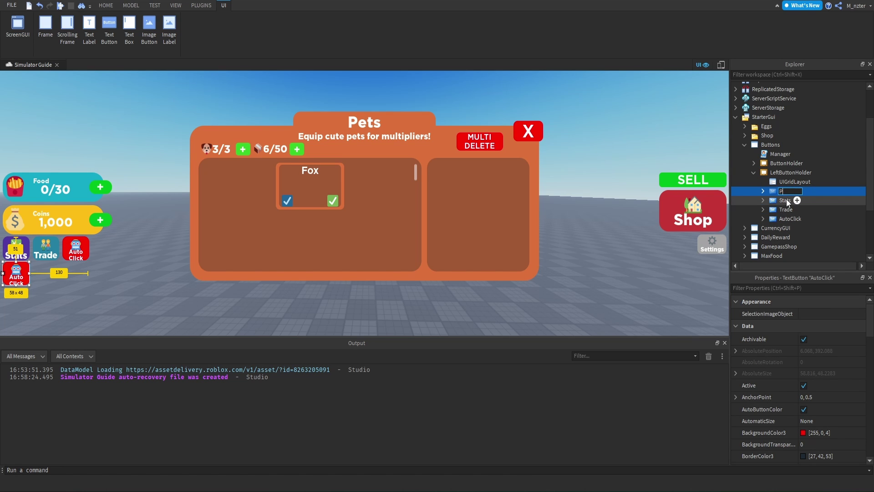
text(ets)
key(Return)
- Set the Pets button's BackgroundColor3 to orange, 221, 112, 57
click(786, 288)
text(bac)
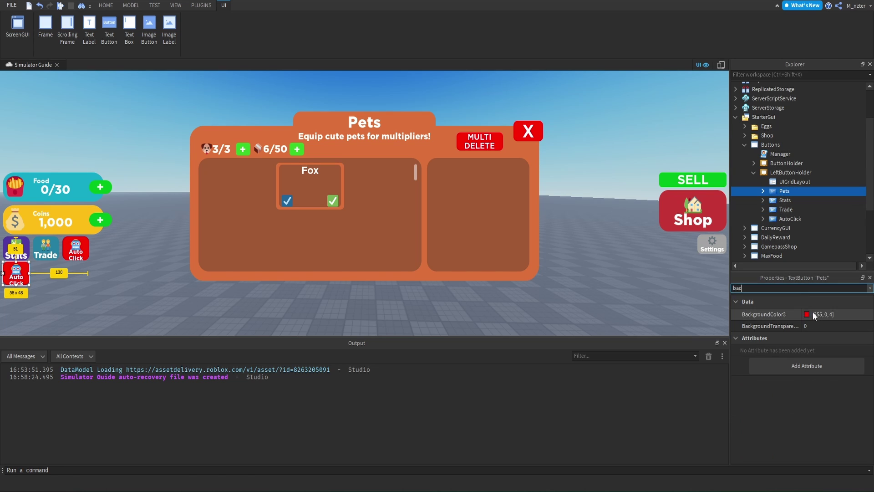
click(813, 314)
click(809, 314)
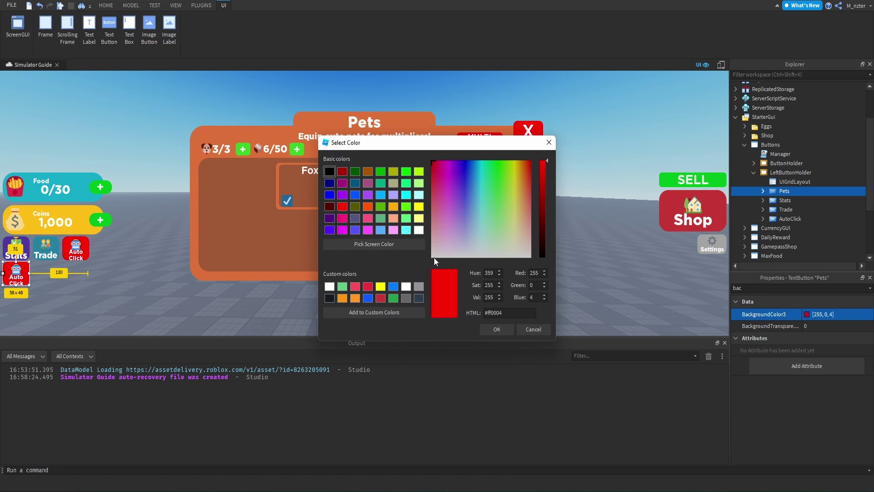
drag(433, 257, 525, 185)
click(496, 330)
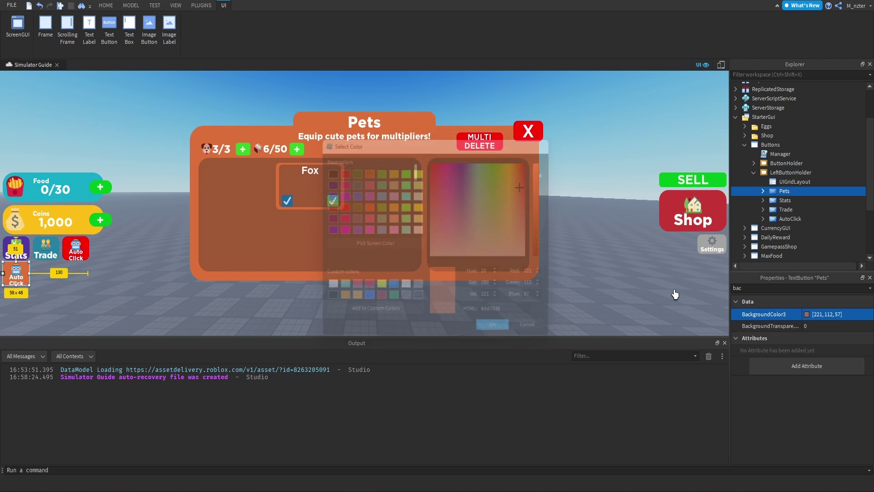
- Change the Pets button's Title text to Pets and its Icon text to a dog face emoji
click(763, 191)
click(793, 219)
key(ctrl+shift+p)
text(text)
click(813, 337)
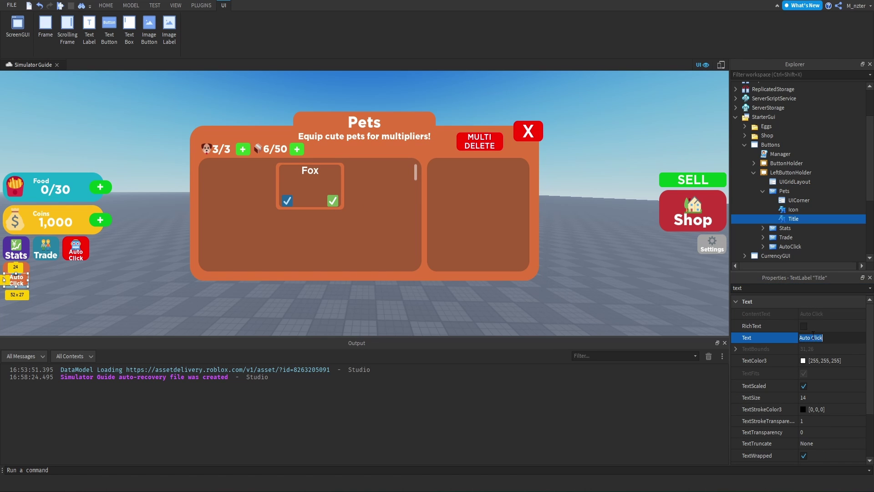
text(Pets)
key(Return)
click(794, 209)
key(ctrl+shift+p)
text(tex)
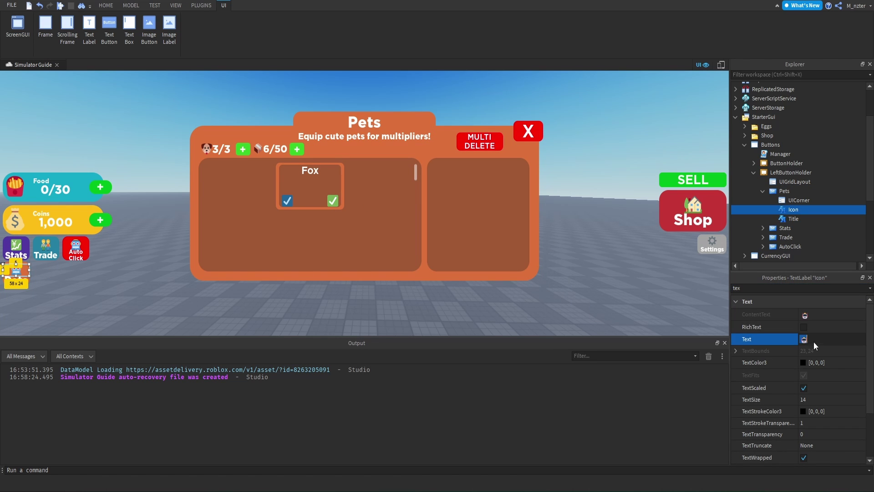
- Set the Pets button's LayoutOrder to 3
click(784, 191)
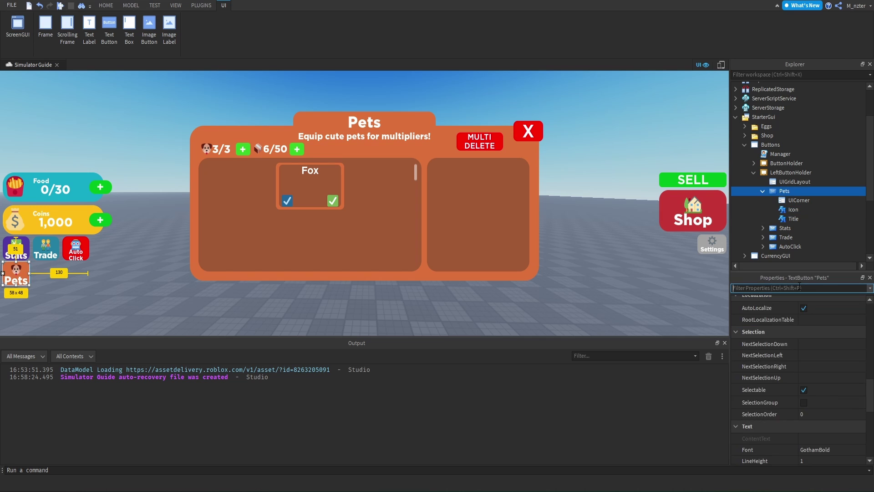
key(ctrl+shift+p)
text(la)
click(843, 324)
text(3)
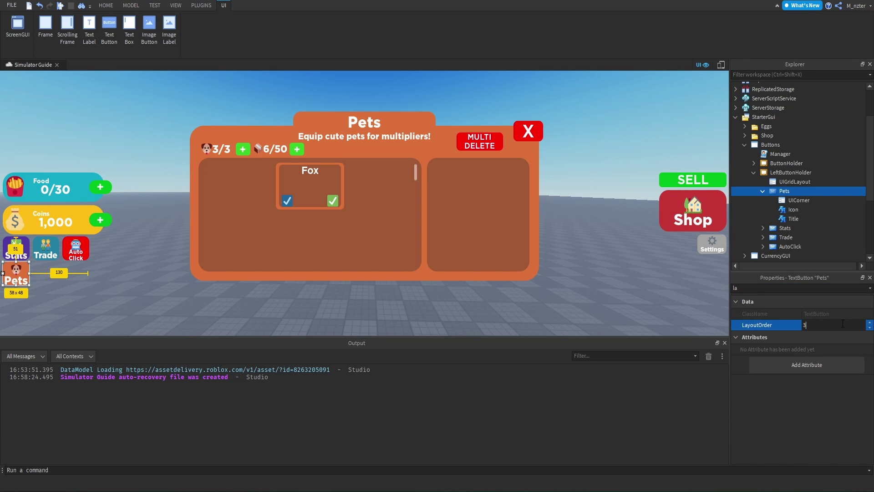
key(Return)
- Duplicate the Pets button in LeftButtonHolder and rename the copy Food
double_click(768, 193)
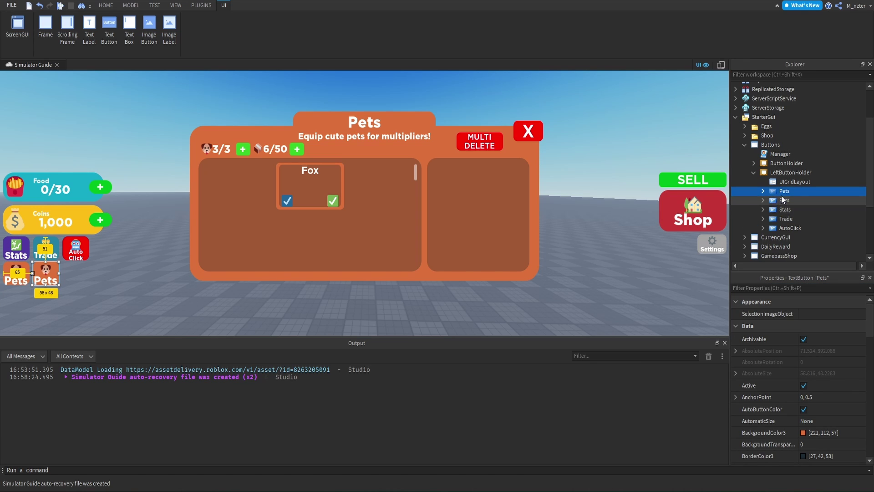
double_click(784, 193)
key(BackSpace)
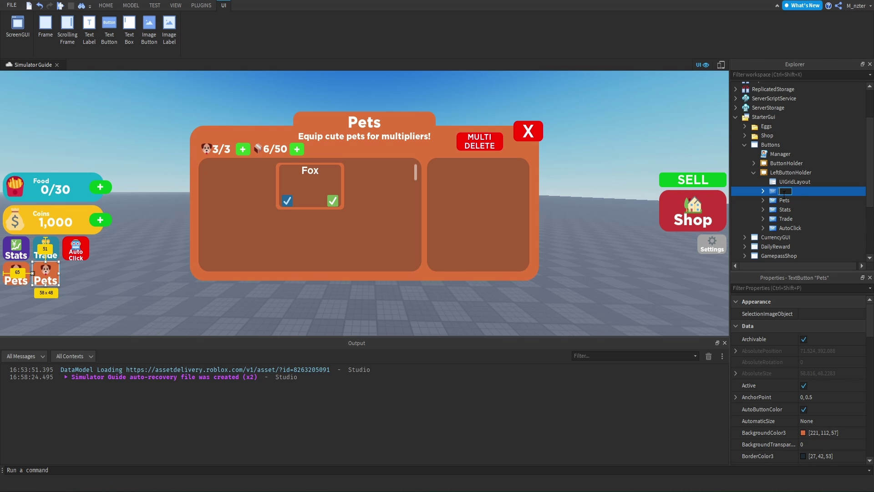
text(Food)
key(Return)
- Set the Food button's BackgroundColor3 to dark red, 175, 0, 0
click(763, 191)
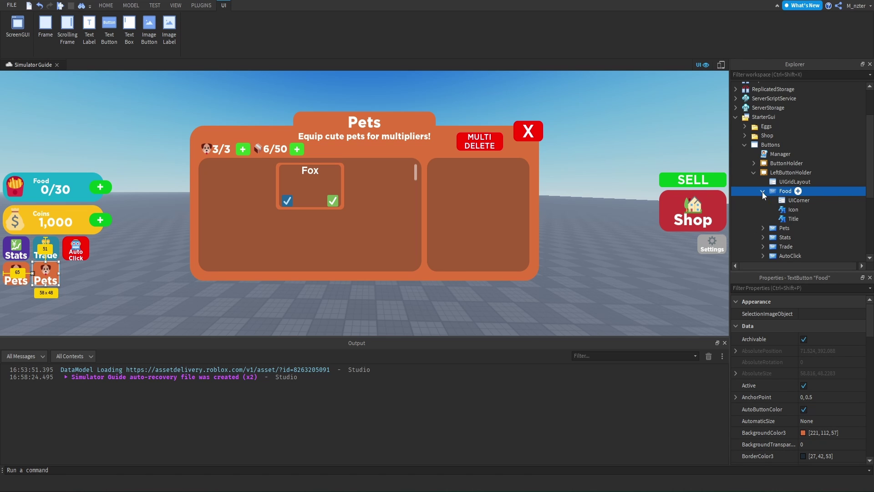
click(774, 288)
text(bac)
click(807, 314)
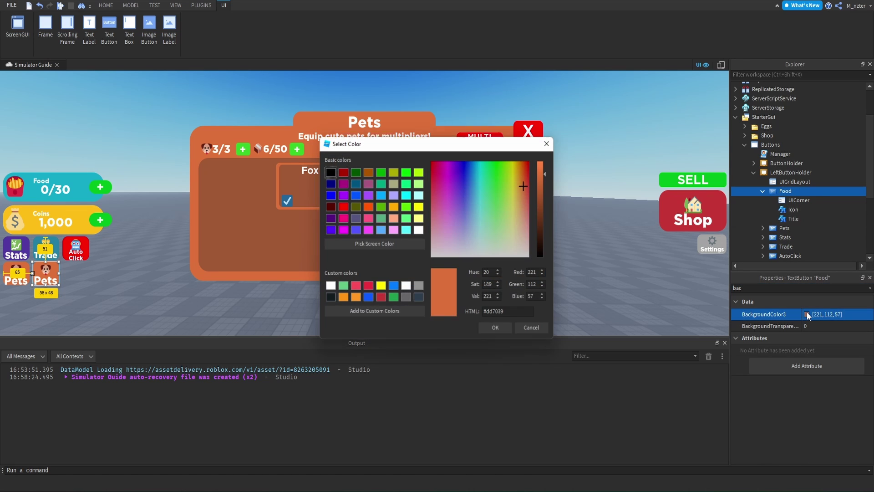
click(343, 173)
click(499, 326)
- Set the Food button's LayoutOrder to 4
click(793, 287)
text(la)
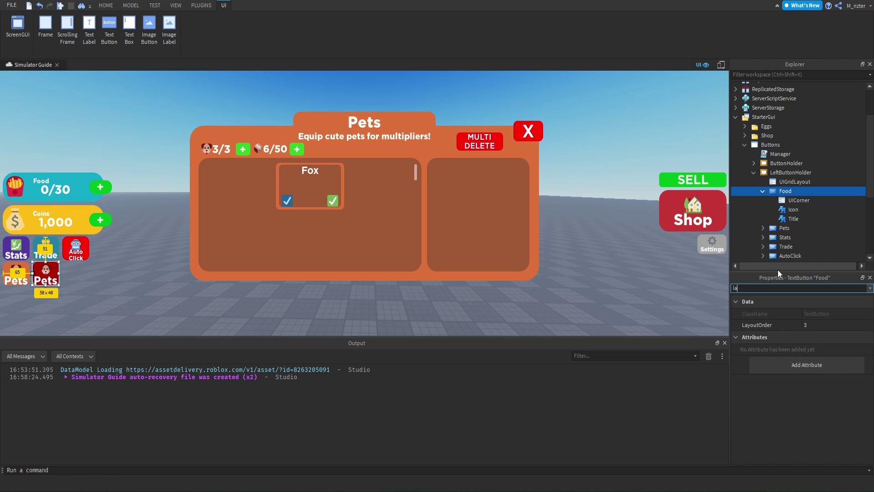
click(805, 325)
text(4)
key(Return)
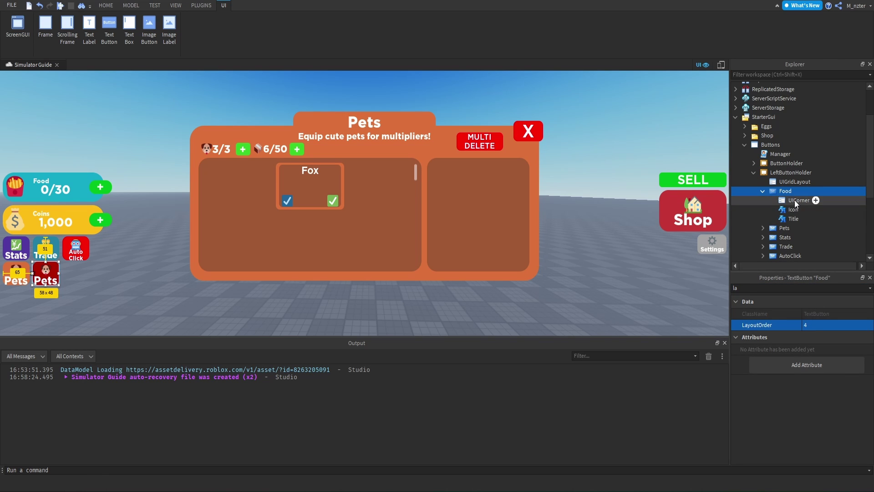
- Change the text of the Food button's Title label to INF FOOD
click(794, 219)
double_click(797, 287)
text(text)
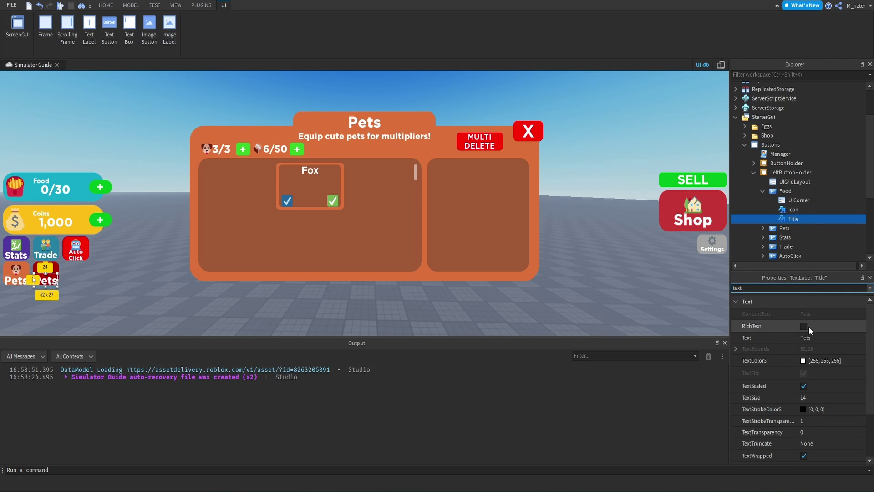
click(819, 339)
text(USE FOOD)
key(Return)
- Replace the text of the Food button's Icon label with a hamburger emoji
click(794, 210)
double_click(804, 288)
text(tex)
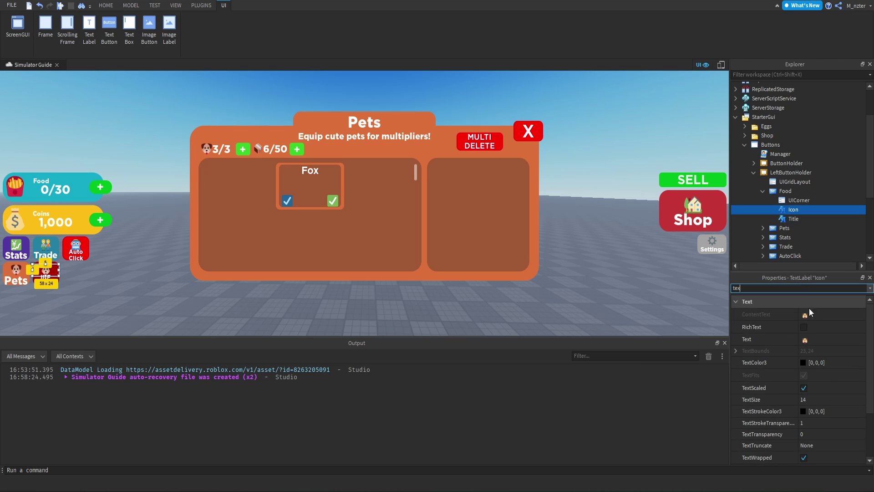
text(t)
click(819, 341)
key(super+period)
text(bur)
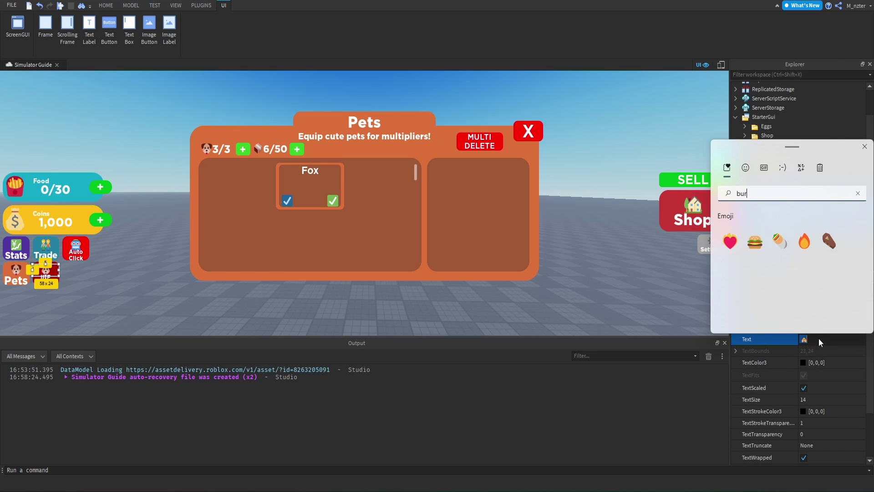
click(761, 241)
- Duplicate the Food button in LeftButtonHolder and rename the copy VIP
click(762, 190)
click(780, 194)
key(ctrl+d)
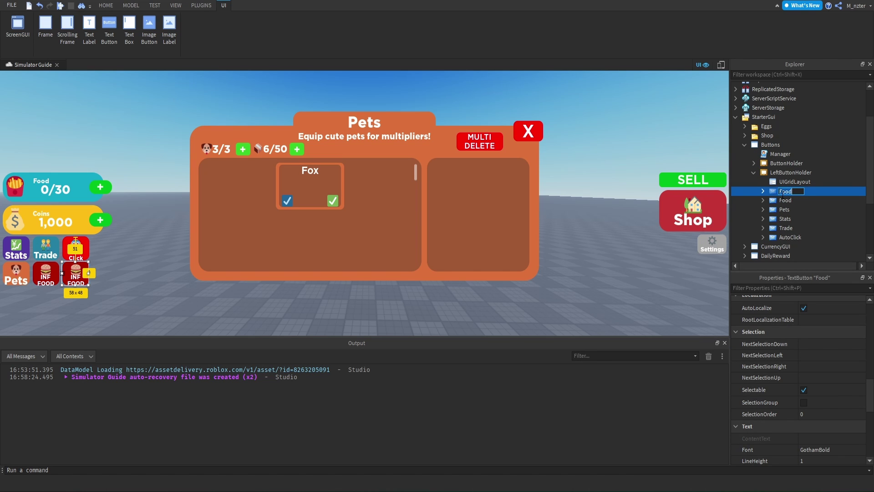
text(VIP)
key(Return)
- Set the VIP button's BackgroundColor3 to a bright gold yellow
key(ctrl+shift+p)
text(bac)
click(807, 315)
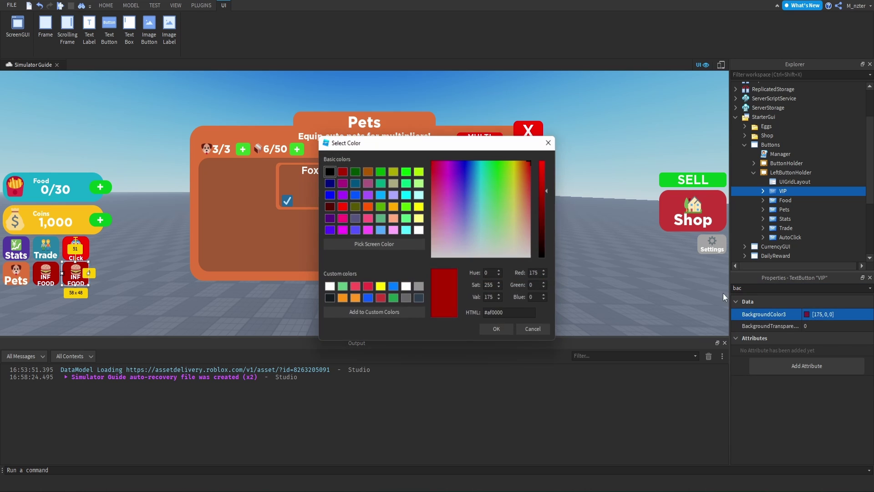
drag(521, 202, 518, 167)
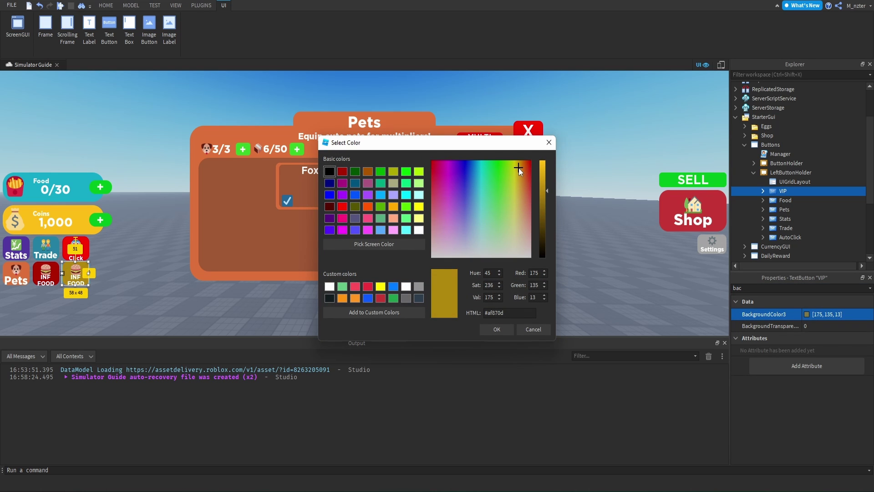
click(547, 176)
click(523, 329)
- Edit the VIP button's LayoutOrder value
key(ctrl+shift+p)
text(la)
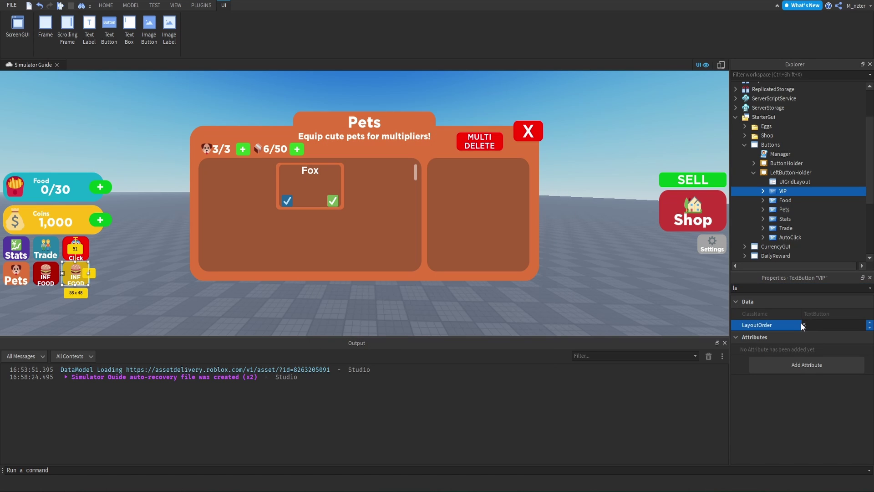
click(802, 325)
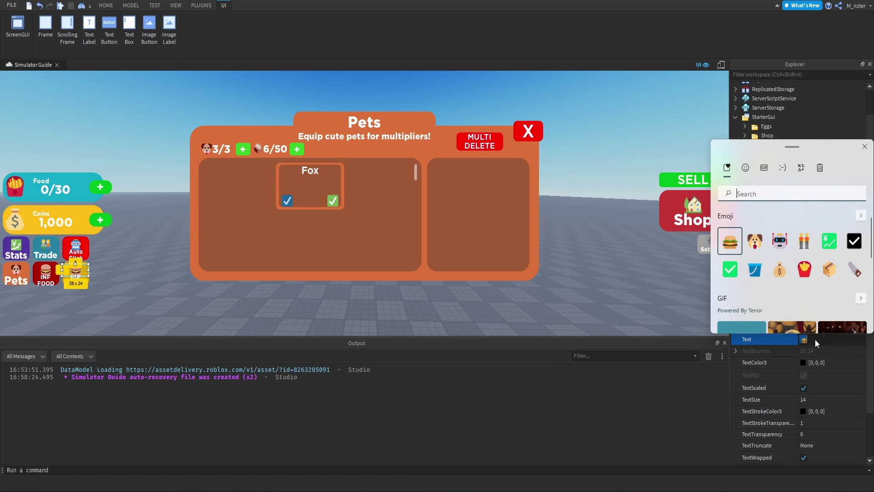
- Change the VIP button's Icon text to a crown emoji and its Title text to VIP
text(k)
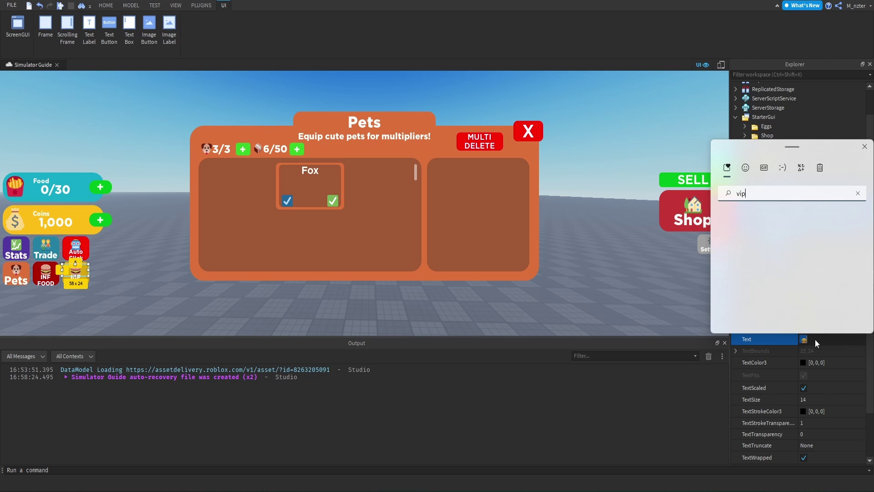
text(in)
click(738, 245)
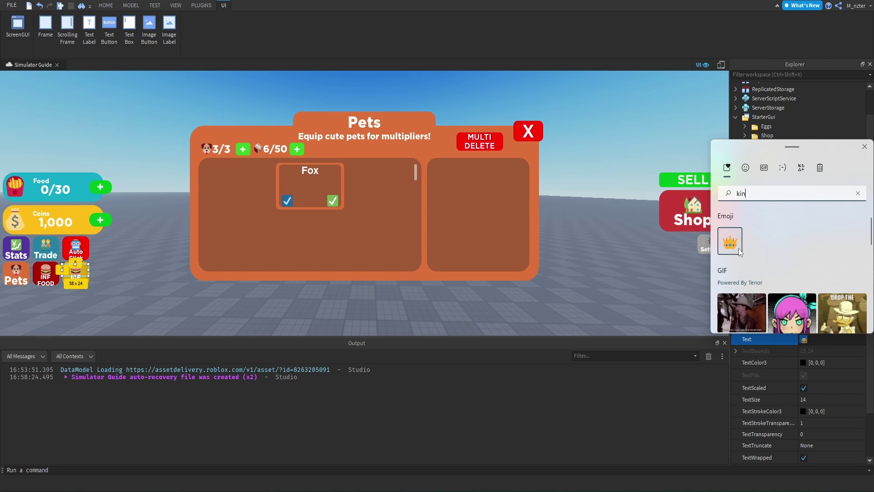
key(Escape)
key(Return)
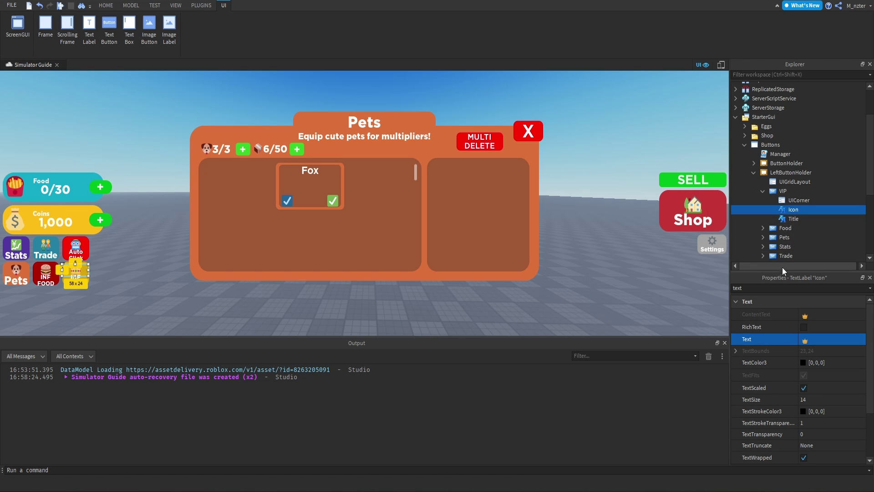
click(798, 217)
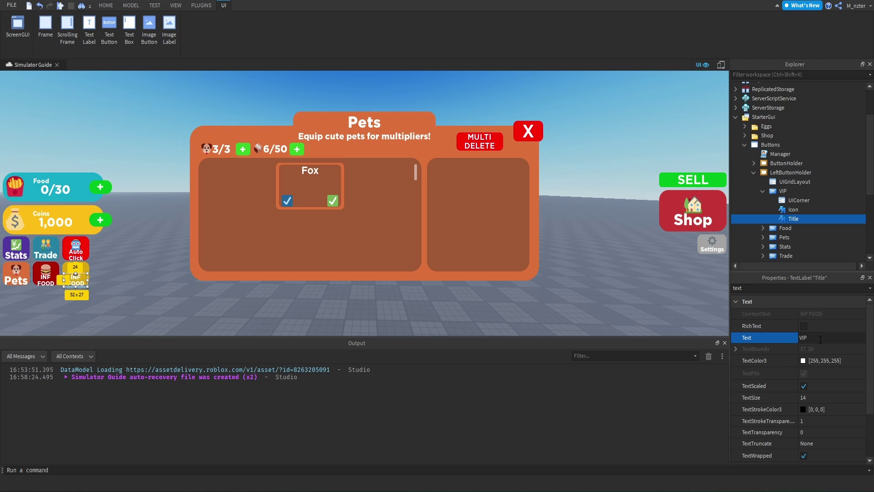
click(638, 116)
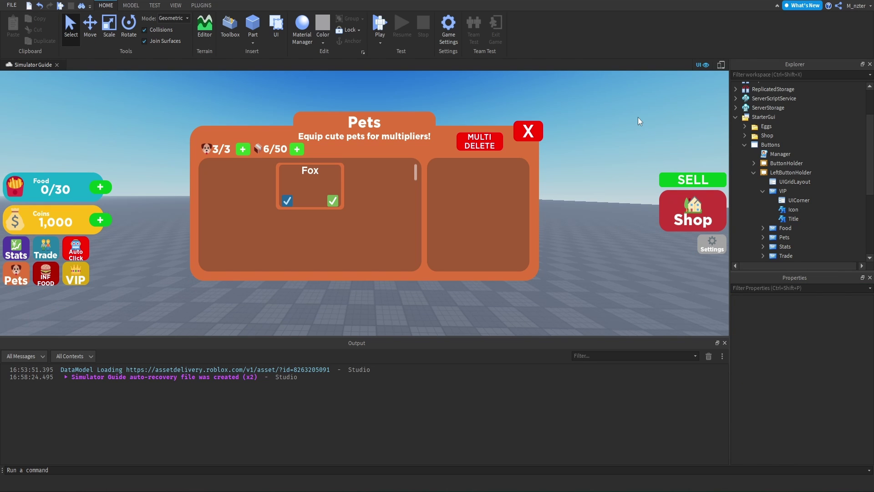
- Preview the interface in the device emulator on an iPhone 5 screen, then close the emulator
click(721, 65)
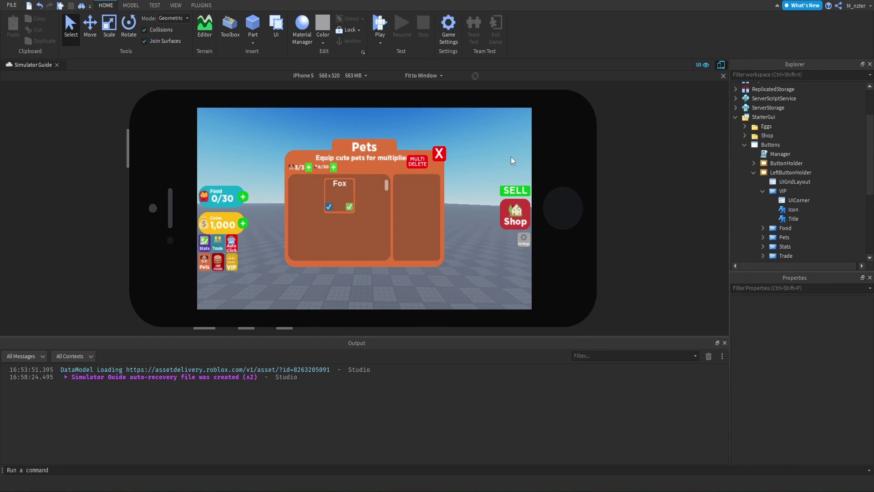
click(722, 64)
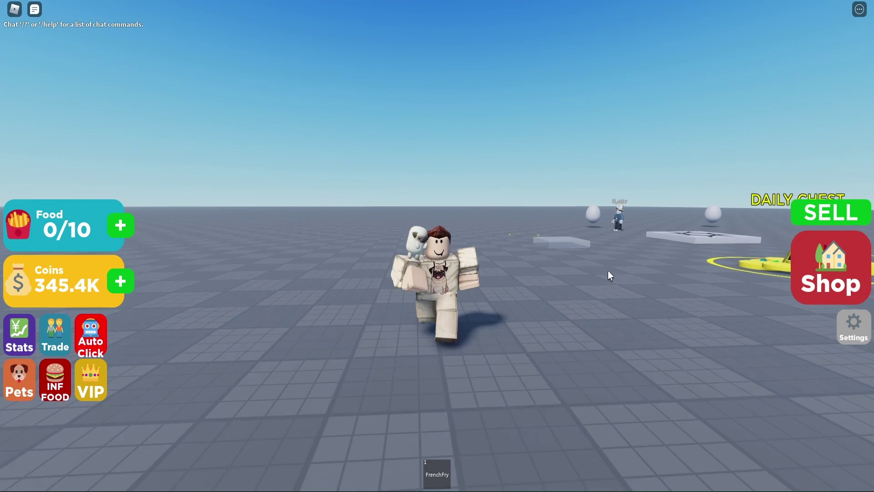
key(s)
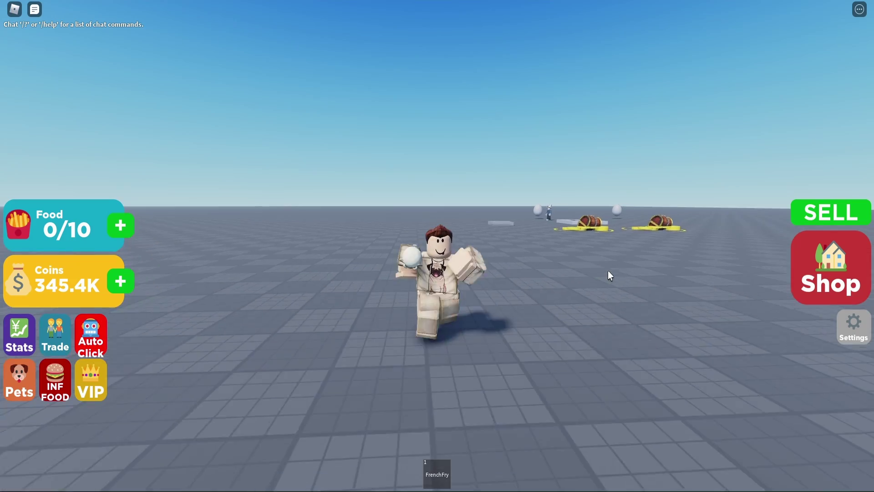
key(s)
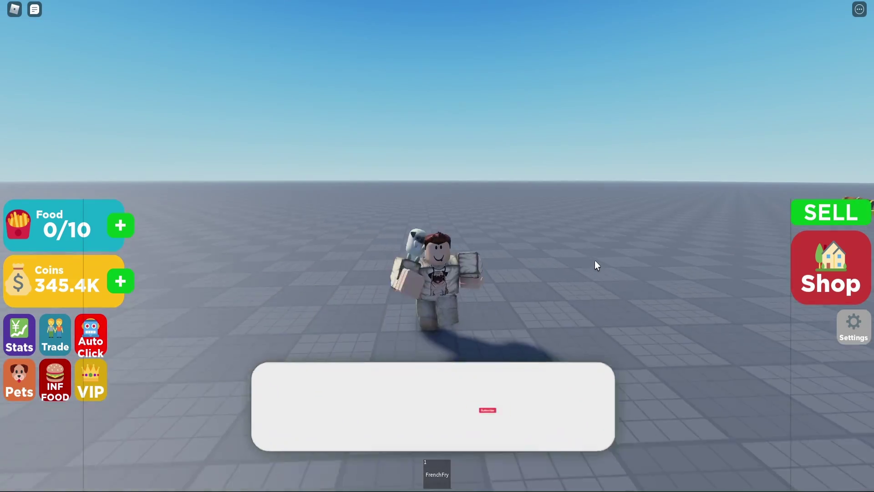
key(s)
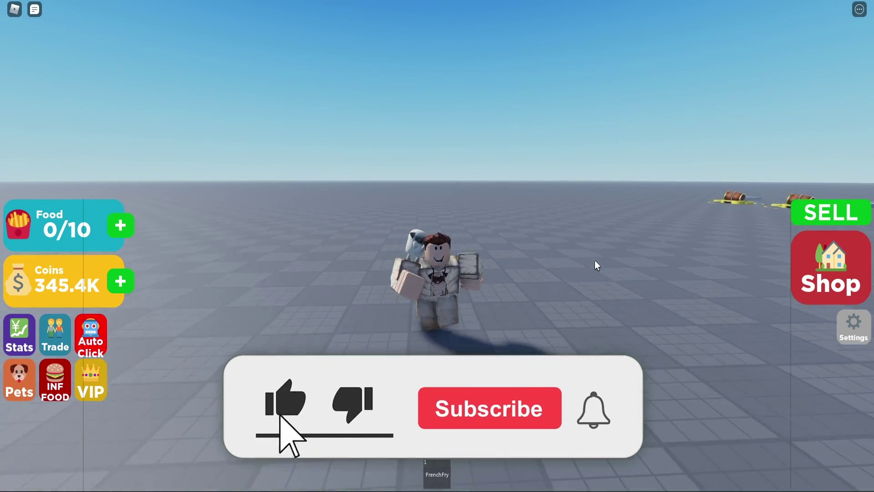
key(s)
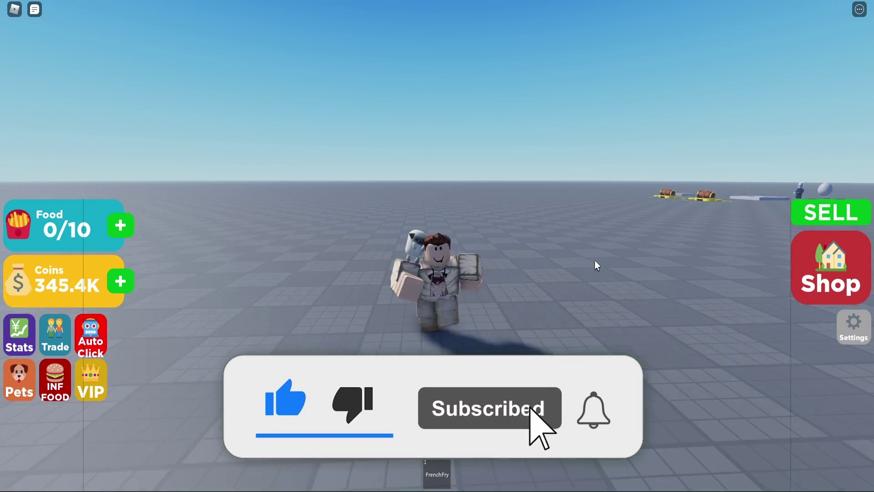
key(s)
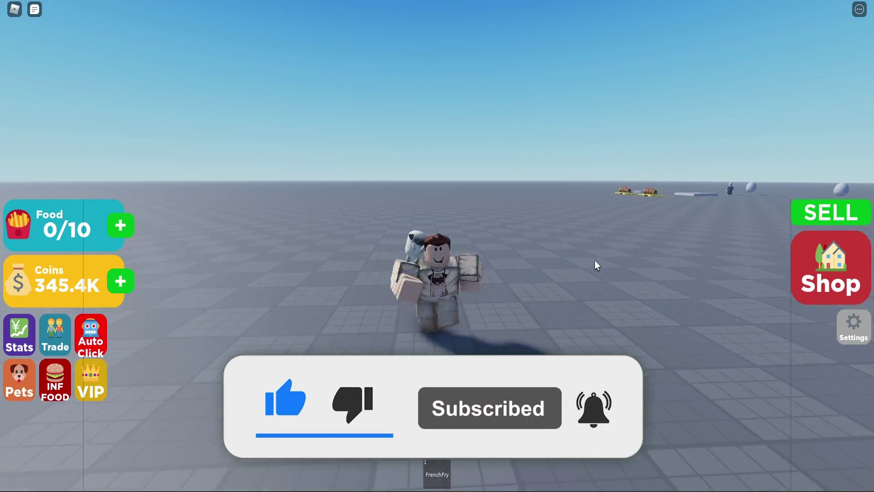
key(s)
right_drag(595, 260, 594, 261)
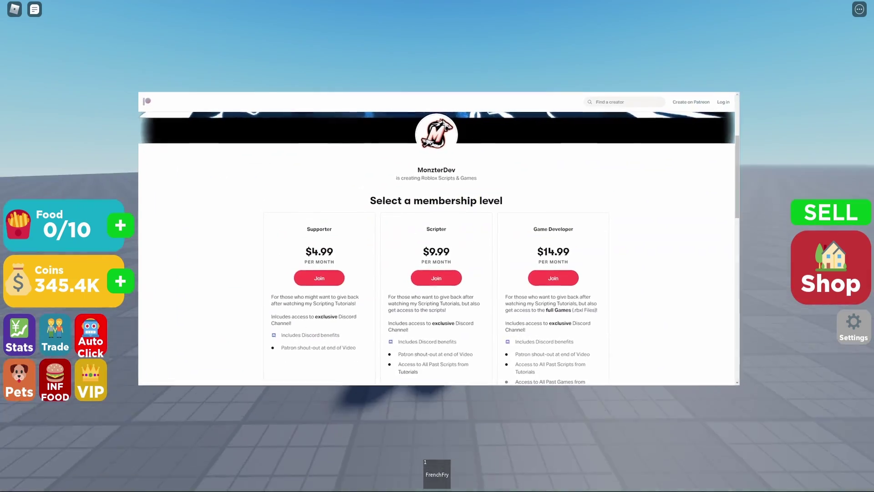